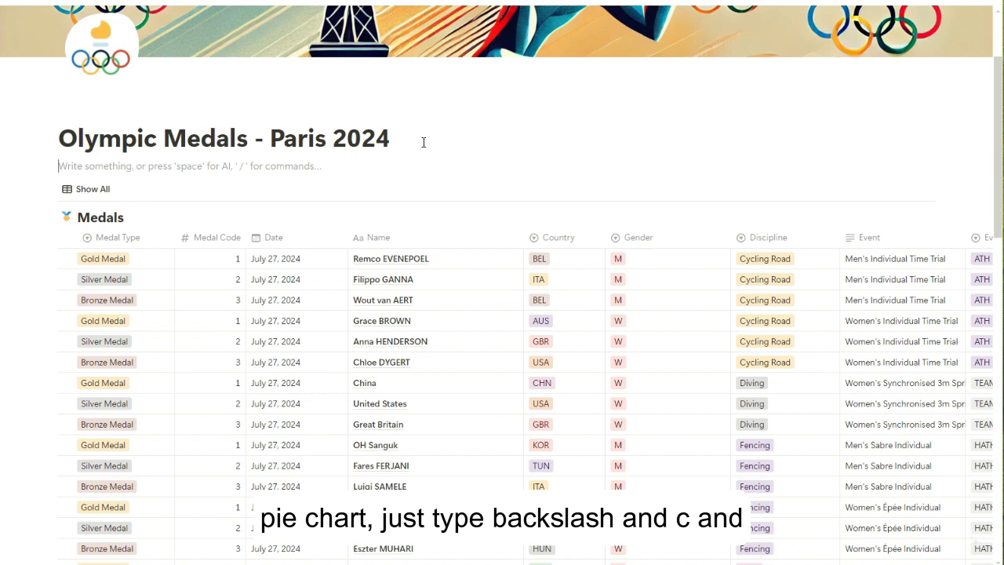
Step: Insert a donut chart below the page title and link it to the existing Medals database
{"action": "type", "text": "/char"}
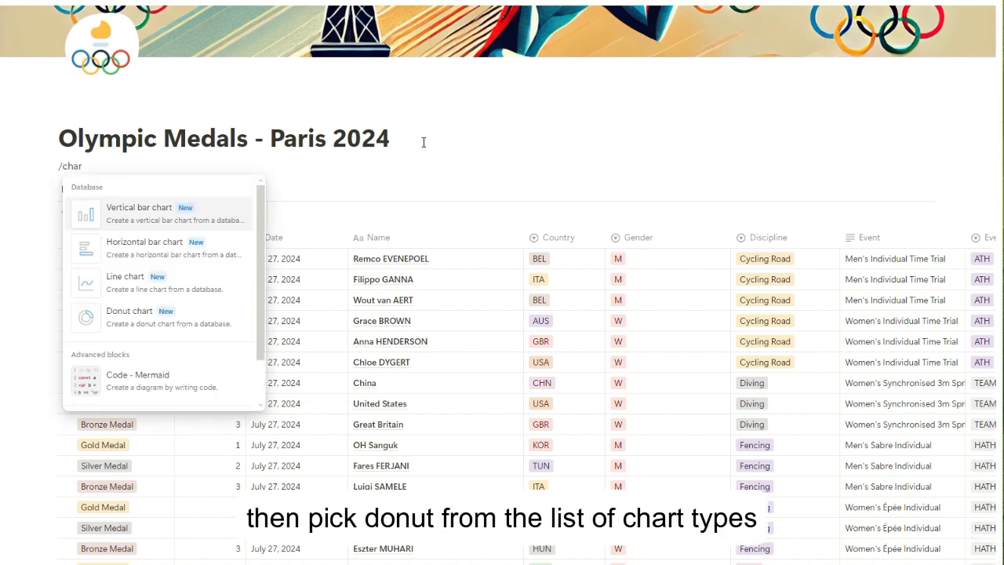
{"action": "left_click", "coordinate": [133, 318]}
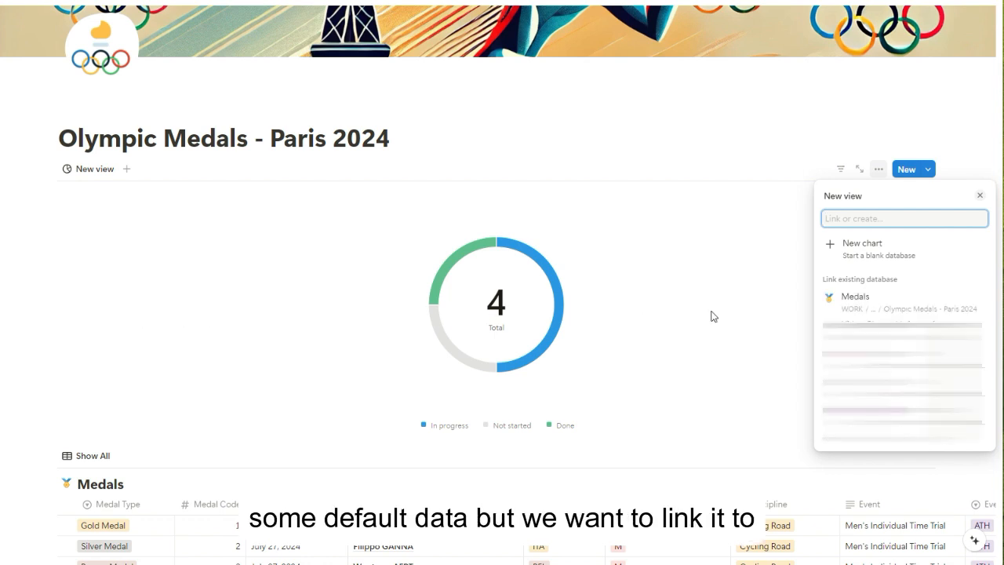
{"action": "left_click", "coordinate": [879, 304]}
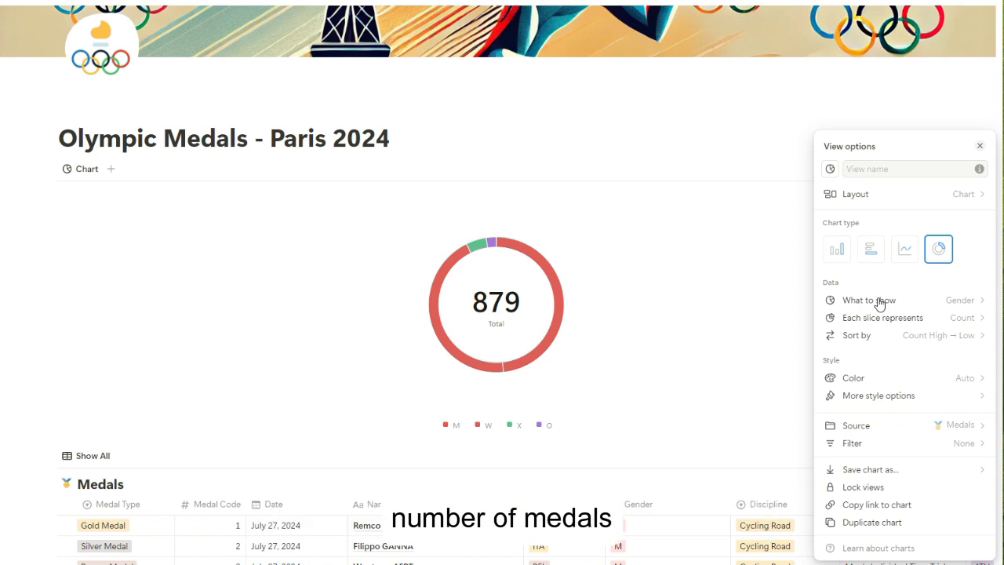
Step: Set the donut chart to show Medal Type, with each slice representing Count, and close the view options
{"action": "left_click", "coordinate": [924, 305]}
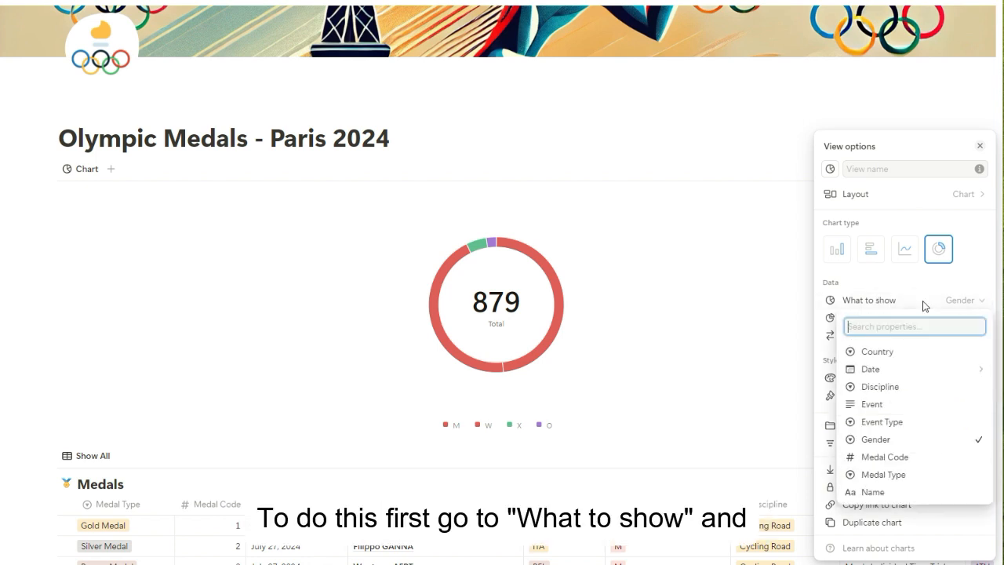
{"action": "left_click", "coordinate": [941, 479]}
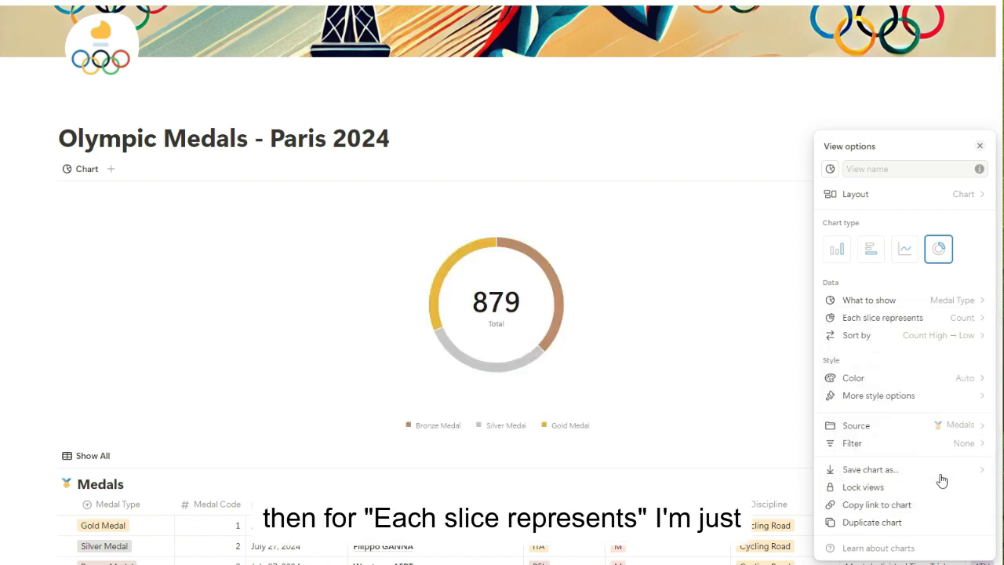
{"action": "left_click", "coordinate": [964, 318]}
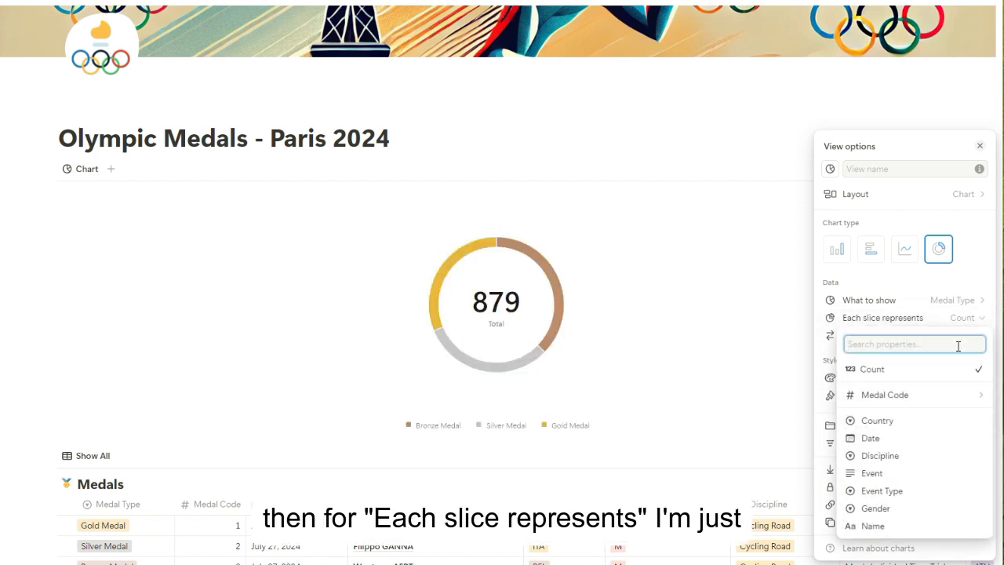
{"action": "left_click", "coordinate": [949, 377]}
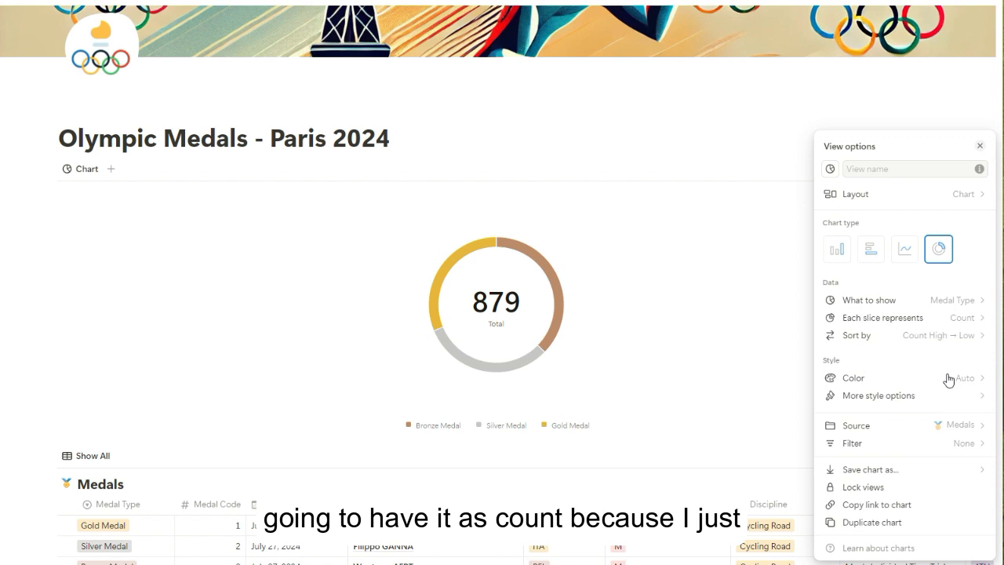
{"action": "left_click", "coordinate": [770, 182]}
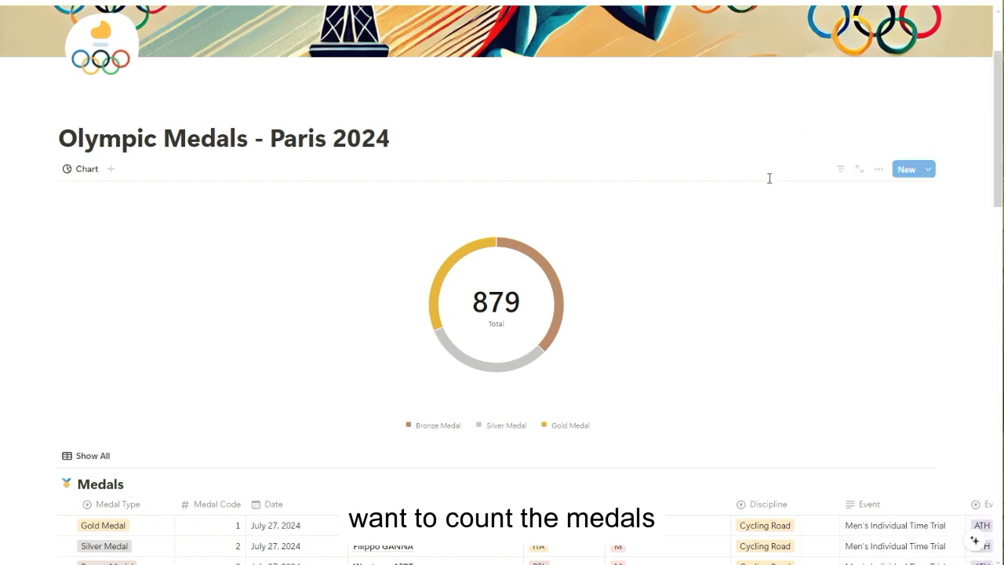
Step: Filter the chart to the country GBR and save the filter for everyone
{"action": "scroll", "coordinate": [801, 181], "scroll_direction": "down", "scroll_amount": 1}
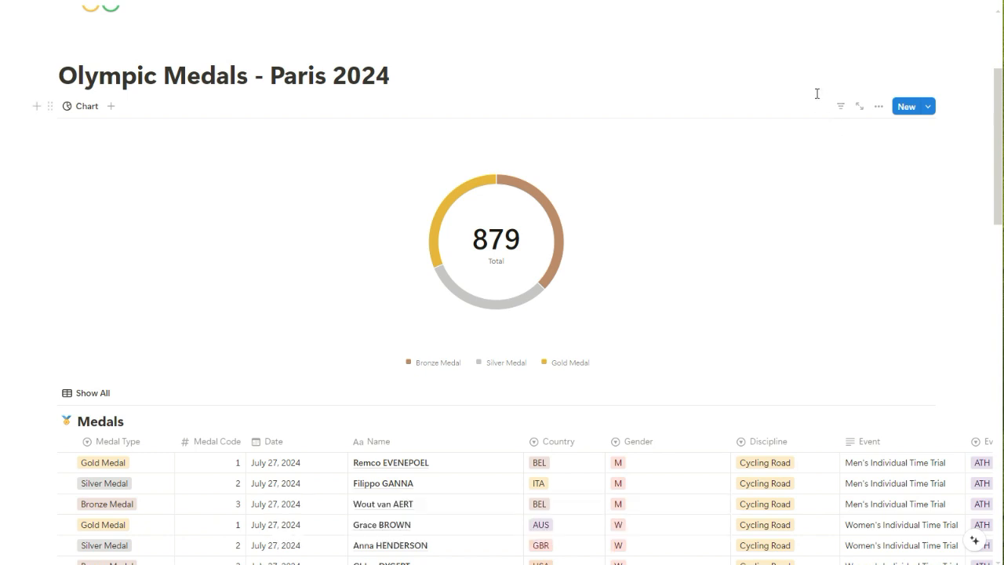
{"action": "scroll", "coordinate": [817, 95], "scroll_direction": "up", "scroll_amount": 1}
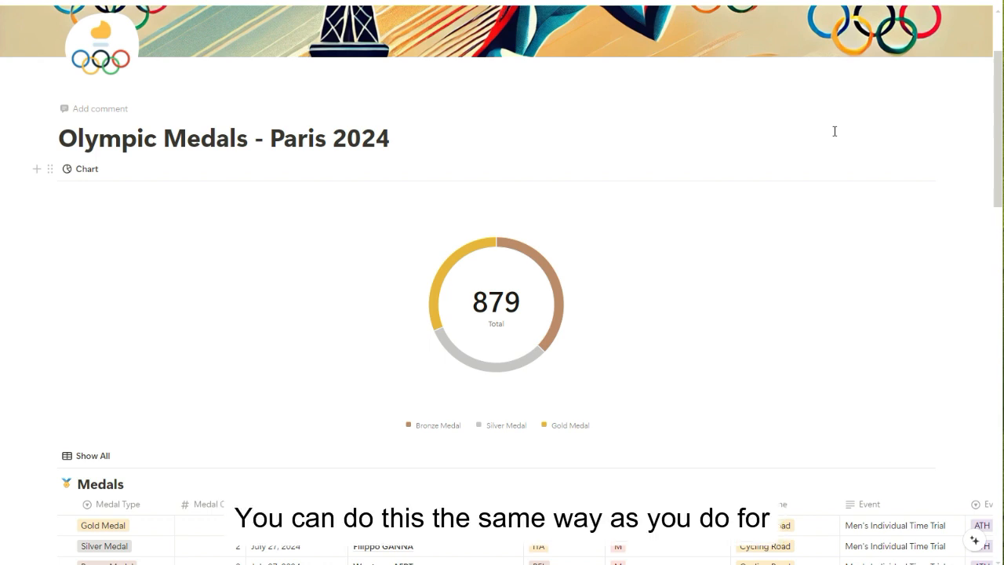
{"action": "left_click", "coordinate": [839, 171]}
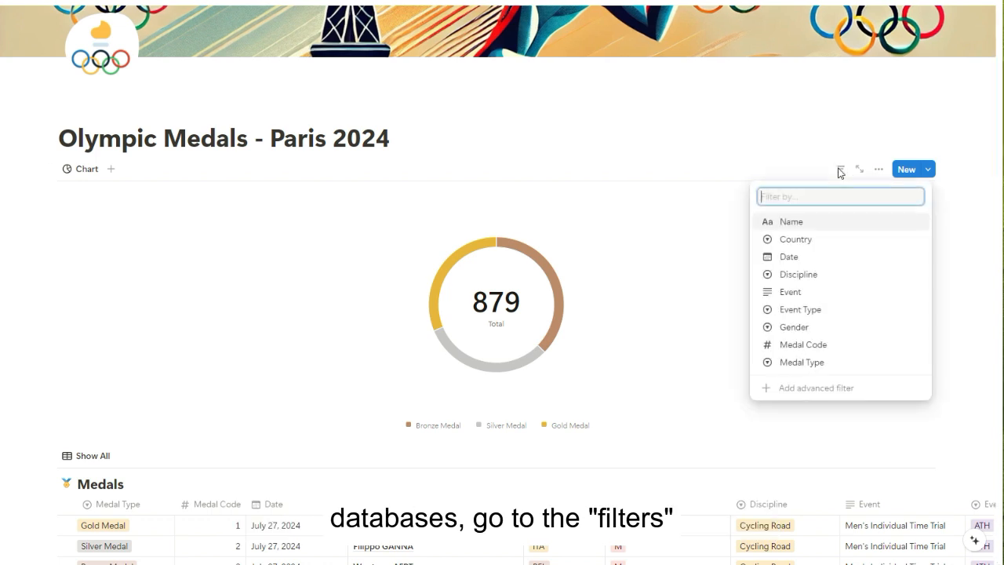
{"action": "left_click", "coordinate": [821, 243]}
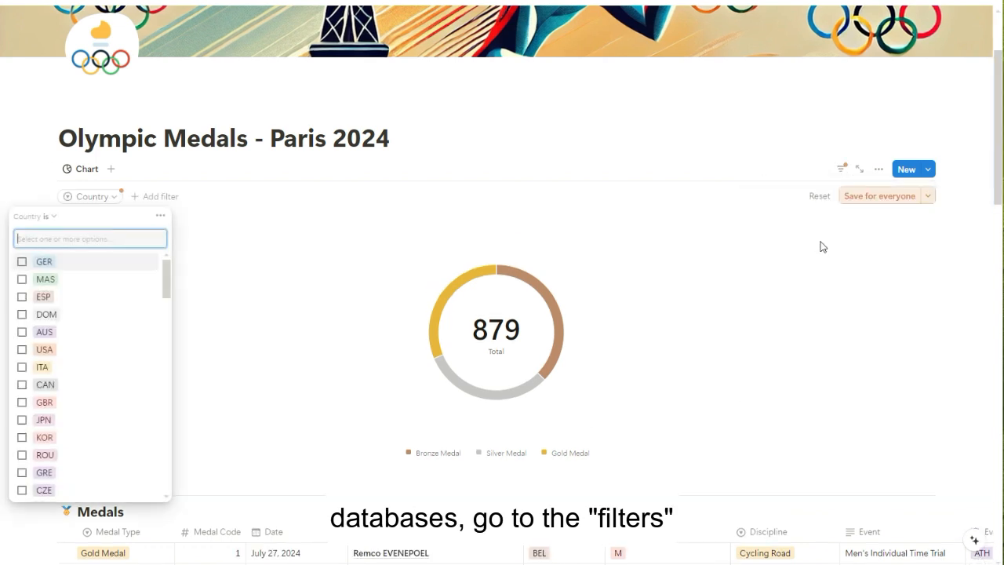
{"action": "type", "text": "gbr"}
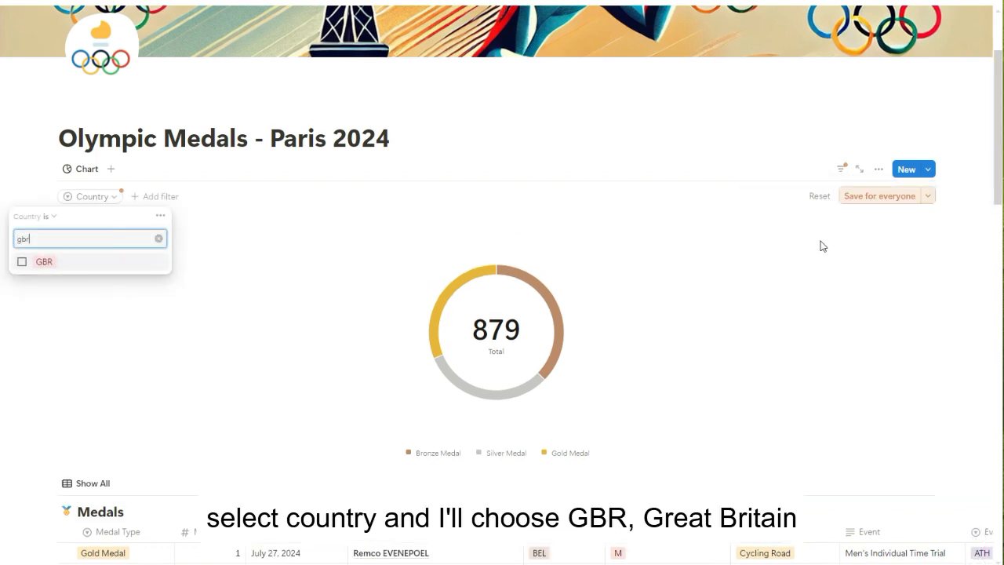
{"action": "left_click", "coordinate": [22, 261]}
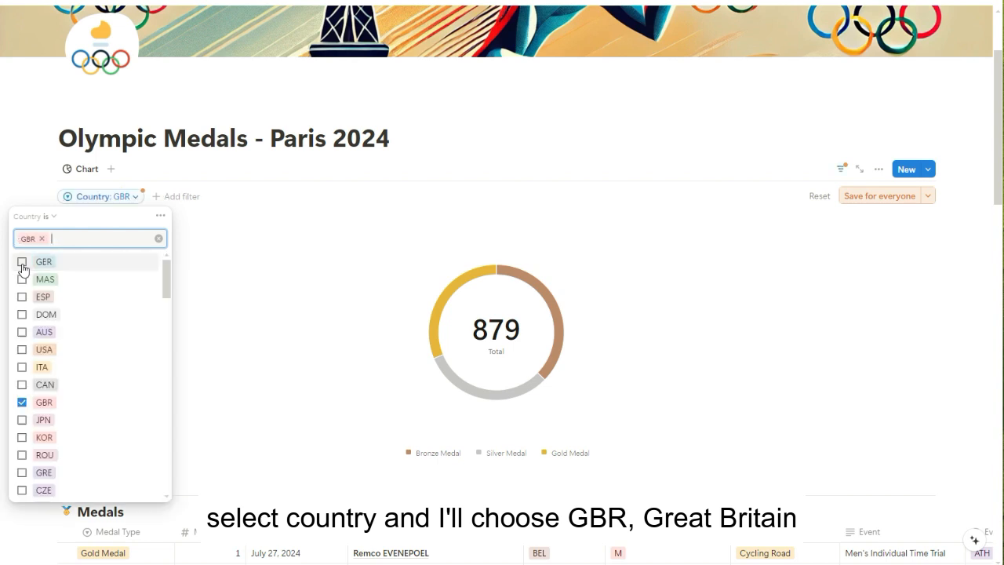
{"action": "left_click", "coordinate": [265, 171]}
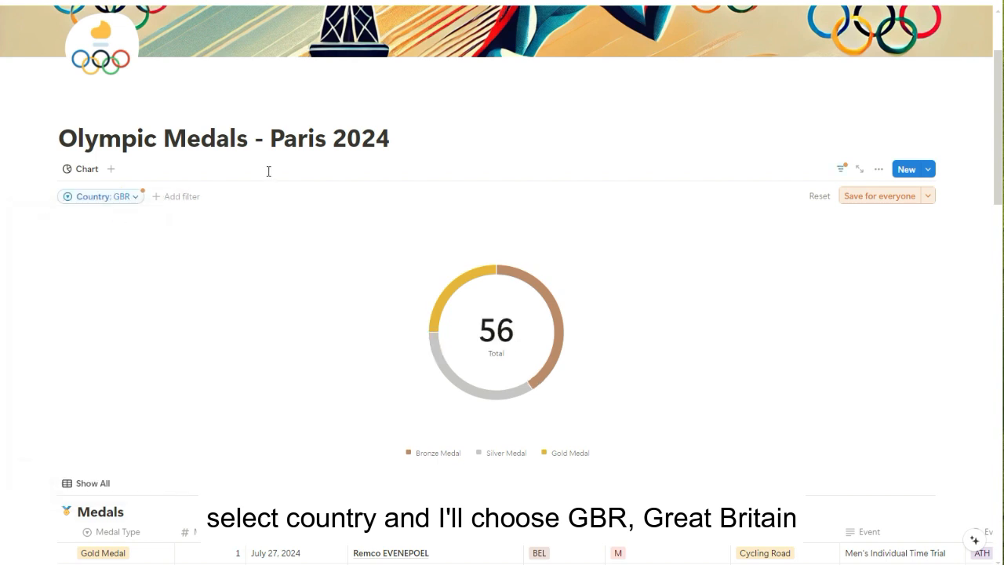
{"action": "left_click", "coordinate": [849, 196]}
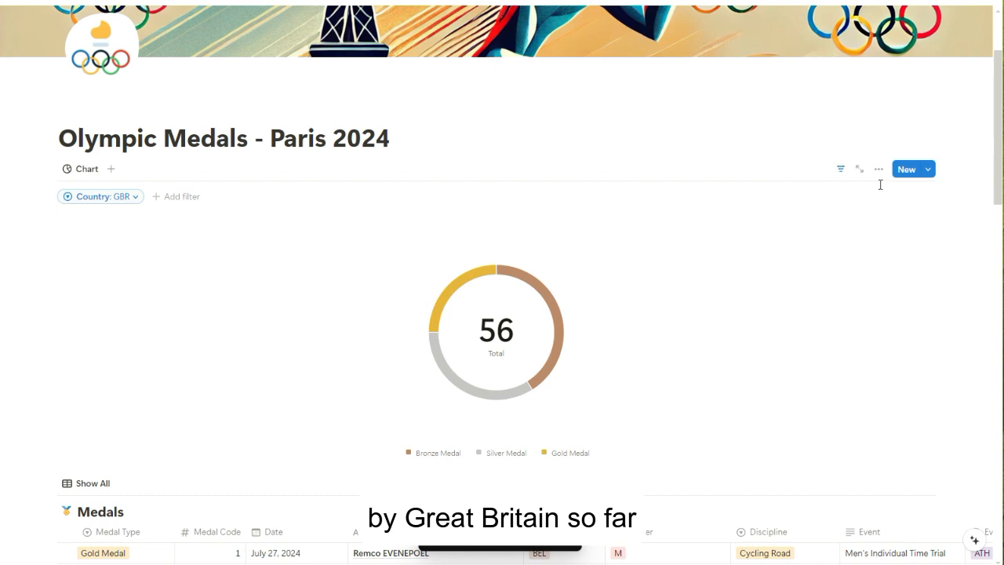
Step: Change the donut chart's color to Green in its view options
{"action": "left_click", "coordinate": [880, 170]}
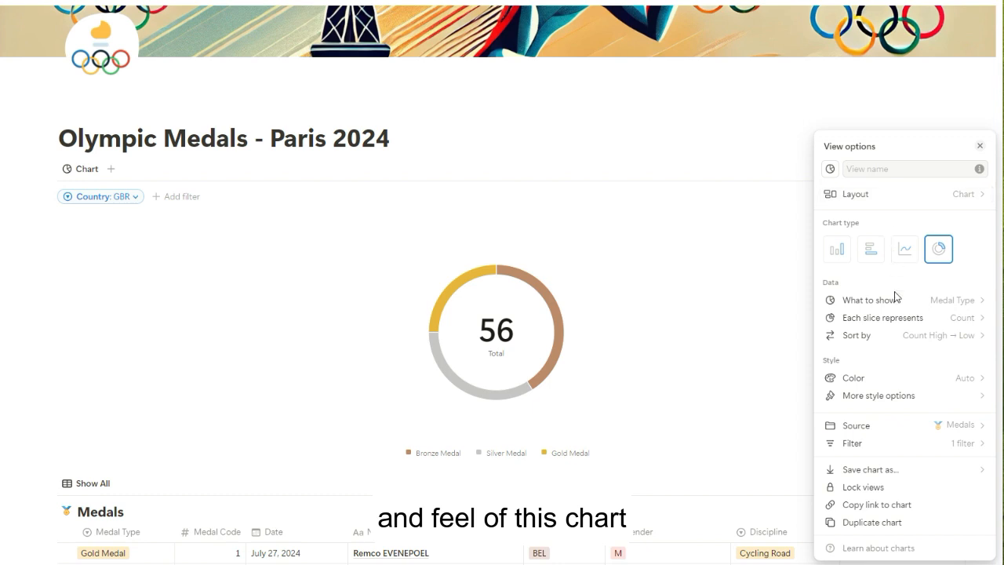
{"action": "left_click", "coordinate": [903, 380]}
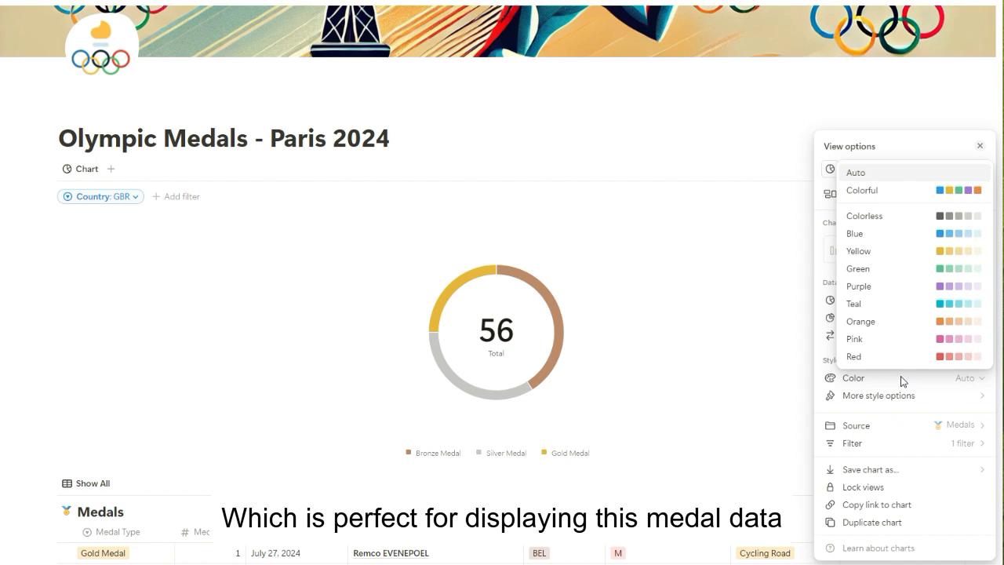
{"action": "left_click", "coordinate": [963, 275]}
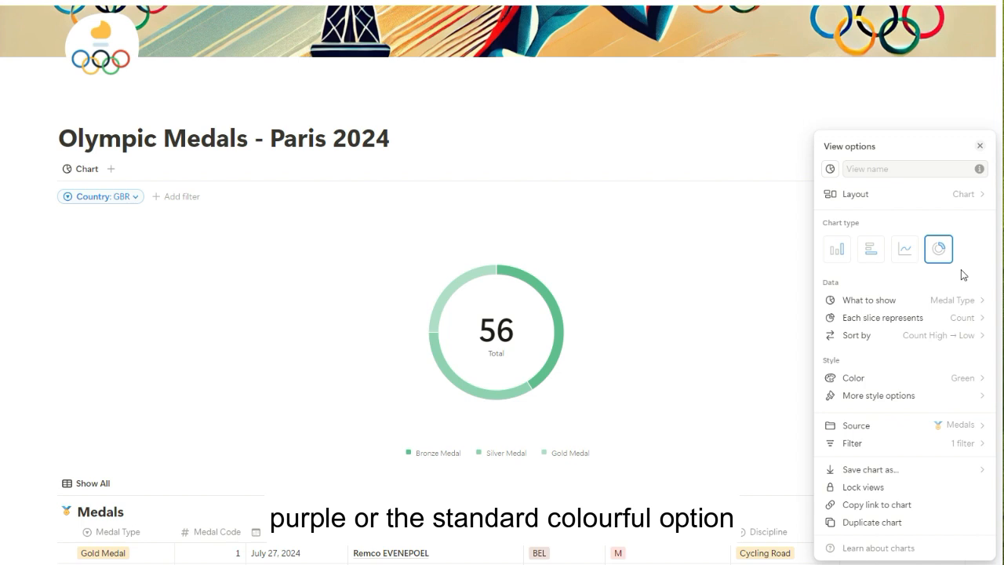
Step: Try the Large and Small heights for the donut chart, and set it back to Medium
{"action": "left_click", "coordinate": [962, 394]}
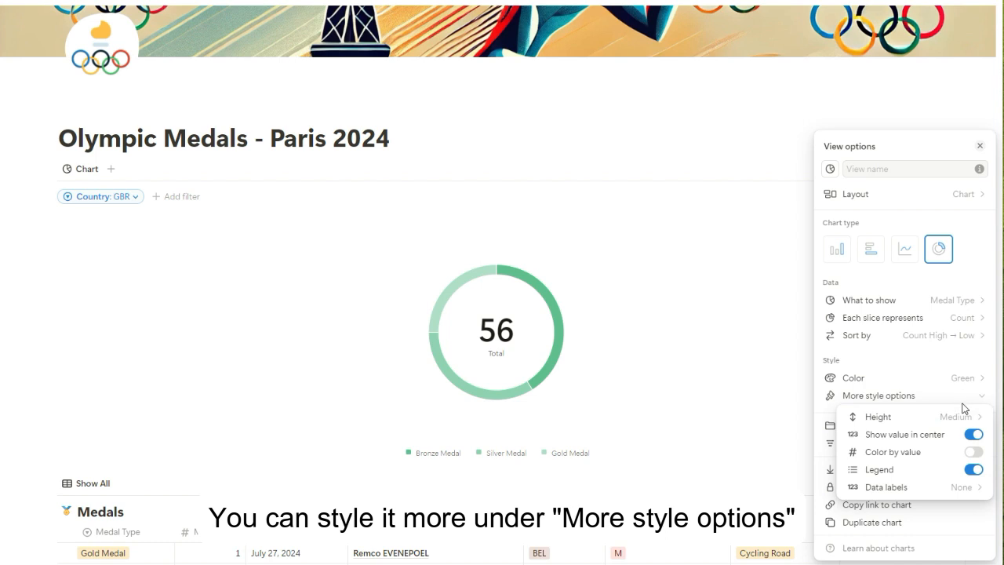
{"action": "left_click", "coordinate": [964, 417]}
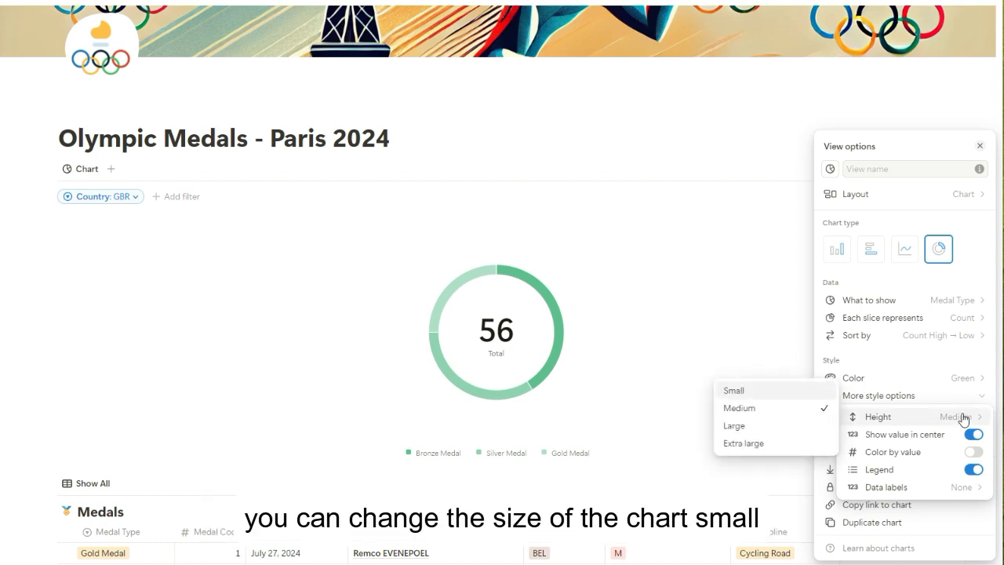
{"action": "left_click", "coordinate": [735, 426]}
{"action": "left_click", "coordinate": [848, 423]}
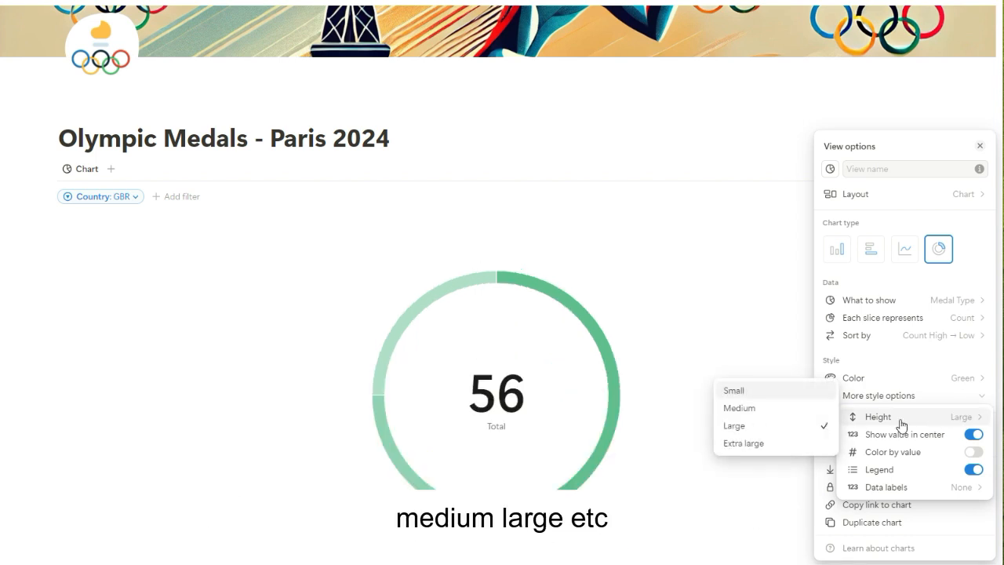
{"action": "left_click", "coordinate": [755, 390]}
{"action": "left_click", "coordinate": [887, 417]}
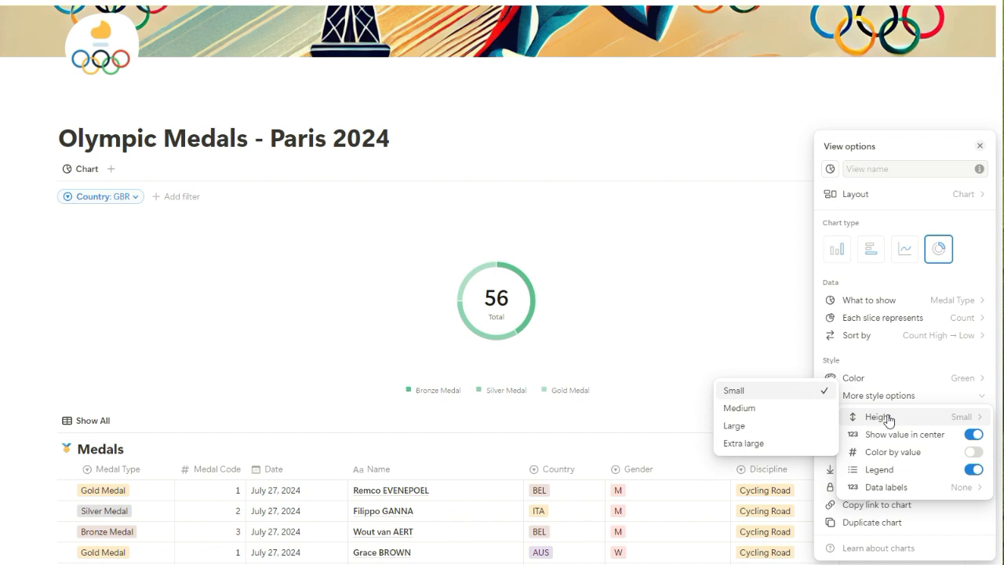
{"action": "left_click", "coordinate": [790, 414]}
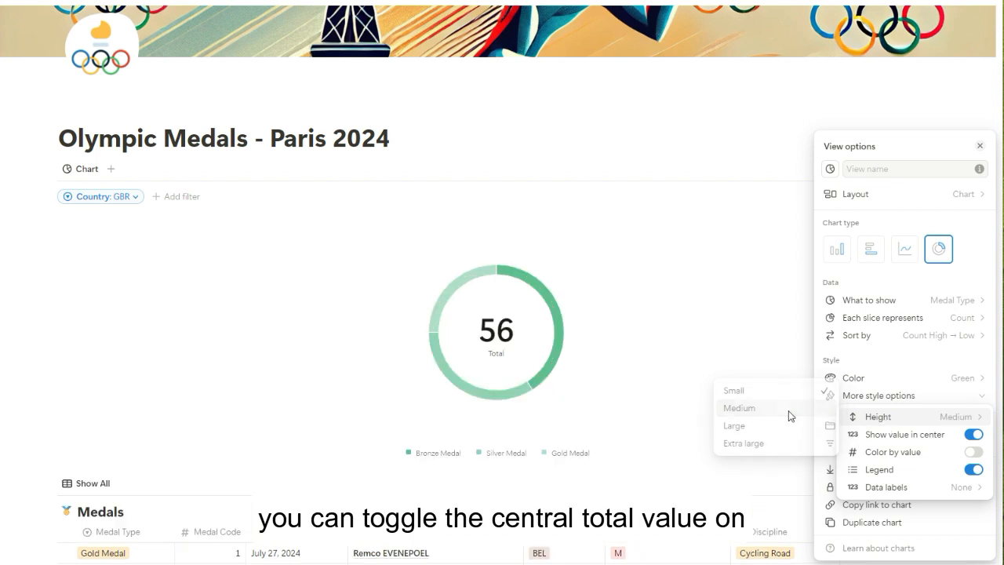
Step: Try toggling the chart's center value, color by value and legend style options, restoring each one
{"action": "left_click", "coordinate": [975, 436]}
{"action": "left_click", "coordinate": [975, 435]}
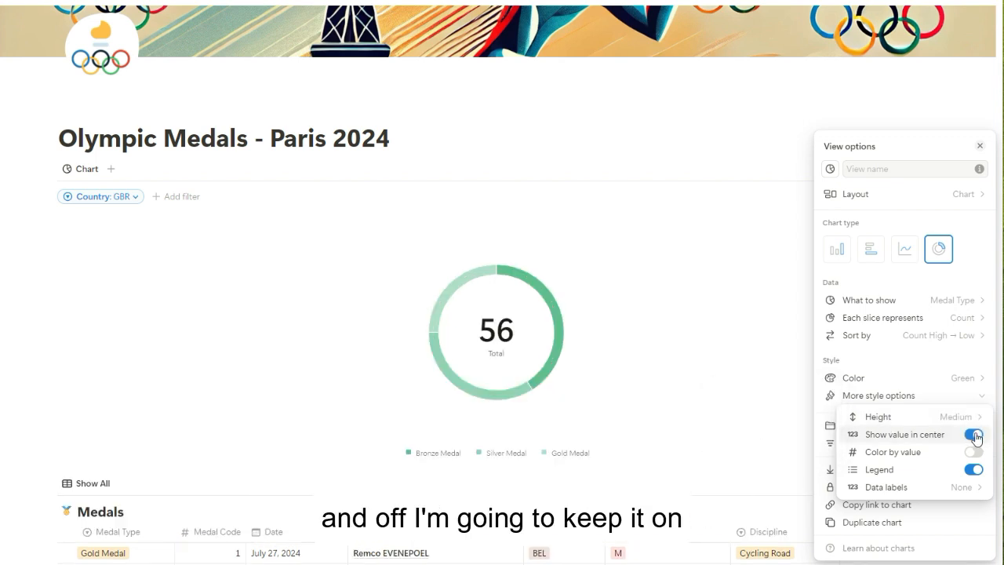
{"action": "left_click", "coordinate": [973, 453]}
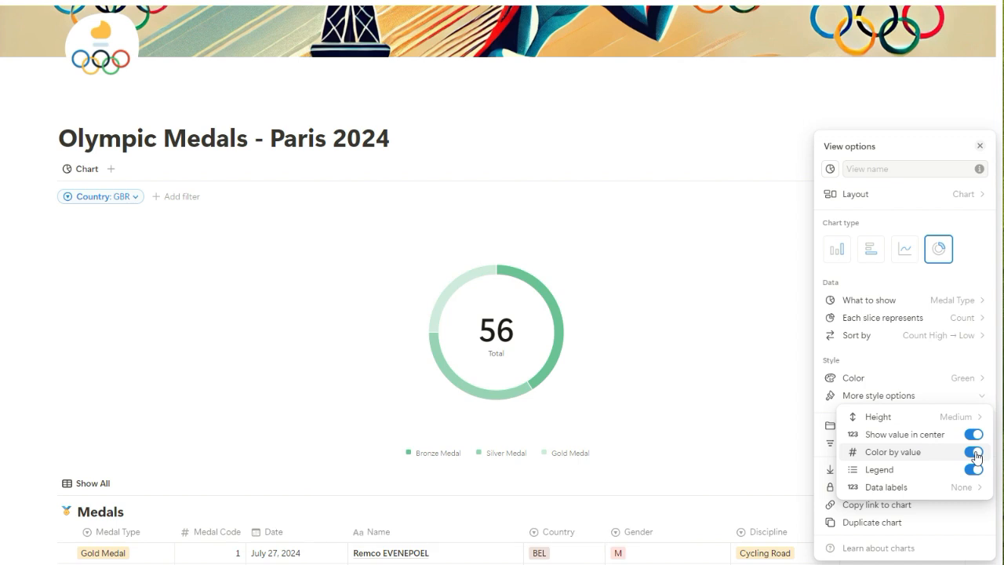
{"action": "left_click", "coordinate": [973, 452]}
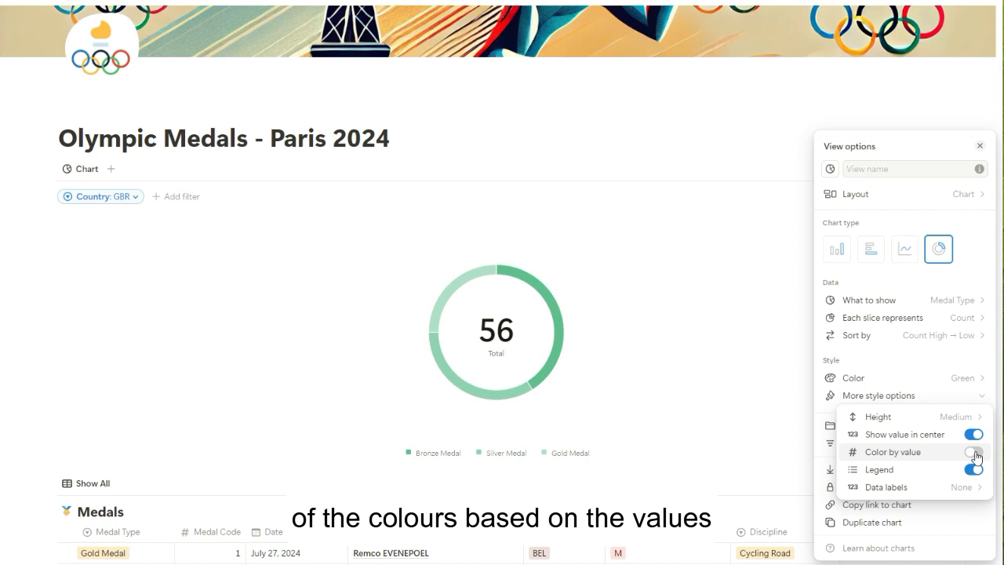
{"action": "left_click", "coordinate": [975, 469]}
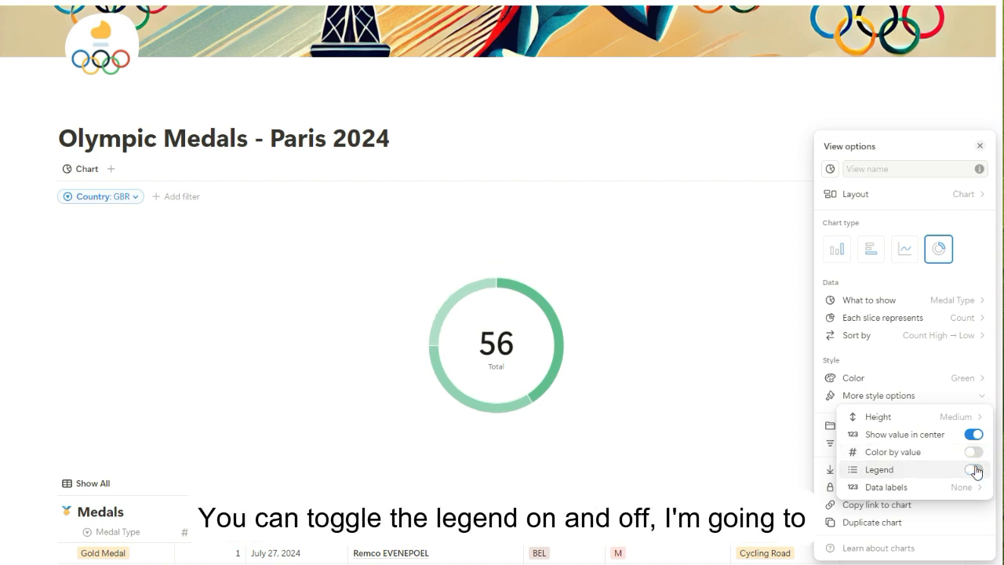
{"action": "left_click", "coordinate": [975, 470]}
Step: Set the chart's data labels to Value (%) and its color to Auto, and close the view options
{"action": "left_click", "coordinate": [974, 488]}
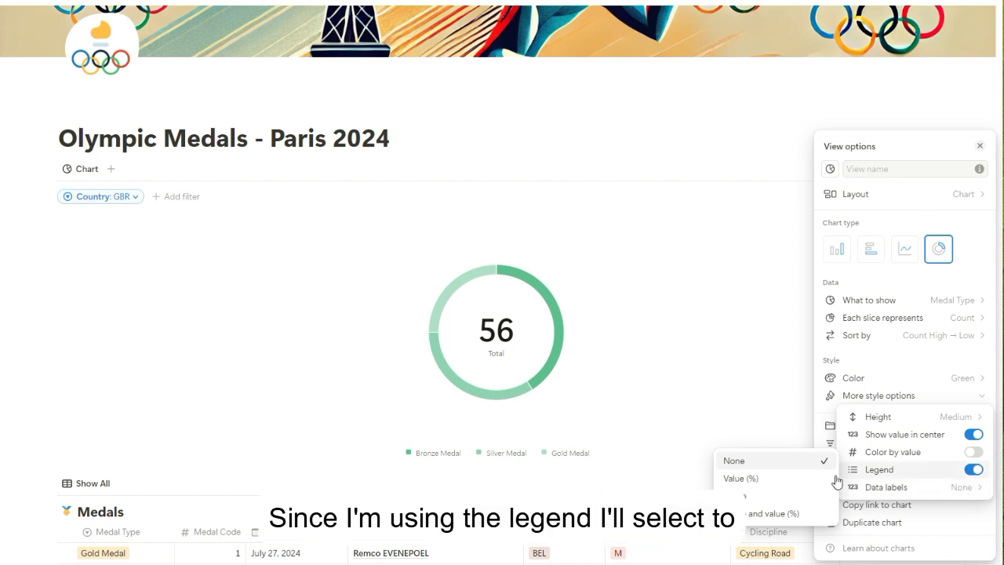
{"action": "left_click", "coordinate": [805, 478]}
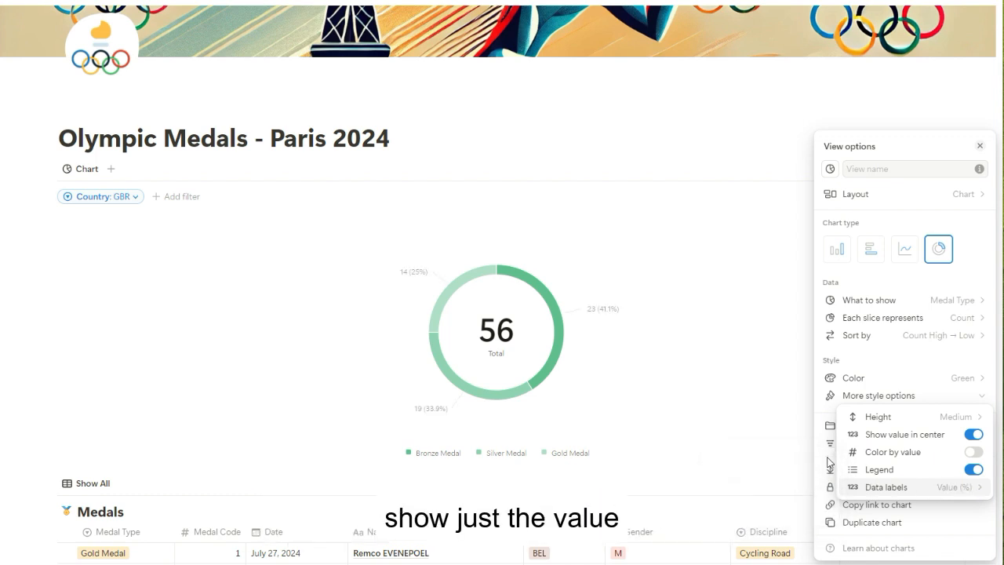
{"action": "left_click", "coordinate": [962, 380]}
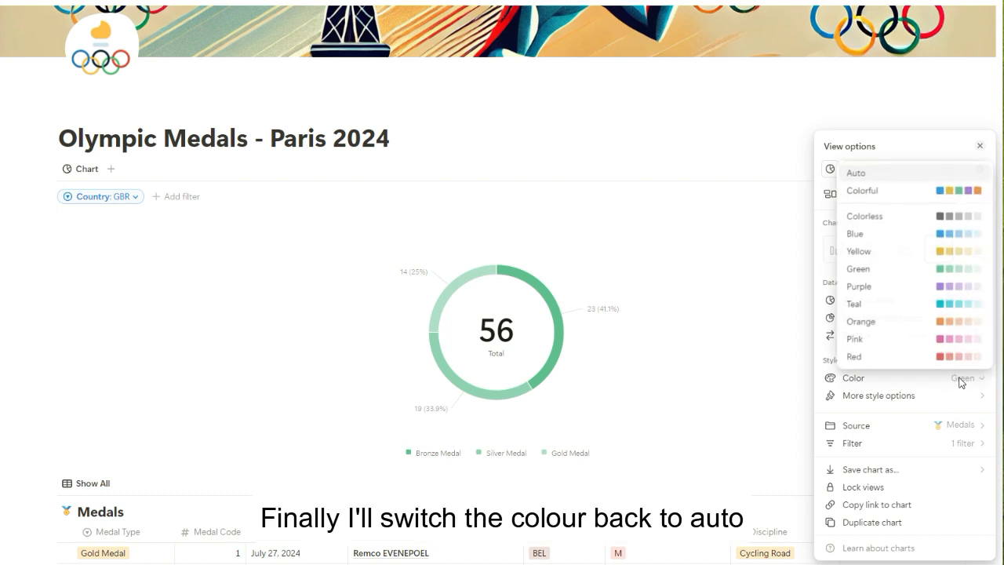
{"action": "left_click", "coordinate": [929, 176]}
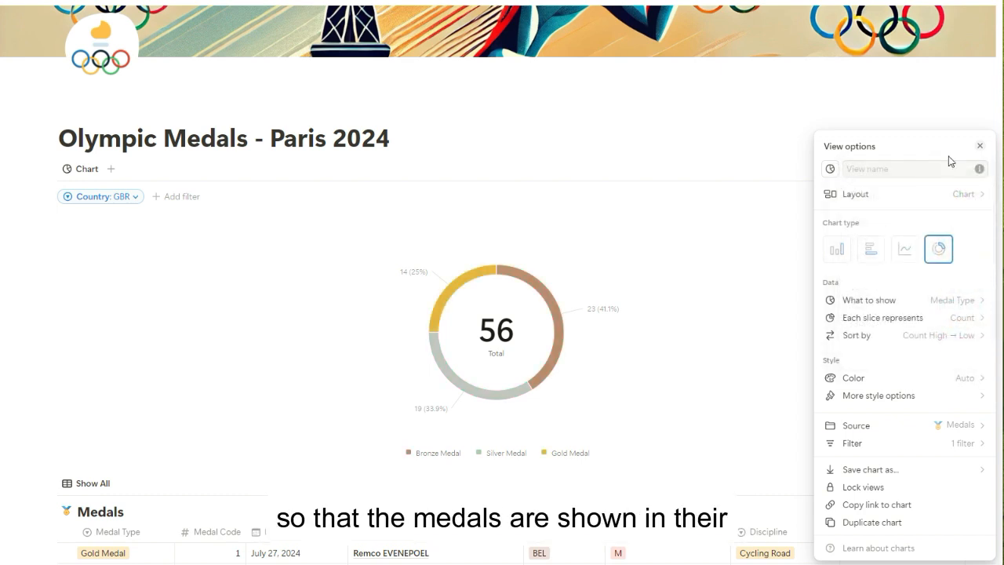
{"action": "left_click", "coordinate": [979, 149]}
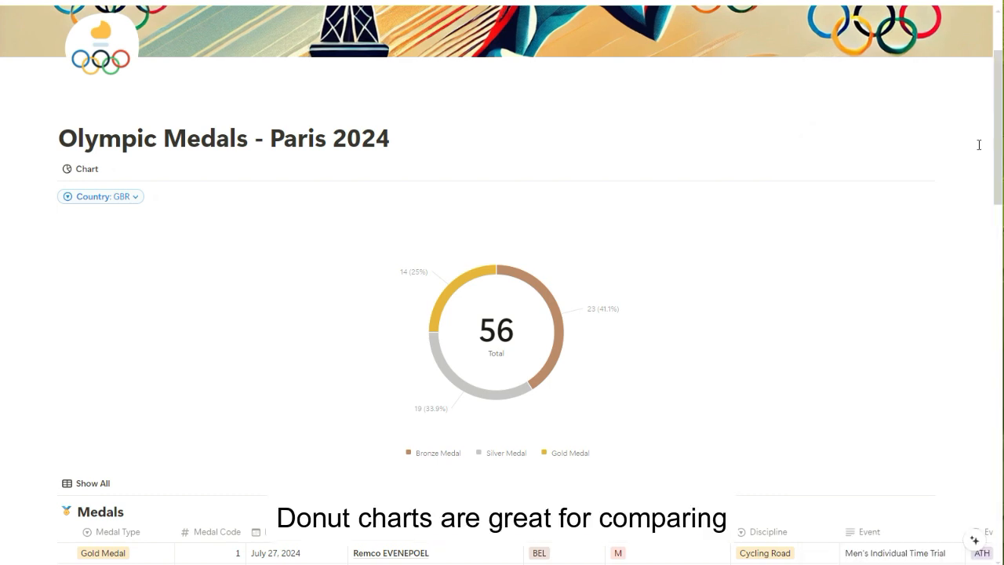
Step: Duplicate the donut chart and place the copy beside the original in a second column
{"action": "left_click", "coordinate": [51, 167]}
{"action": "left_click", "coordinate": [67, 76]}
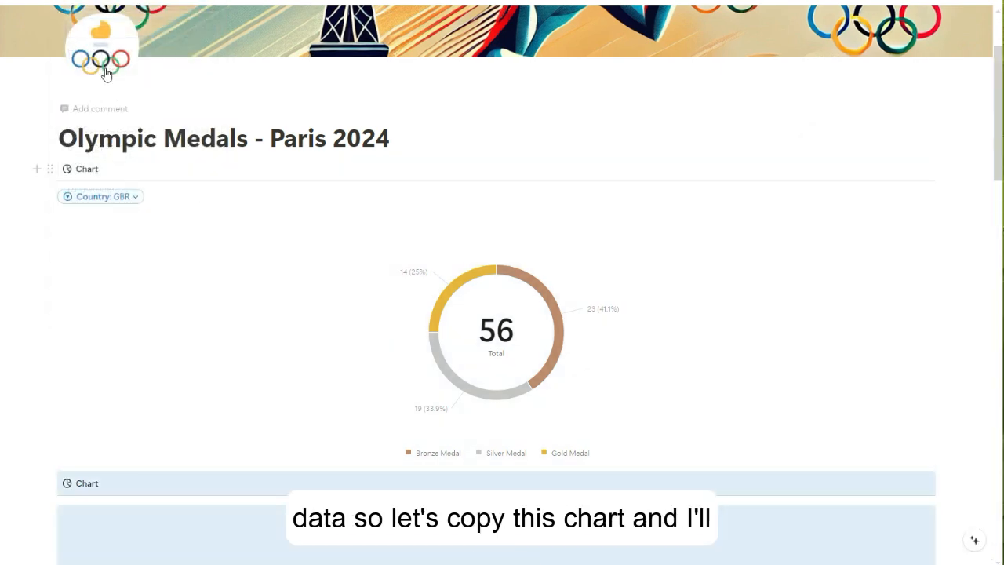
{"action": "left_click_drag", "start_coordinate": [826, 294], "coordinate": [936, 190]}
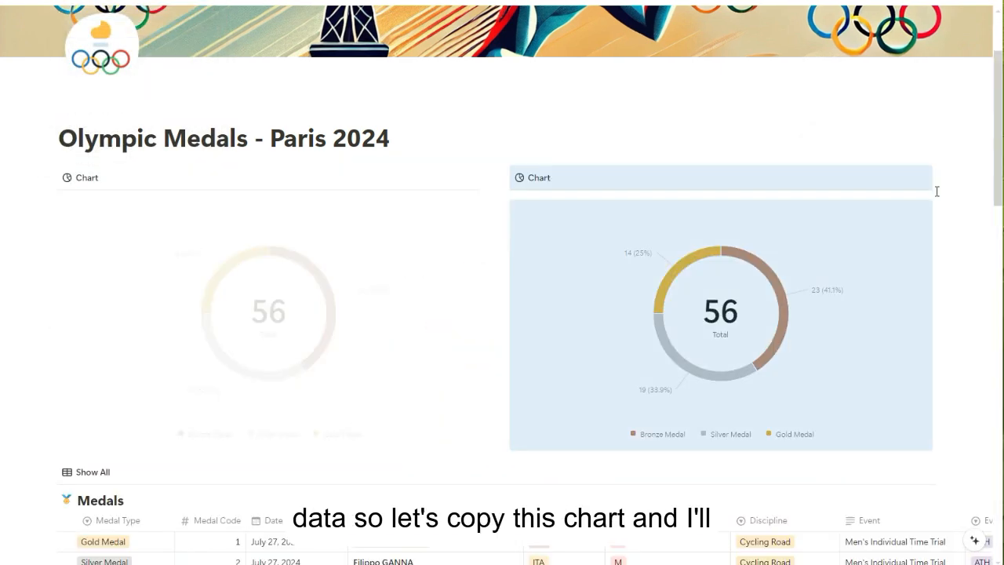
Step: Change the second donut chart's Country filter from GBR to AUS, save it for everyone, and hide the filter bar
{"action": "left_click", "coordinate": [847, 166]}
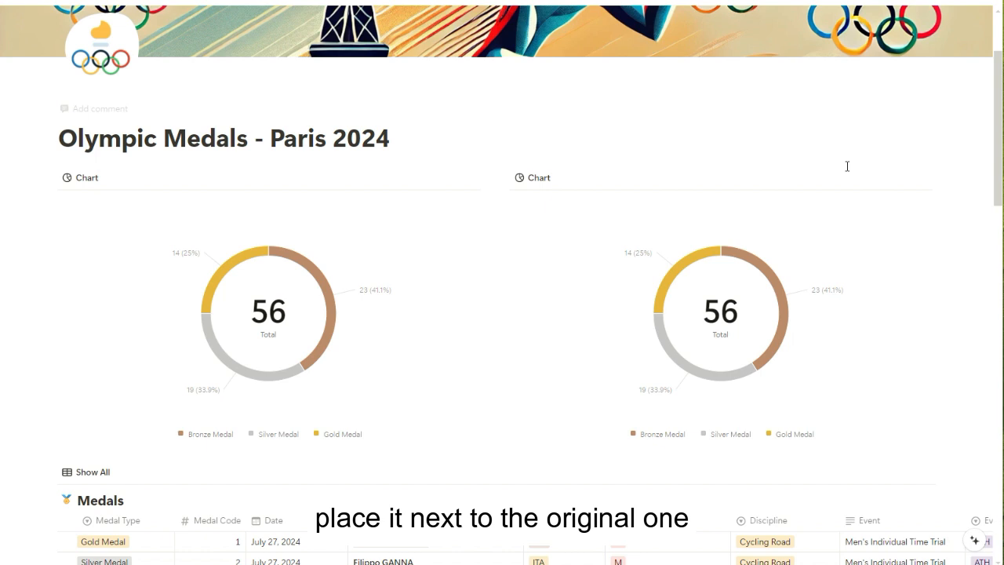
{"action": "left_click", "coordinate": [838, 179]}
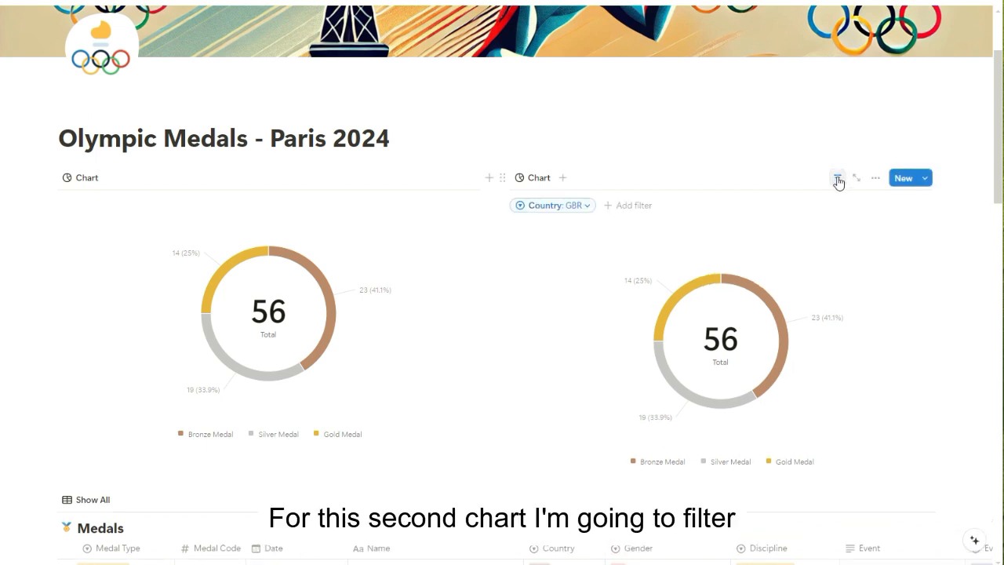
{"action": "left_click", "coordinate": [582, 209]}
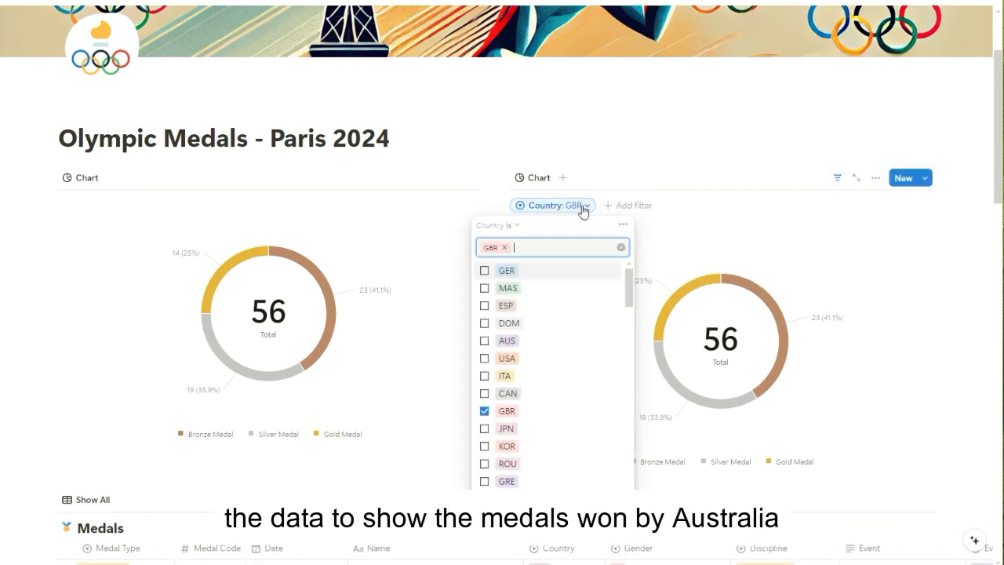
{"action": "type", "text": "aus"}
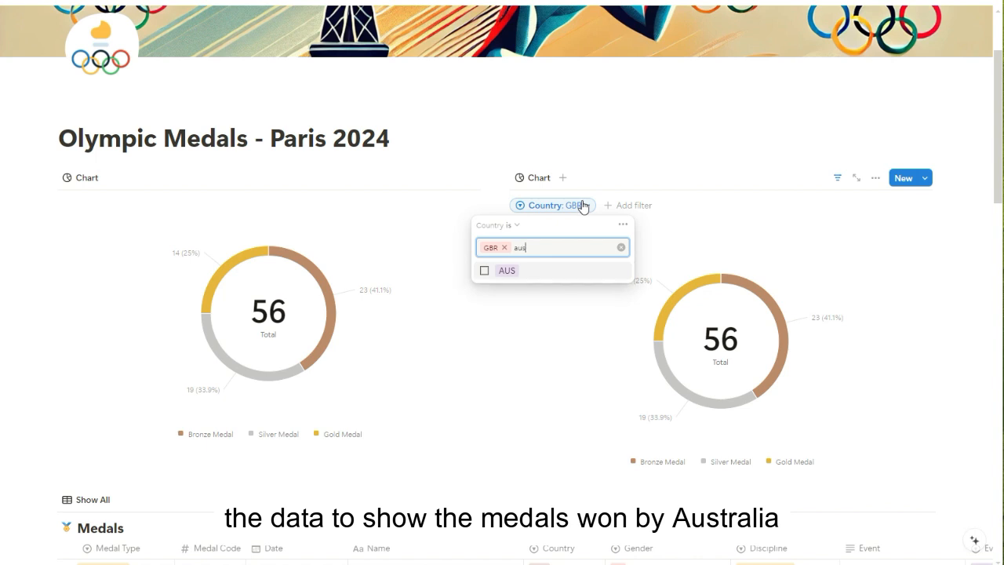
{"action": "left_click", "coordinate": [485, 271]}
{"action": "left_click", "coordinate": [504, 247]}
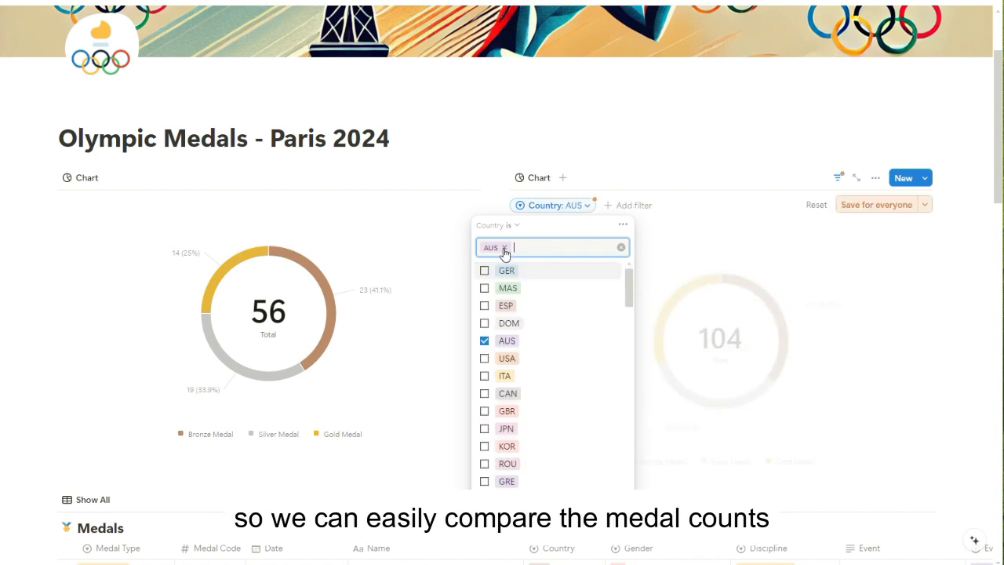
{"action": "left_click", "coordinate": [895, 206]}
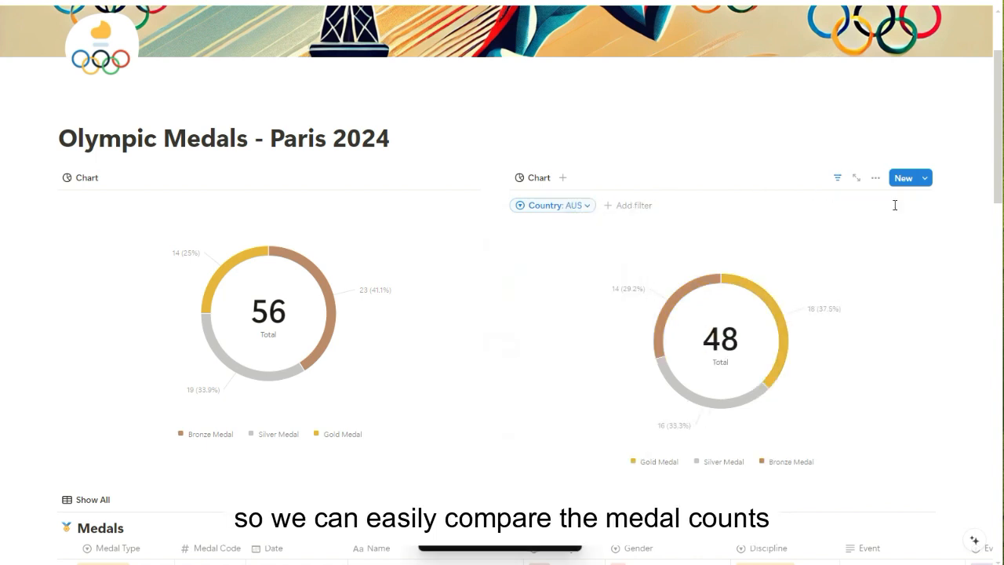
{"action": "left_click", "coordinate": [838, 179]}
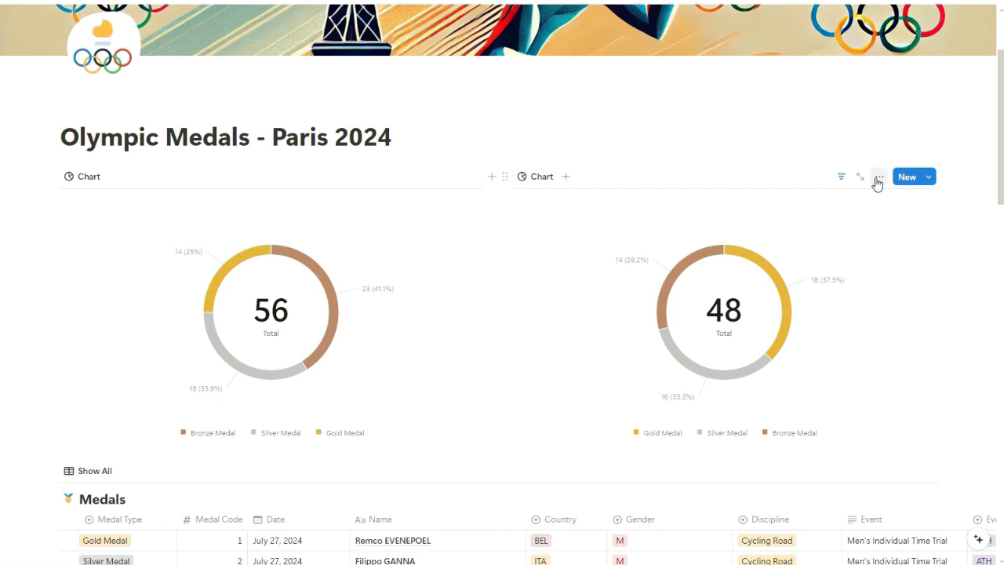
Step: Sort the Australian donut chart by Medal Type Descending and close its view options
{"action": "left_click", "coordinate": [878, 181]}
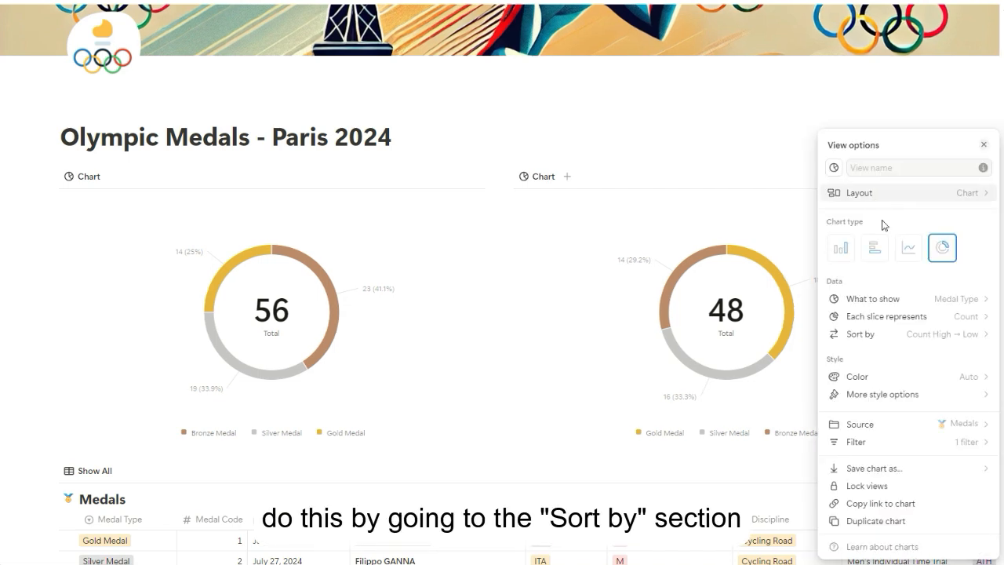
{"action": "left_click", "coordinate": [923, 337]}
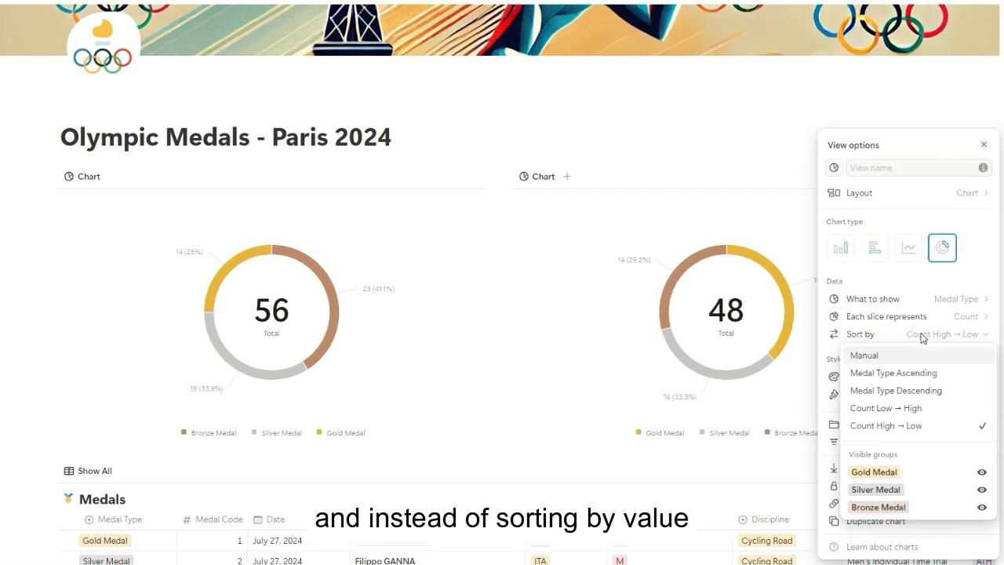
{"action": "left_click", "coordinate": [913, 392]}
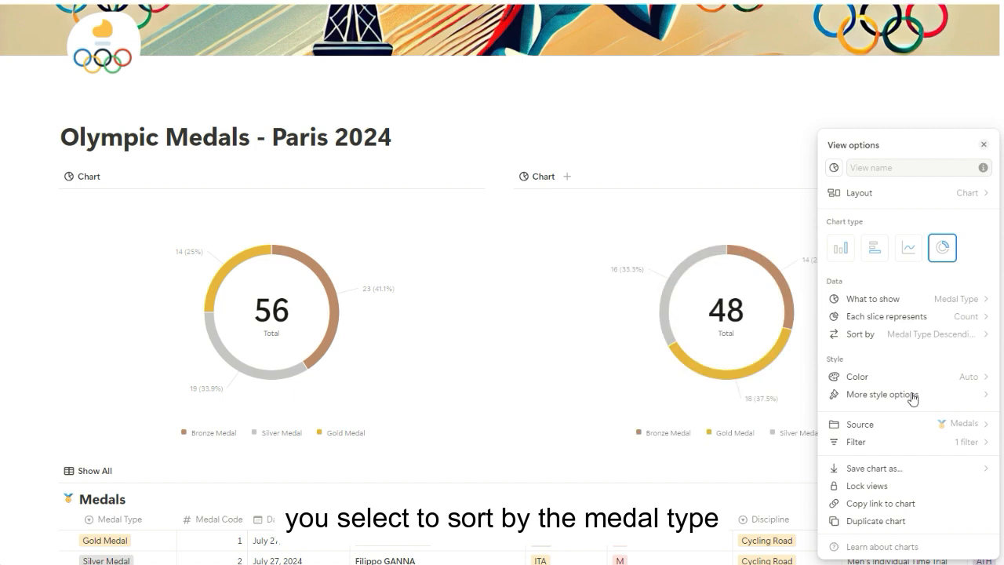
{"action": "left_click", "coordinate": [751, 139]}
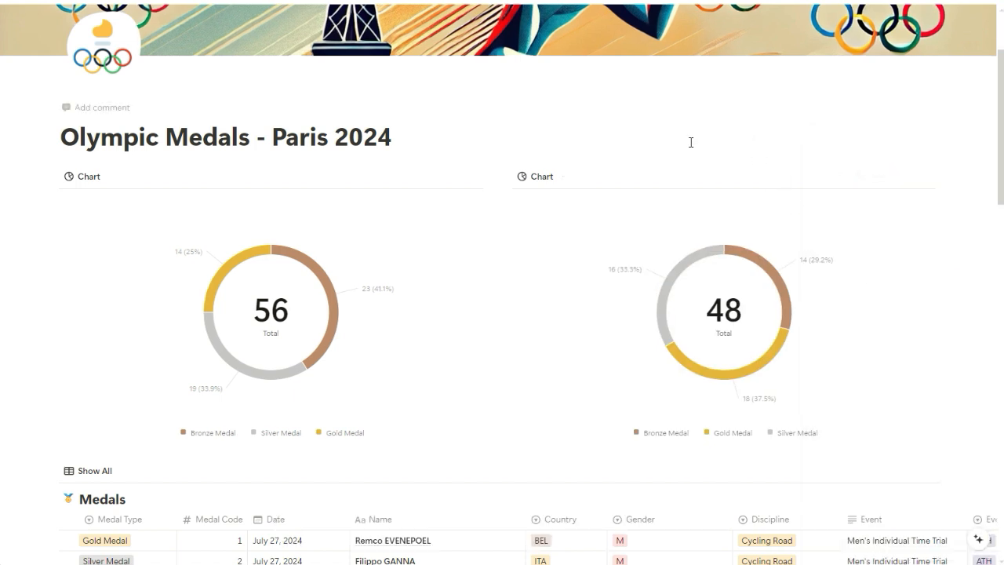
Step: Apply the Medal Type Descending sort to the original GBR donut chart as well, and close its view options
{"action": "left_click", "coordinate": [427, 177]}
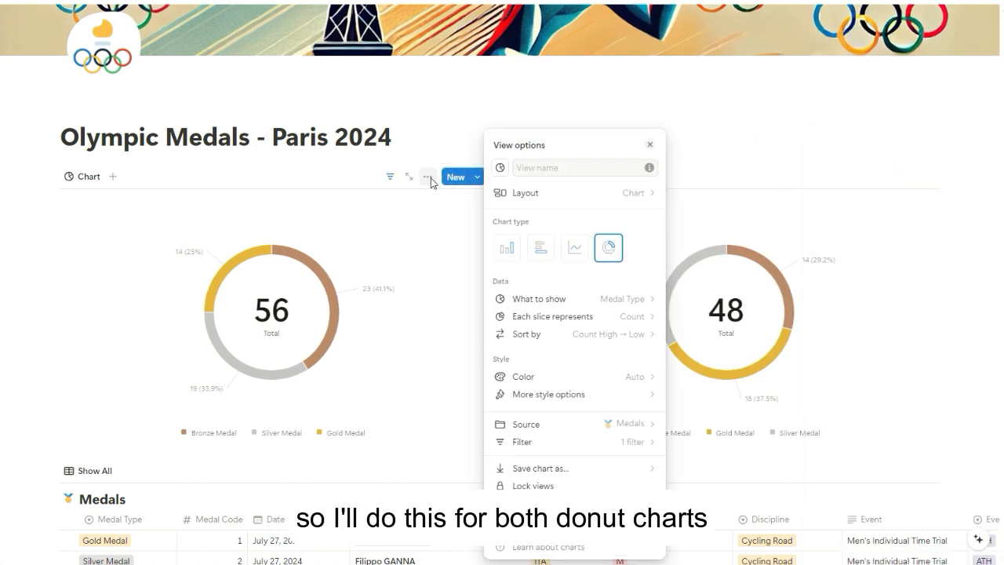
{"action": "left_click", "coordinate": [538, 335]}
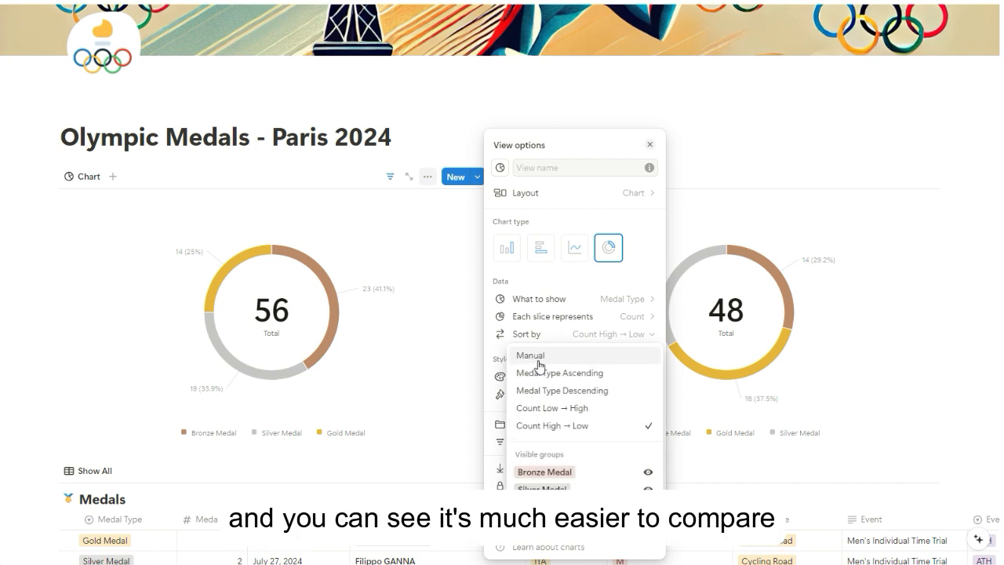
{"action": "left_click", "coordinate": [549, 390]}
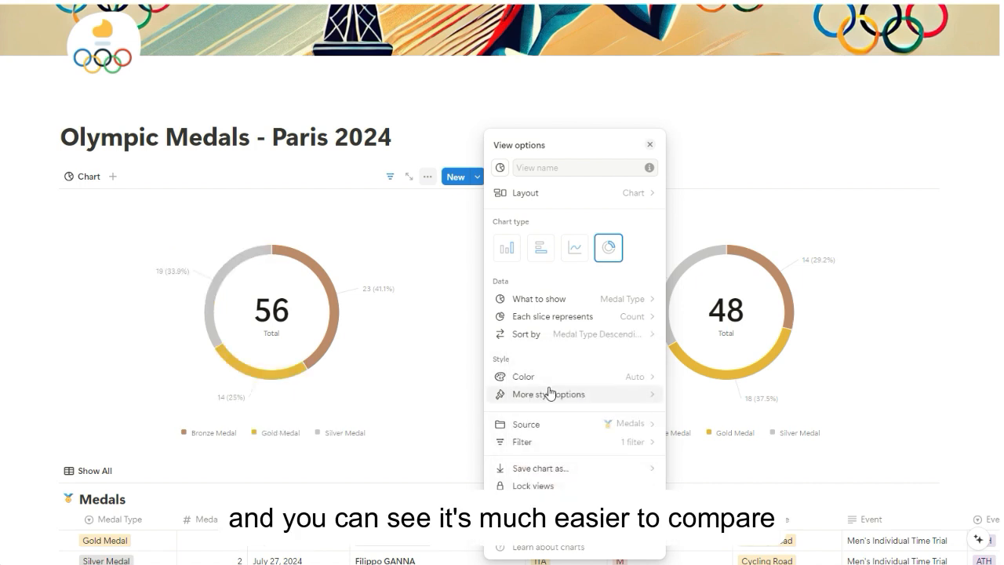
{"action": "left_click", "coordinate": [561, 84]}
Step: Rename the second donut chart view to "Australian"
{"action": "left_click", "coordinate": [548, 177]}
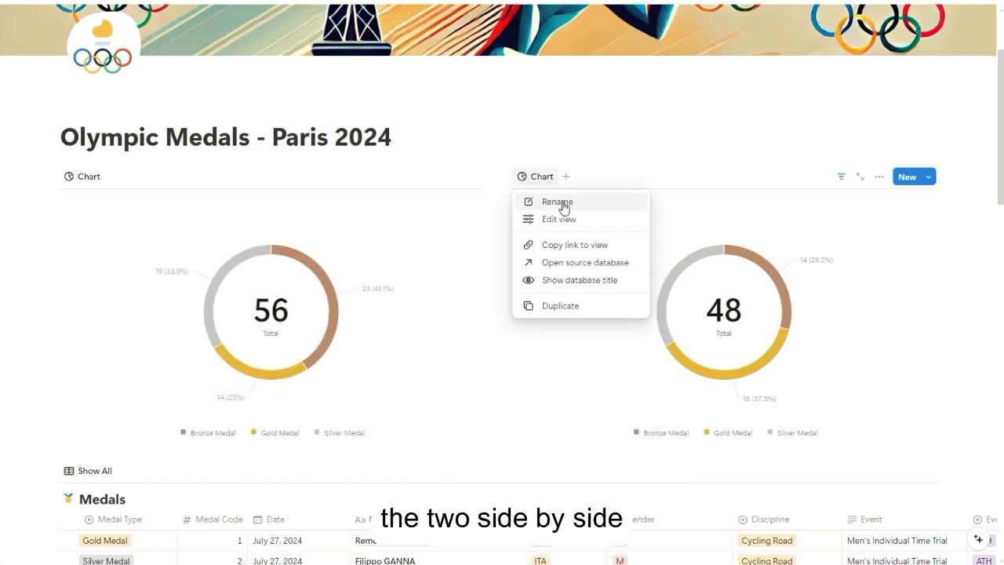
{"action": "left_click", "coordinate": [566, 202]}
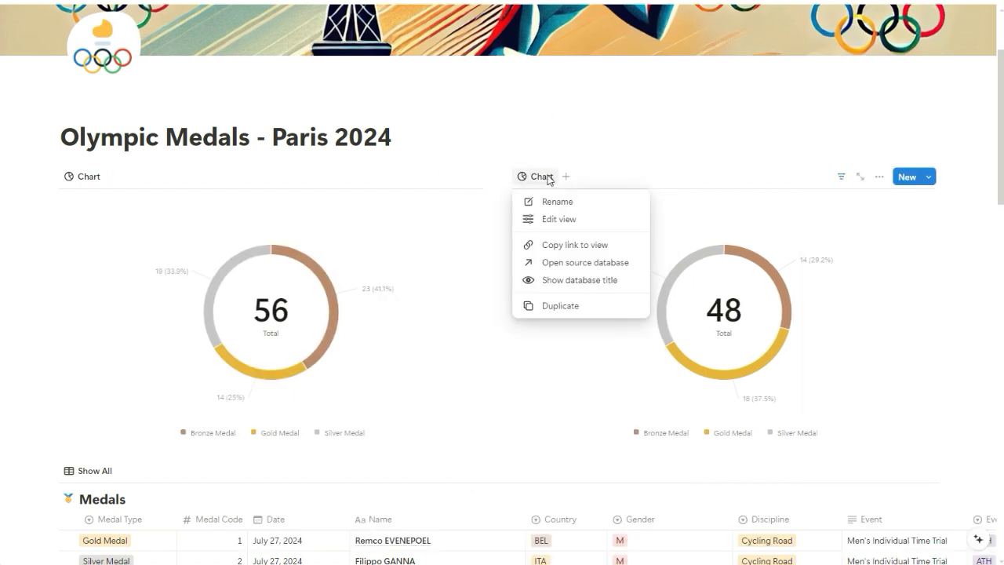
{"action": "left_click", "coordinate": [567, 203]}
{"action": "type", "text": "Australian"}
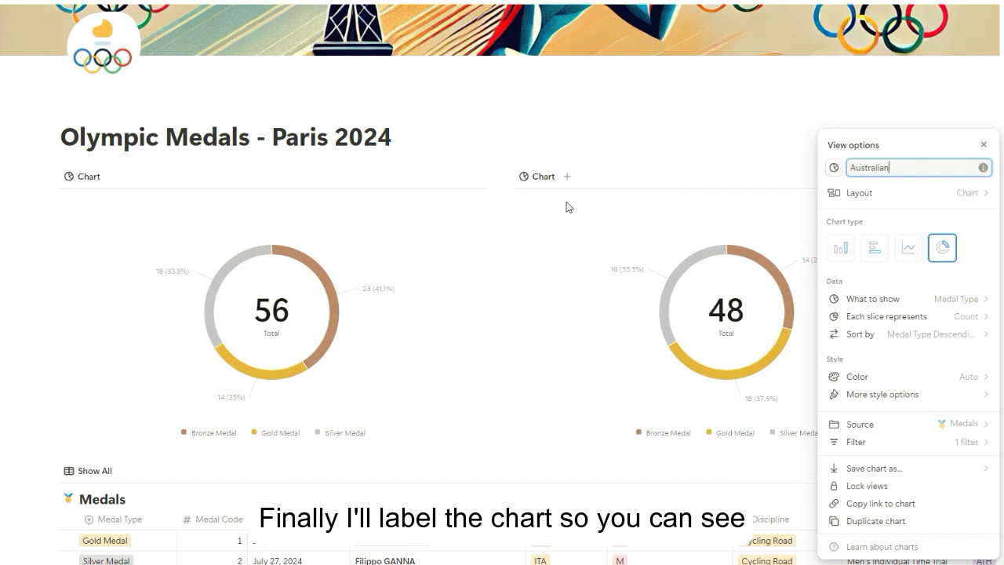
Step: Rename the original donut chart view to "Great Britain" and close its view options
{"action": "left_click", "coordinate": [103, 176]}
{"action": "left_click", "coordinate": [85, 202]}
{"action": "type", "text": "G"}
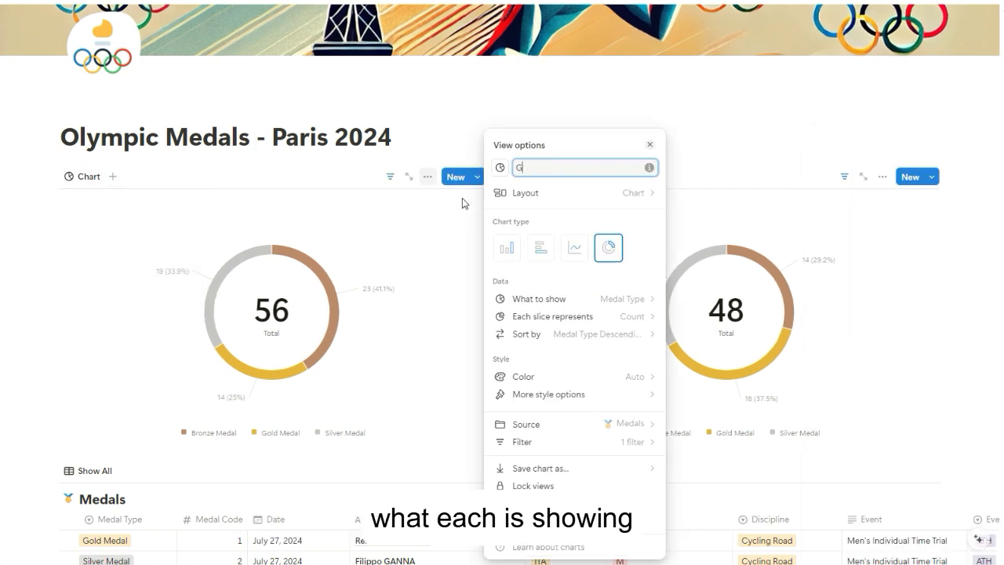
{"action": "type", "text": "reat Britain"}
{"action": "key", "text": "Escape"}
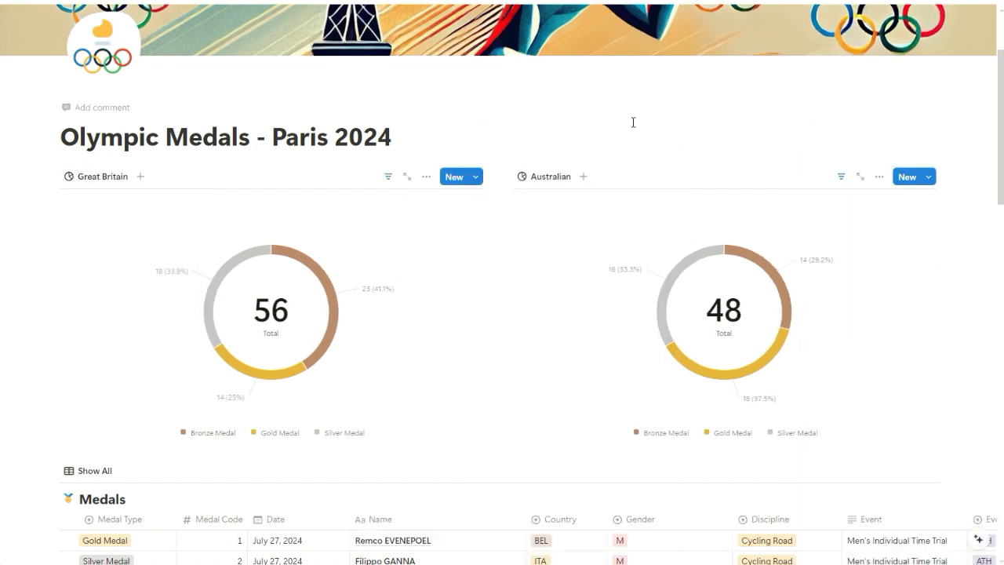
Step: Insert a vertical bar chart in the empty block below the donut charts and link it to the Medals database
{"action": "scroll", "coordinate": [452, 202], "scroll_direction": "down", "scroll_amount": 4}
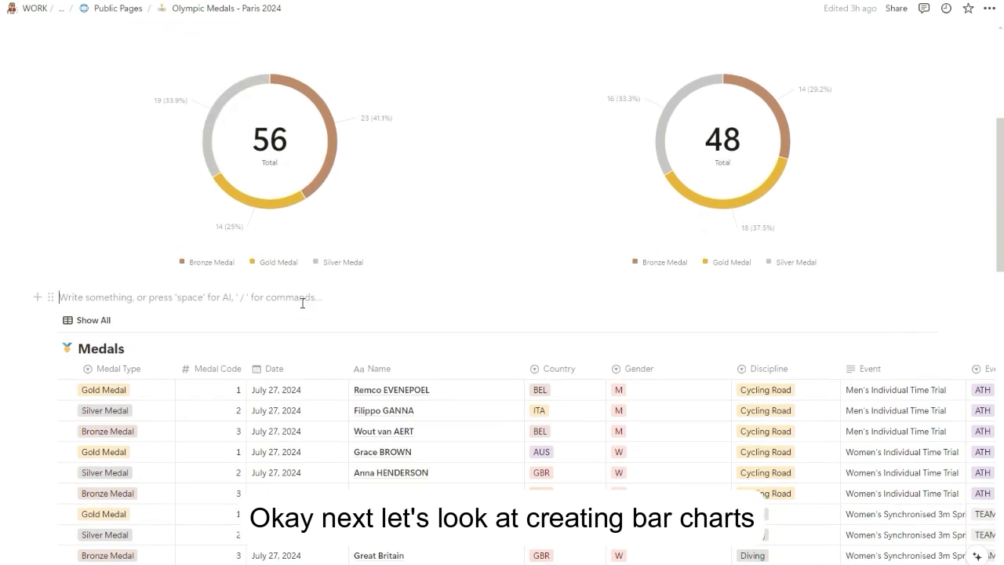
{"action": "type", "text": "/bar"}
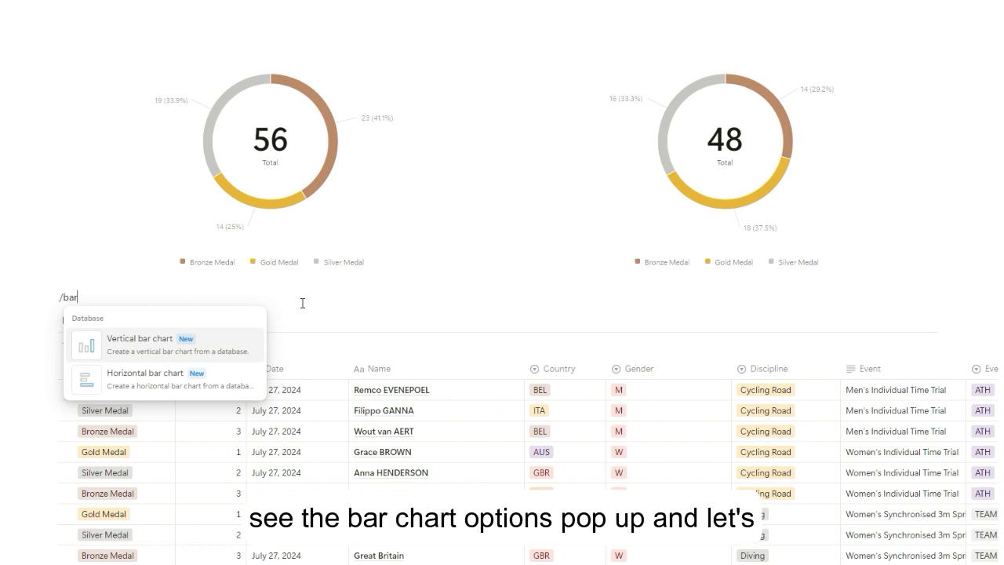
{"action": "left_click", "coordinate": [161, 352]}
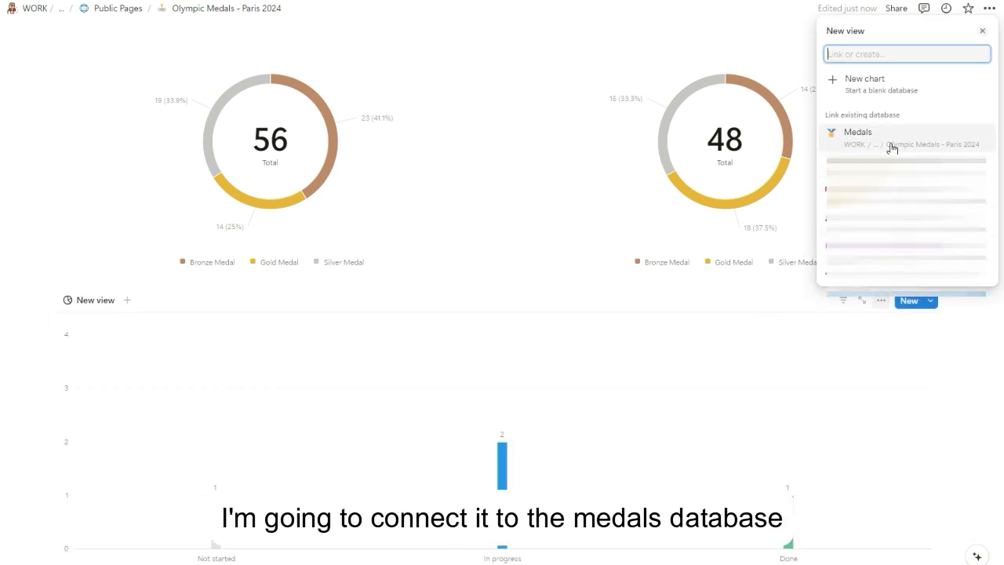
{"action": "left_click", "coordinate": [892, 148]}
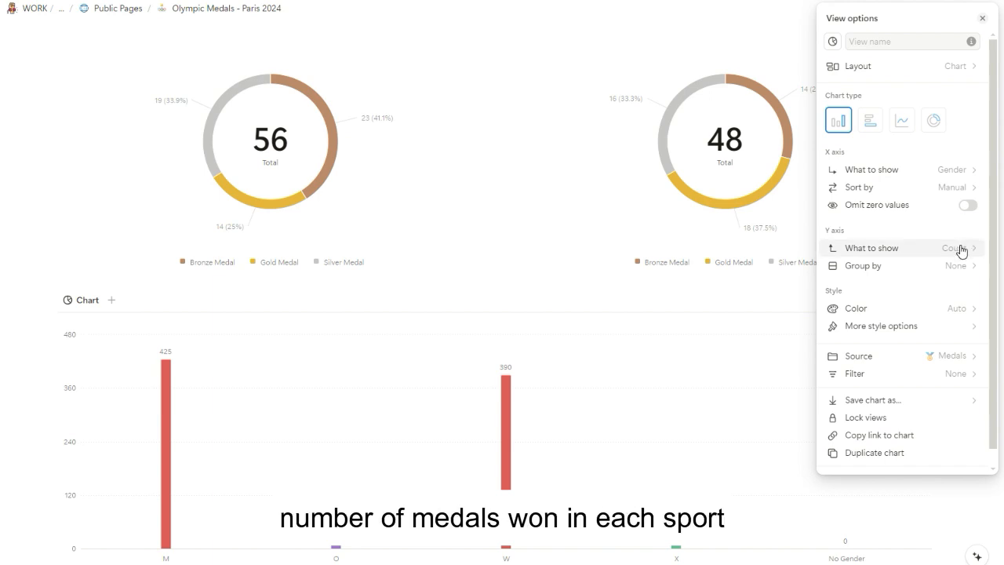
Step: Set the bar chart's X axis to Discipline and its Y axis to Count, and close the view options
{"action": "left_click", "coordinate": [955, 169]}
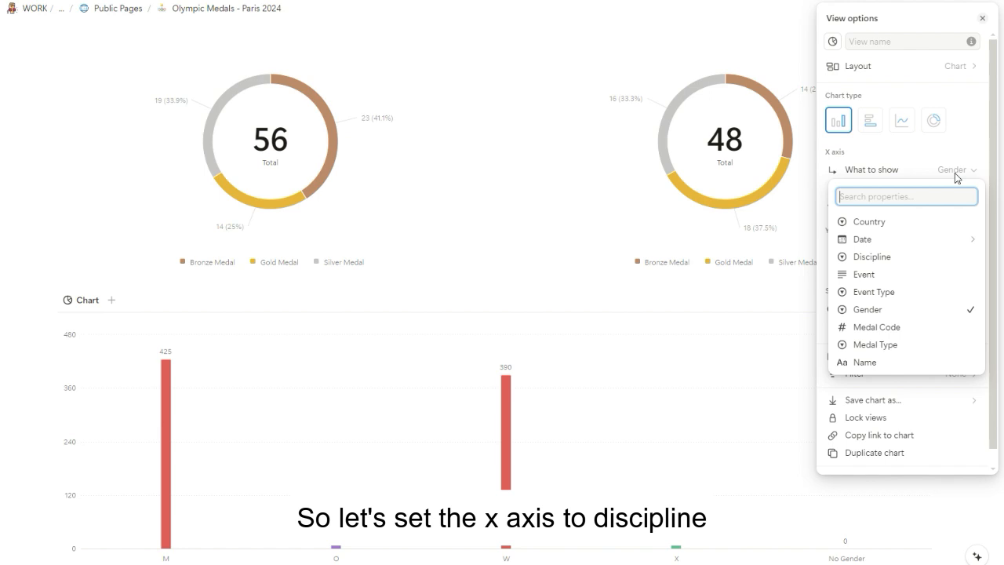
{"action": "left_click", "coordinate": [932, 258]}
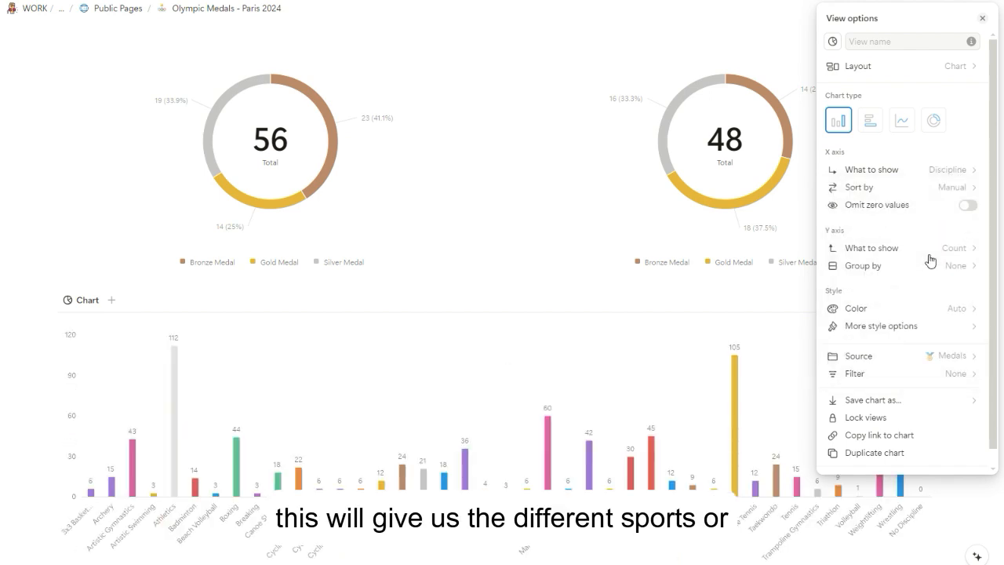
{"action": "left_click", "coordinate": [958, 250]}
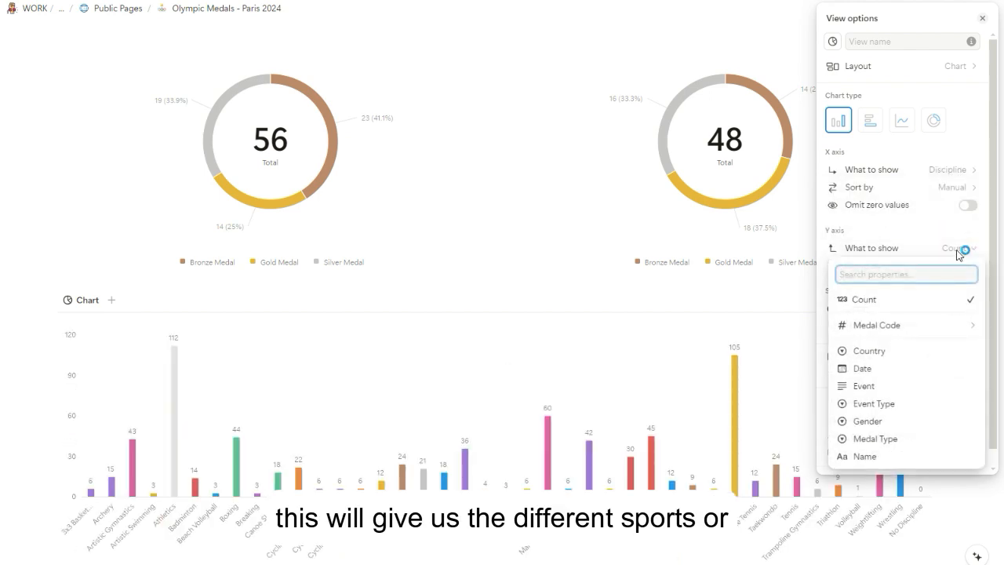
{"action": "left_click", "coordinate": [933, 304]}
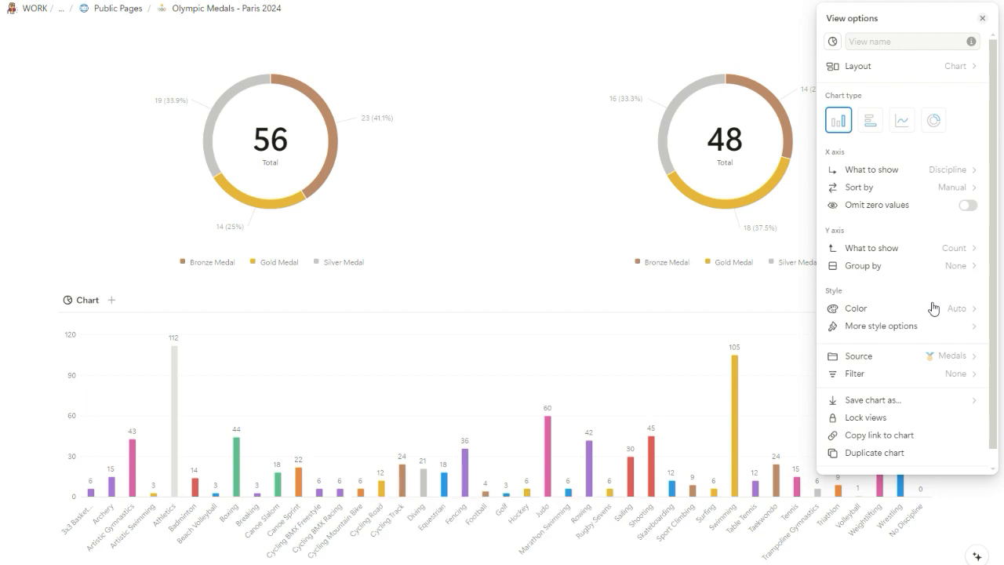
{"action": "left_click", "coordinate": [801, 303]}
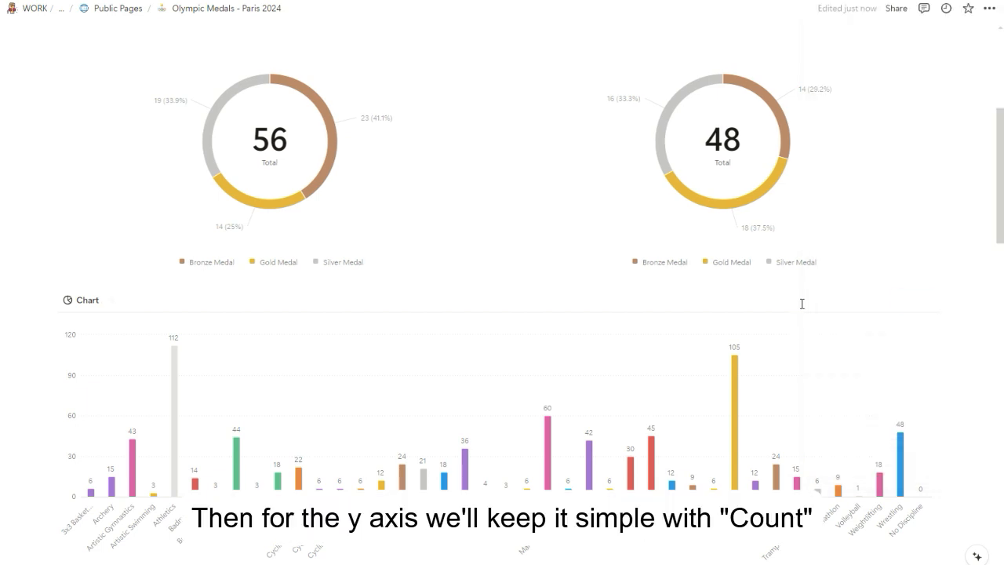
Step: Filter the bar chart by Country to GBR and AUS, and save the filter for everyone
{"action": "scroll", "coordinate": [804, 306], "scroll_direction": "down", "scroll_amount": 3}
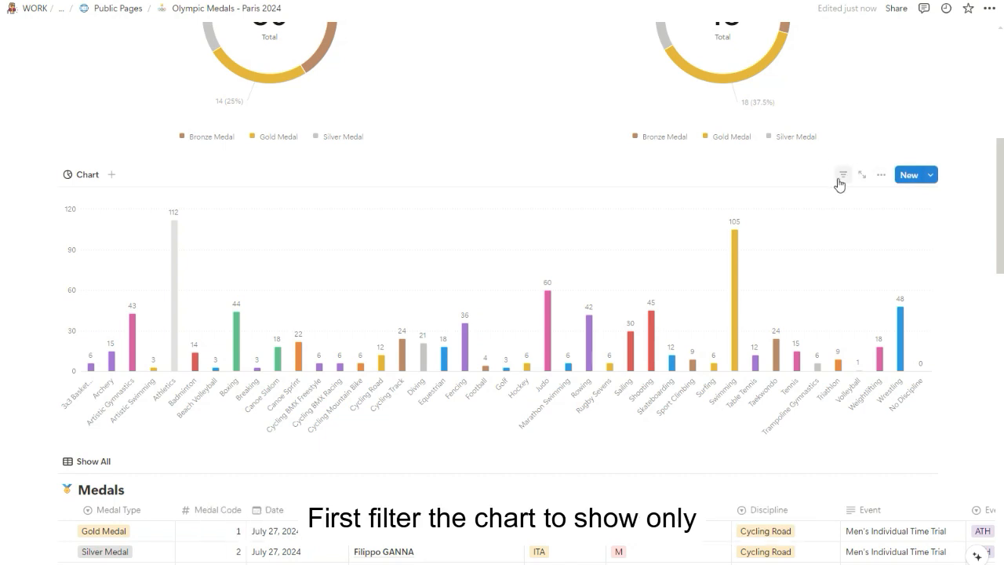
{"action": "left_click", "coordinate": [841, 178]}
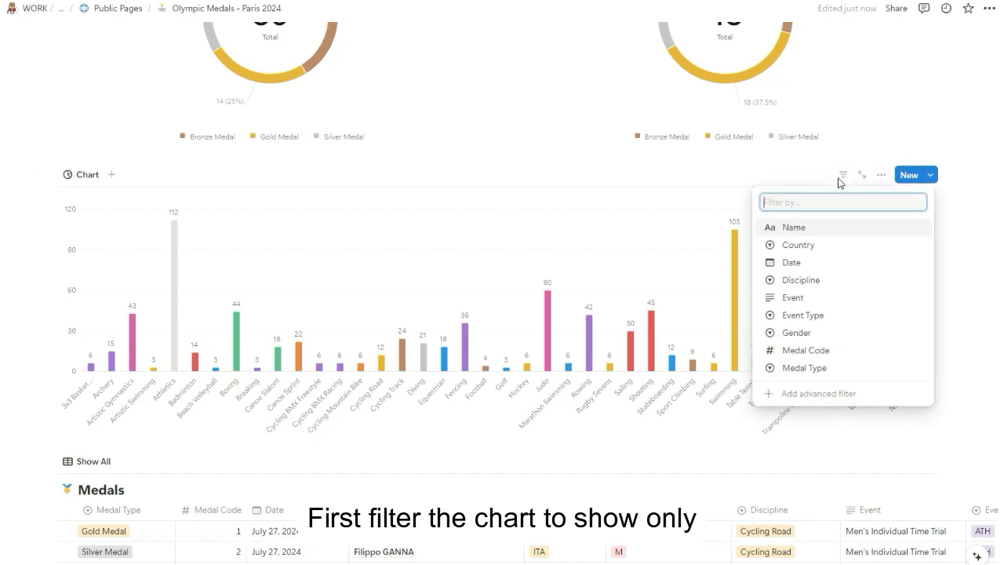
{"action": "left_click", "coordinate": [823, 245]}
{"action": "type", "text": "gbr"}
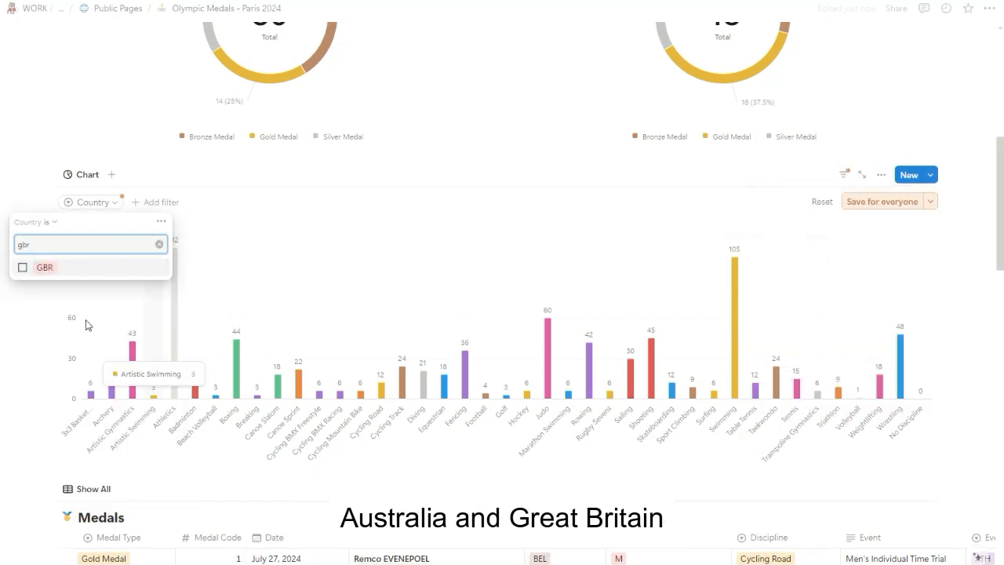
{"action": "left_click", "coordinate": [23, 267]}
{"action": "type", "text": "ayu"}
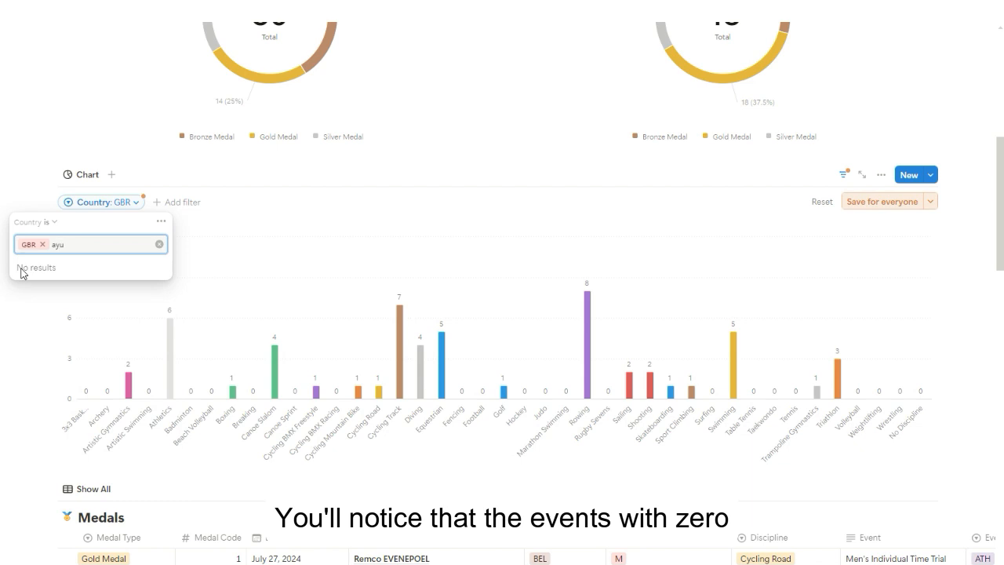
{"action": "key", "text": "BackSpace"}
{"action": "key", "text": "BackSpace"}
{"action": "type", "text": "us"}
{"action": "left_click", "coordinate": [23, 267]}
{"action": "left_click", "coordinate": [859, 201]}
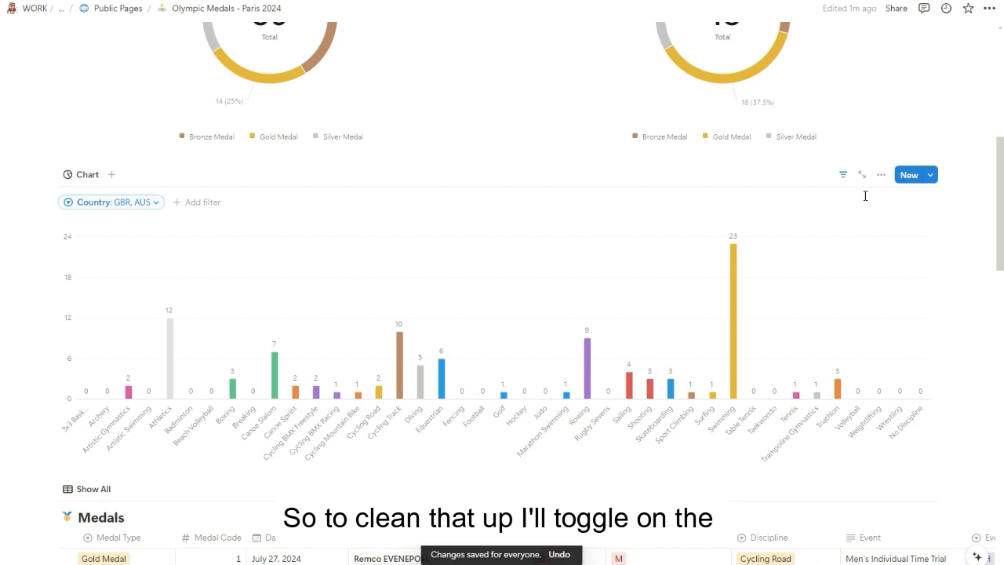
Step: Turn on Omit zero values for the bar chart's X axis
{"action": "left_click", "coordinate": [881, 175]}
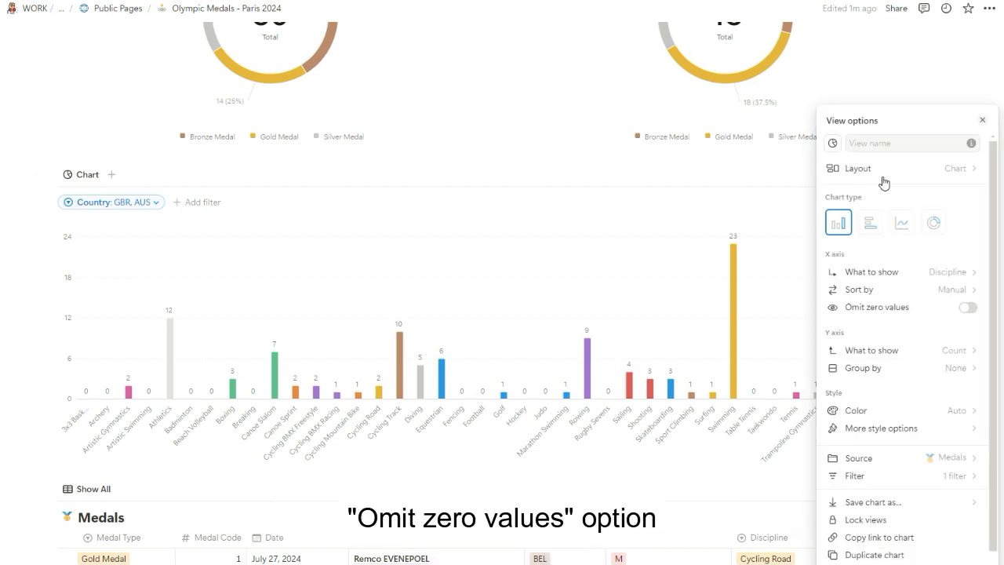
{"action": "left_click", "coordinate": [970, 310]}
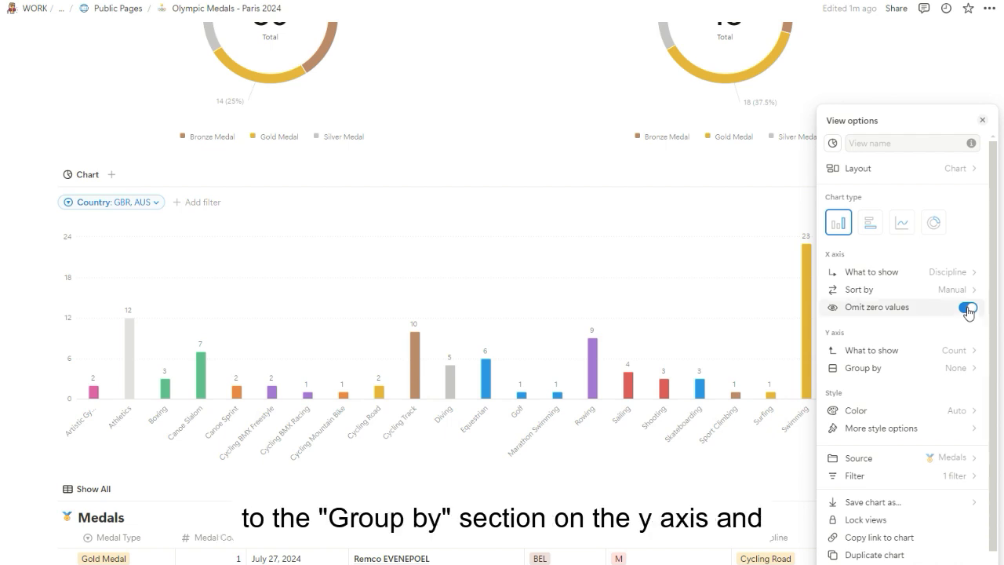
Step: Group the bar chart's Y axis by Country and close the view options
{"action": "left_click", "coordinate": [957, 369]}
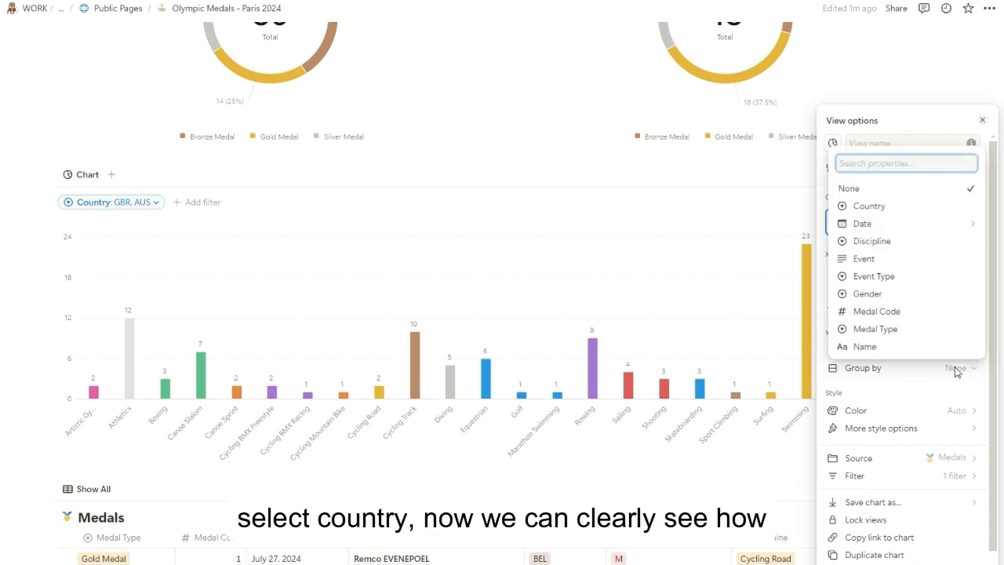
{"action": "left_click", "coordinate": [926, 207]}
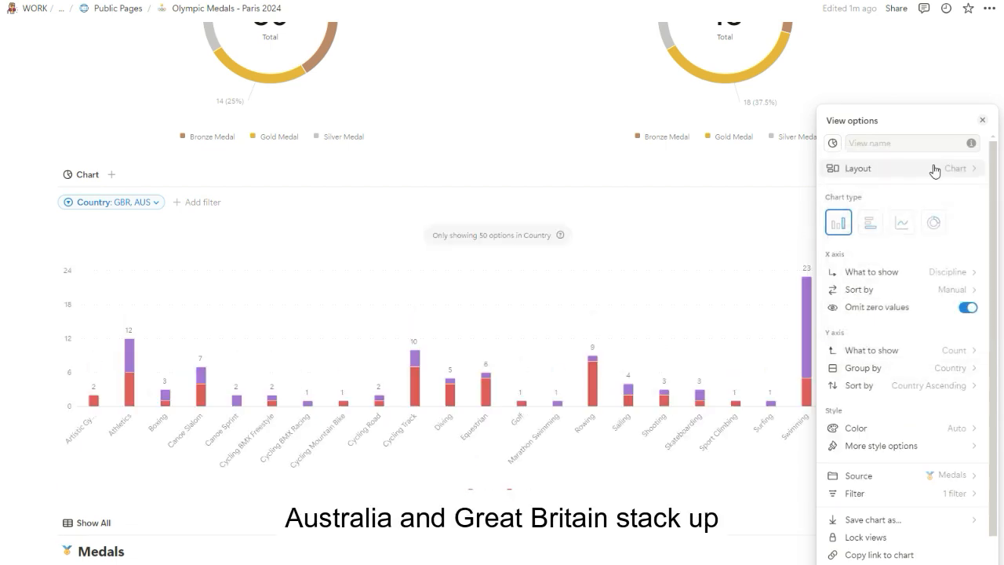
{"action": "left_click", "coordinate": [951, 94]}
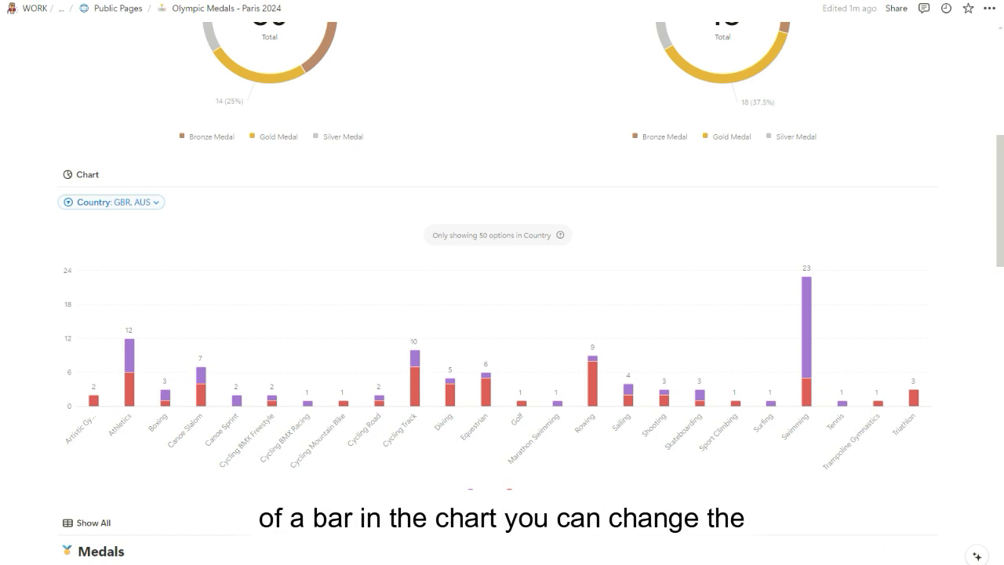
Step: Edit the Country property in the Medals table and change the GBR option's color to blue
{"action": "scroll", "coordinate": [971, 326], "scroll_direction": "down", "scroll_amount": 4}
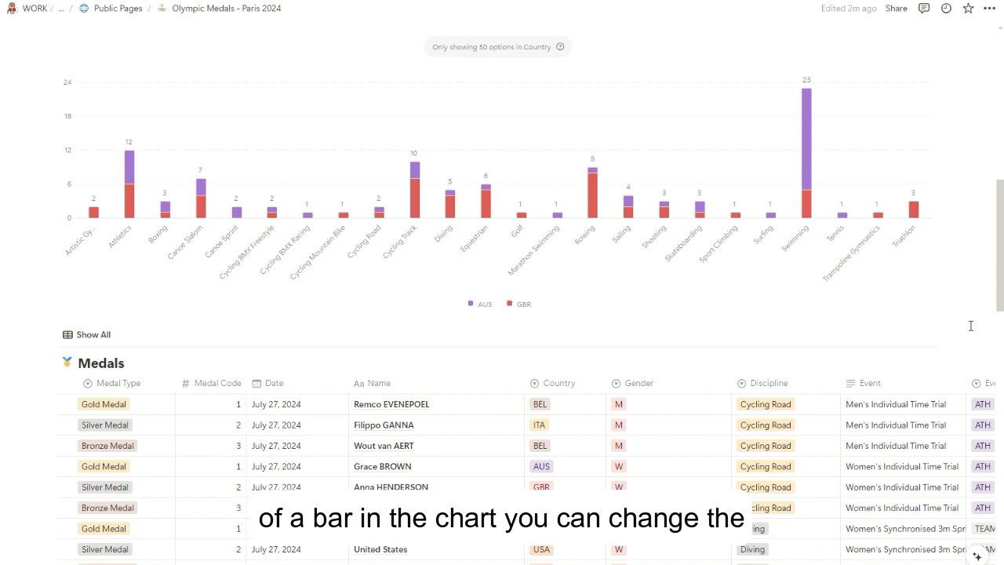
{"action": "scroll", "coordinate": [970, 325], "scroll_direction": "down", "scroll_amount": 2}
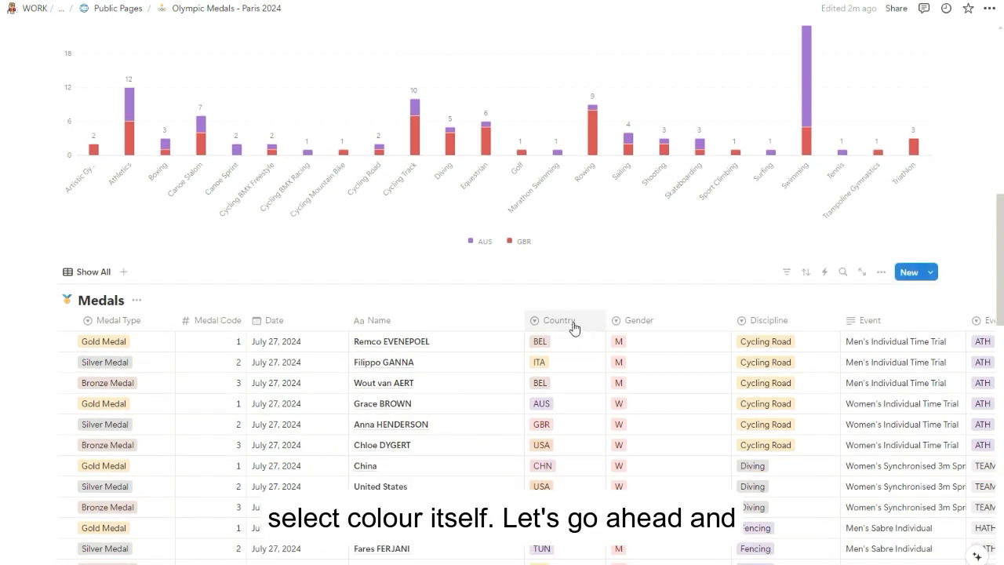
{"action": "left_click", "coordinate": [573, 328]}
{"action": "left_click", "coordinate": [582, 368]}
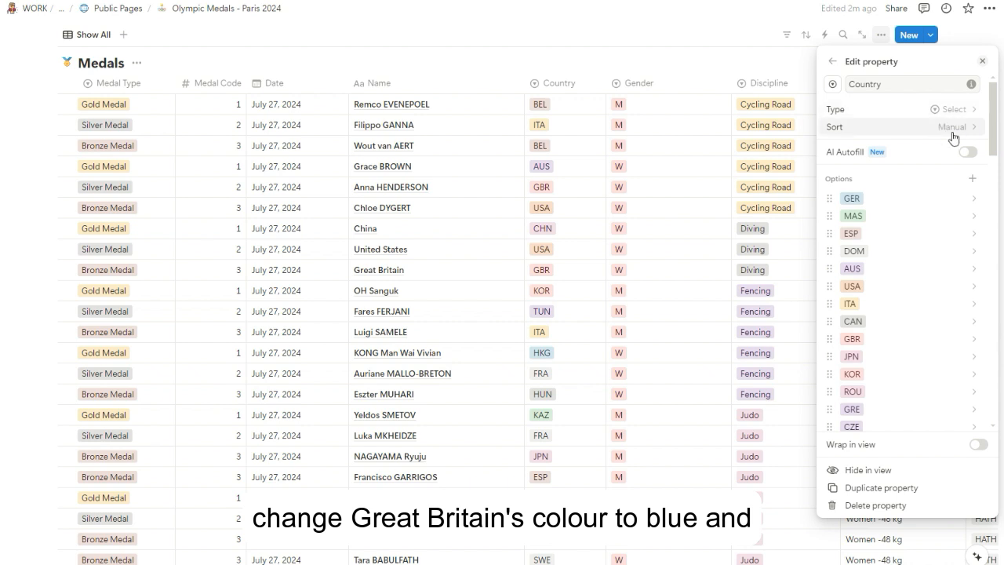
{"action": "scroll", "coordinate": [971, 263], "scroll_direction": "down", "scroll_amount": 1}
{"action": "left_click", "coordinate": [977, 278]}
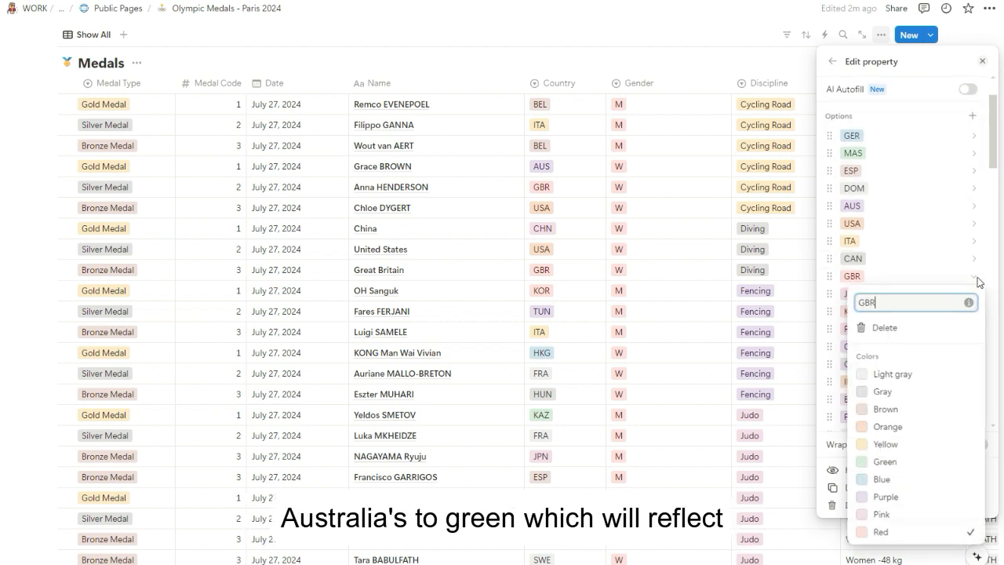
{"action": "left_click", "coordinate": [910, 480]}
Step: Change the AUS option's color to green in the Country property, close the property editor and return to the bar chart
{"action": "left_click", "coordinate": [973, 212]}
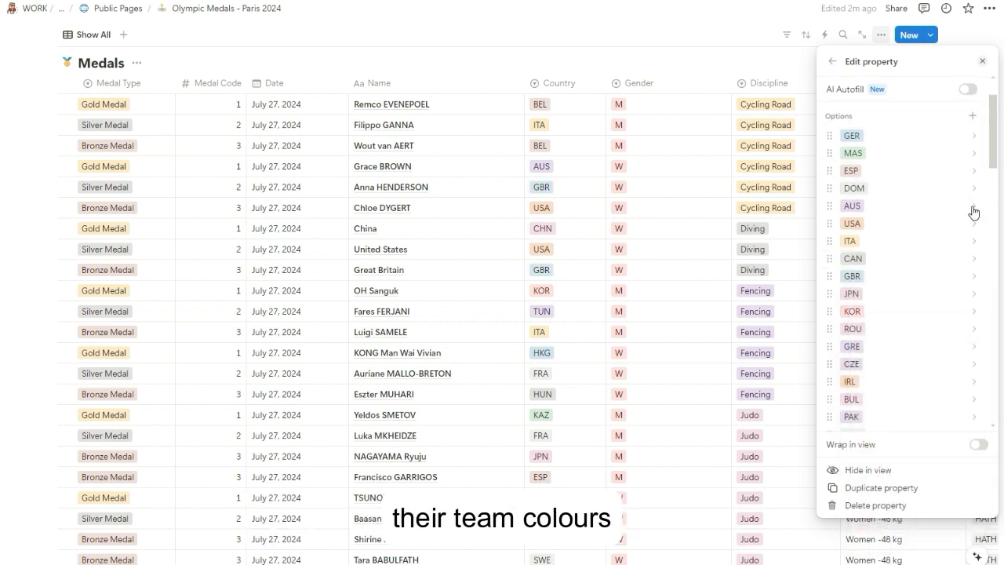
{"action": "left_click", "coordinate": [973, 212]}
{"action": "left_click", "coordinate": [910, 393]}
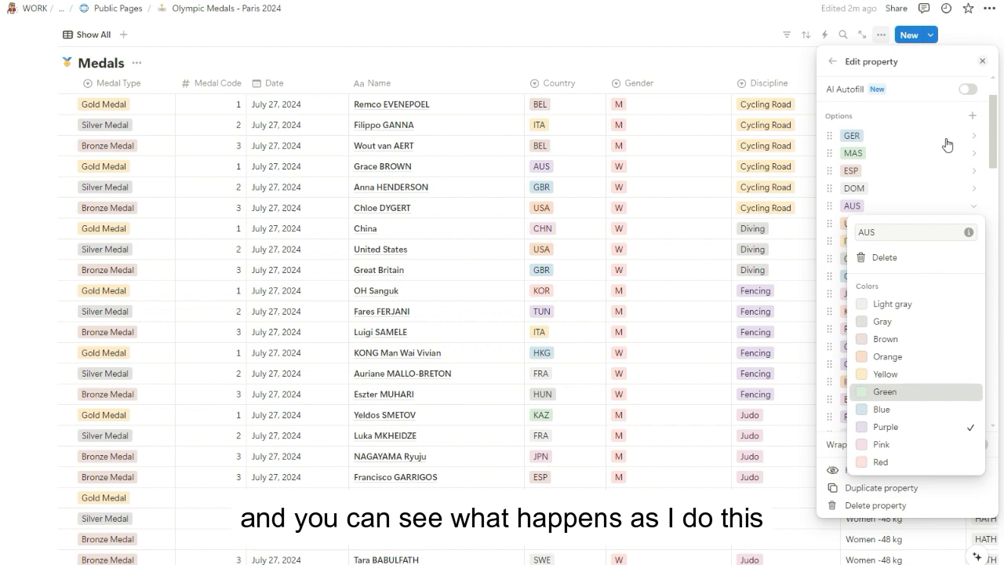
{"action": "left_click", "coordinate": [970, 34]}
{"action": "scroll", "coordinate": [966, 34], "scroll_direction": "up", "scroll_amount": 4}
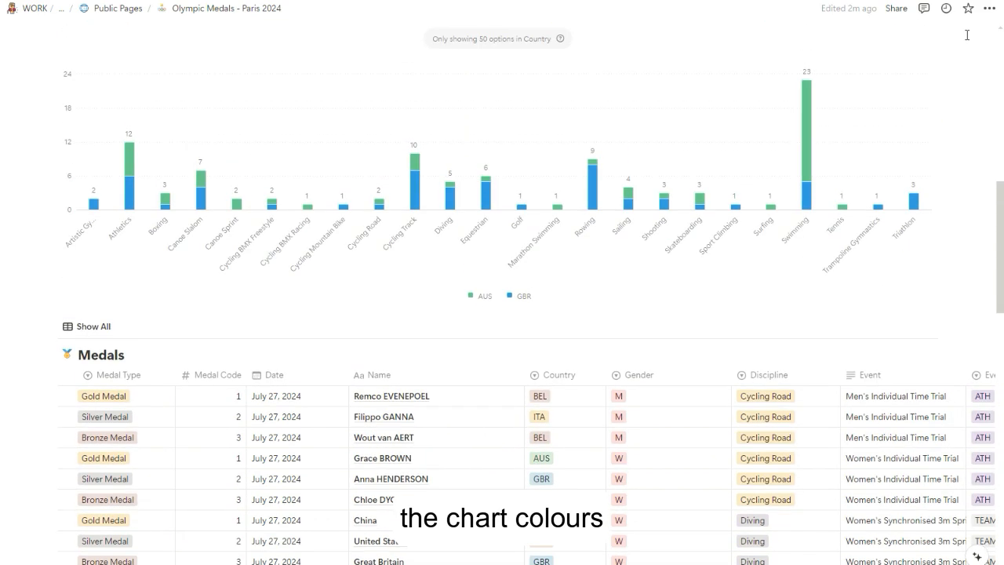
{"action": "scroll", "coordinate": [967, 35], "scroll_direction": "up", "scroll_amount": 3}
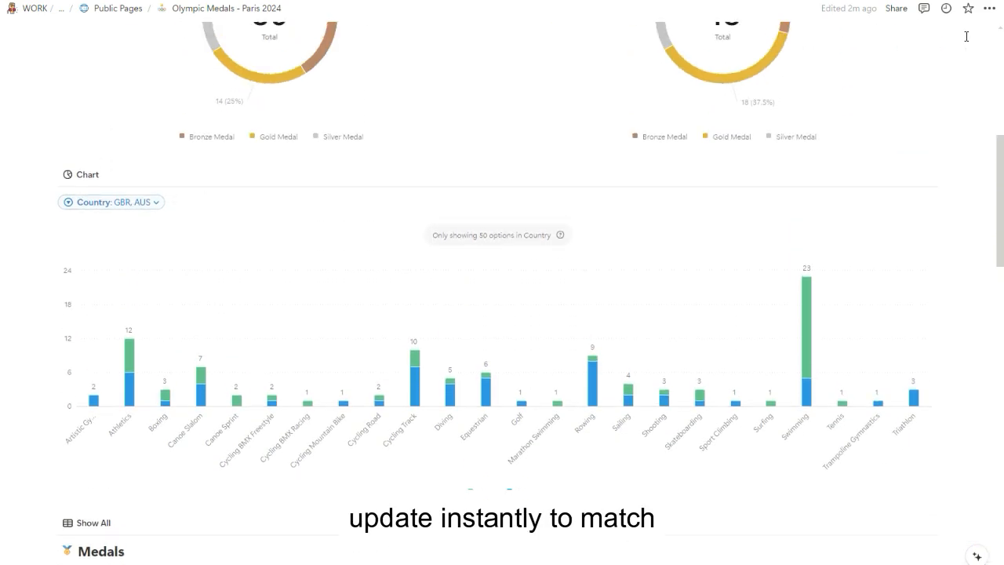
Step: Try the Large height in the bar chart's style options, and set the height back to Medium
{"action": "scroll", "coordinate": [966, 37], "scroll_direction": "up", "scroll_amount": 1}
{"action": "scroll", "coordinate": [966, 37], "scroll_direction": "down", "scroll_amount": 1}
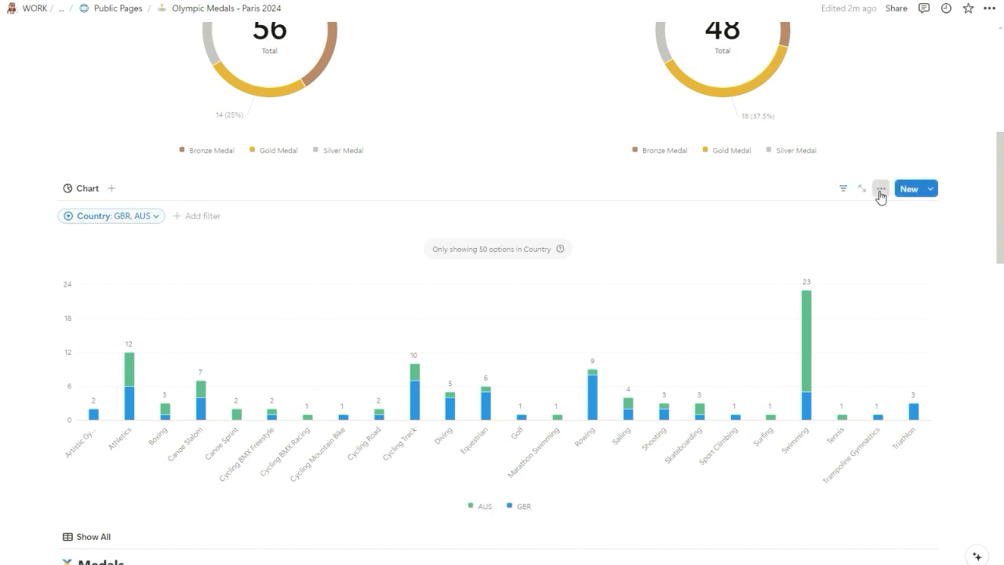
{"action": "left_click", "coordinate": [881, 195]}
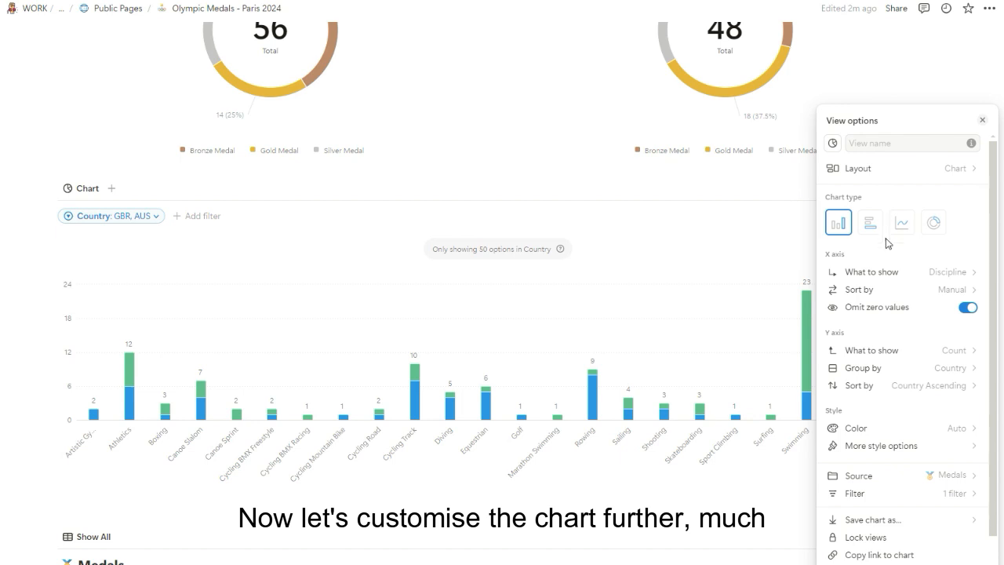
{"action": "left_click", "coordinate": [892, 446]}
{"action": "left_click", "coordinate": [894, 466]}
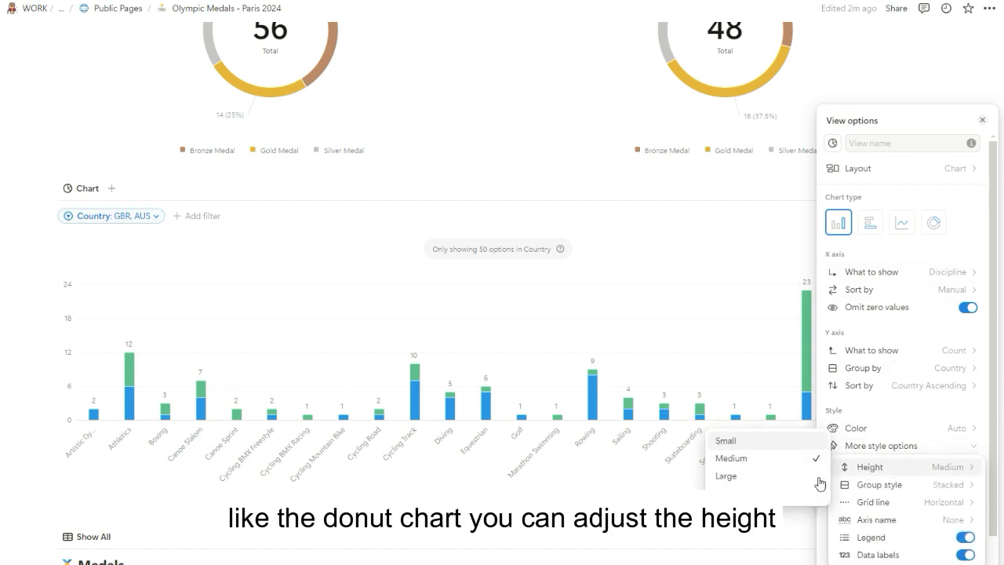
{"action": "left_click", "coordinate": [725, 476]}
{"action": "left_click", "coordinate": [856, 469]}
{"action": "left_click", "coordinate": [782, 467]}
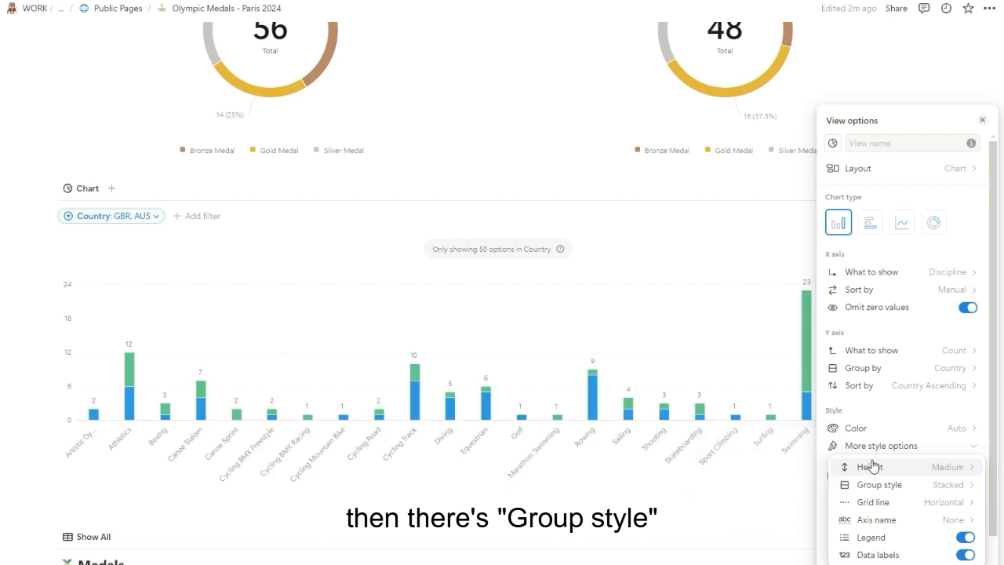
Step: Try the Percent and Not stacked group styles on the bar chart, and return it to Stacked
{"action": "left_click", "coordinate": [920, 487]}
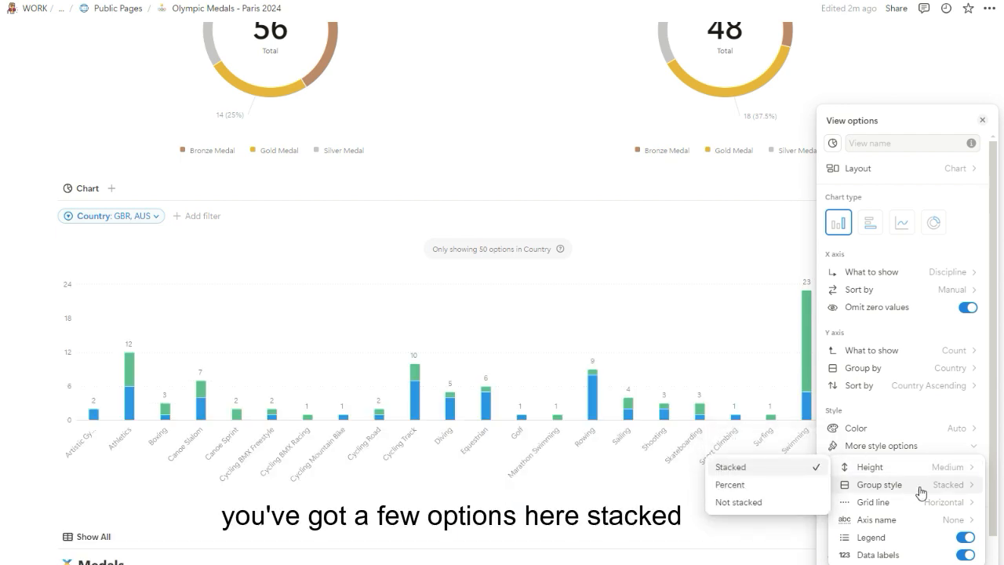
{"action": "left_click", "coordinate": [808, 485]}
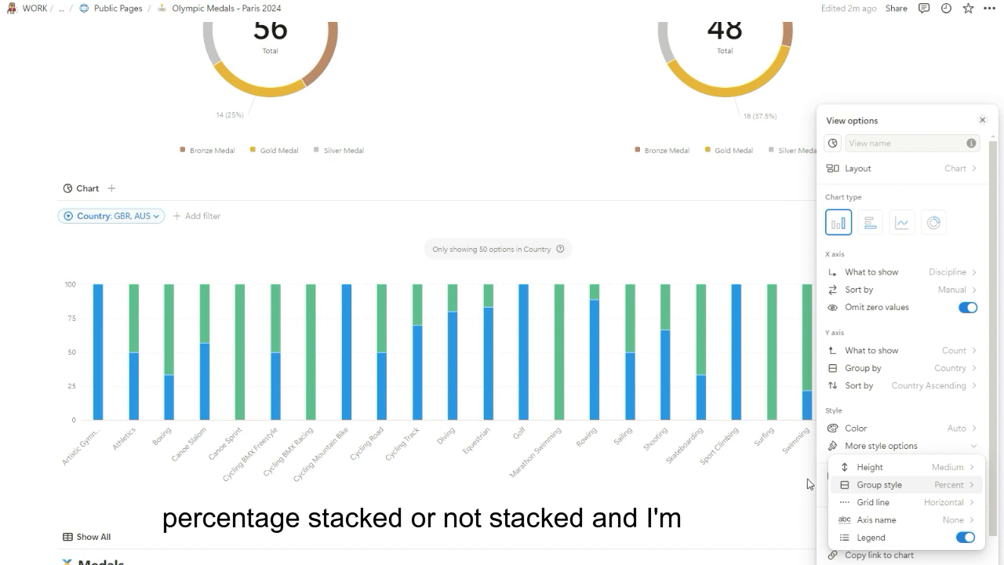
{"action": "left_click", "coordinate": [894, 487]}
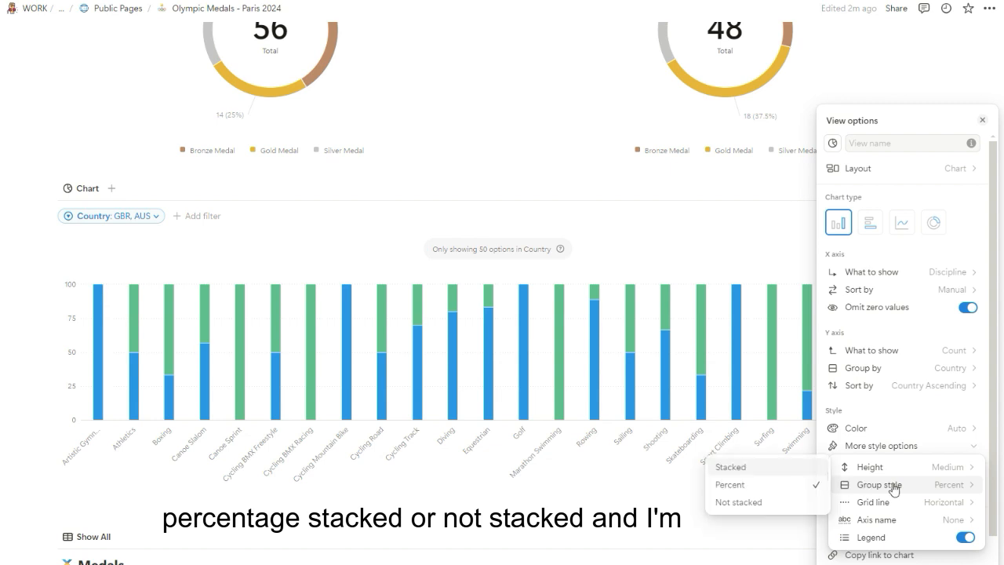
{"action": "left_click", "coordinate": [810, 502]}
{"action": "left_click", "coordinate": [863, 485]}
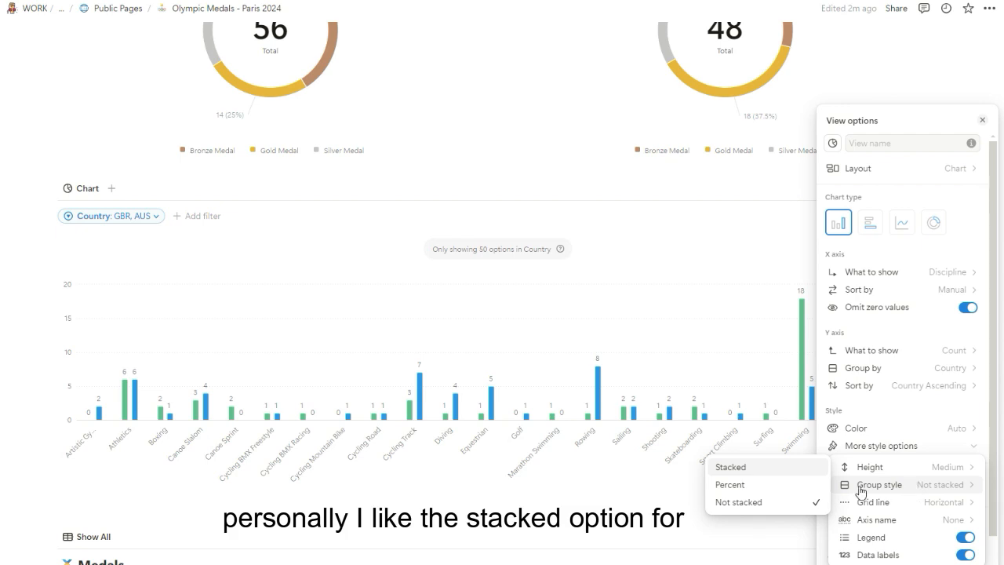
{"action": "left_click", "coordinate": [788, 469]}
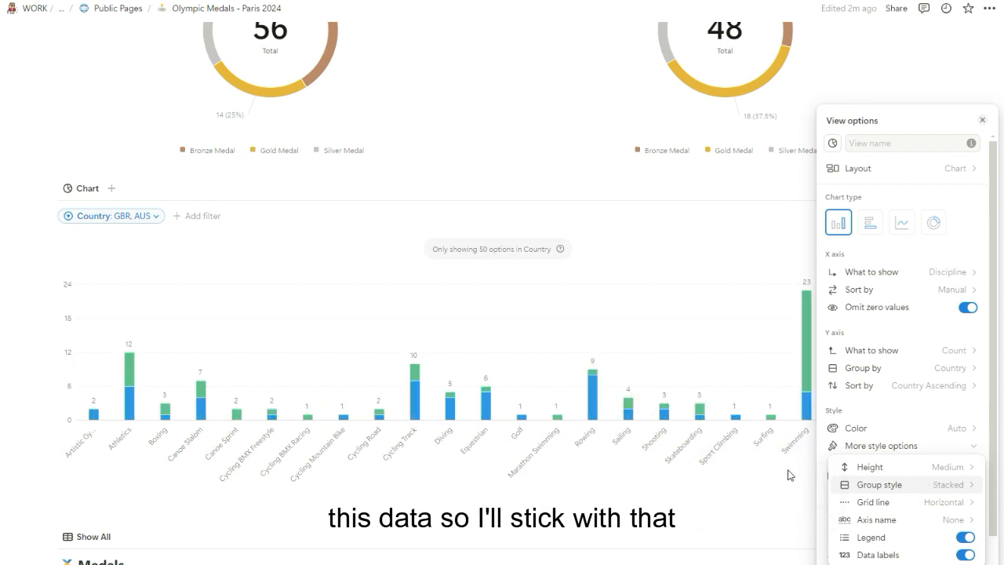
Step: Try grid lines in both directions on the bar chart, and set them back to Horizontal
{"action": "left_click", "coordinate": [926, 470]}
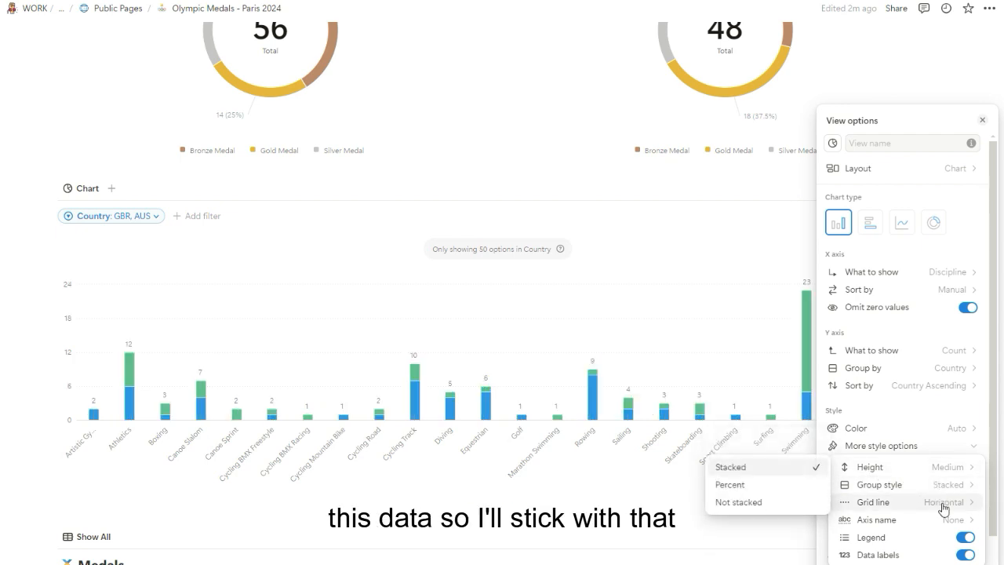
{"action": "mouse_move", "coordinate": [941, 506]}
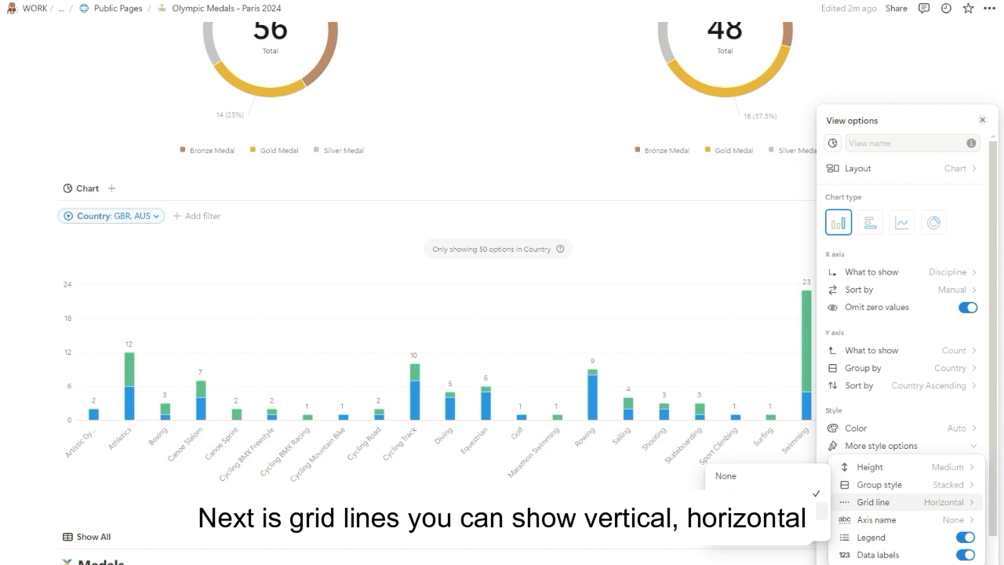
{"action": "left_click", "coordinate": [785, 530]}
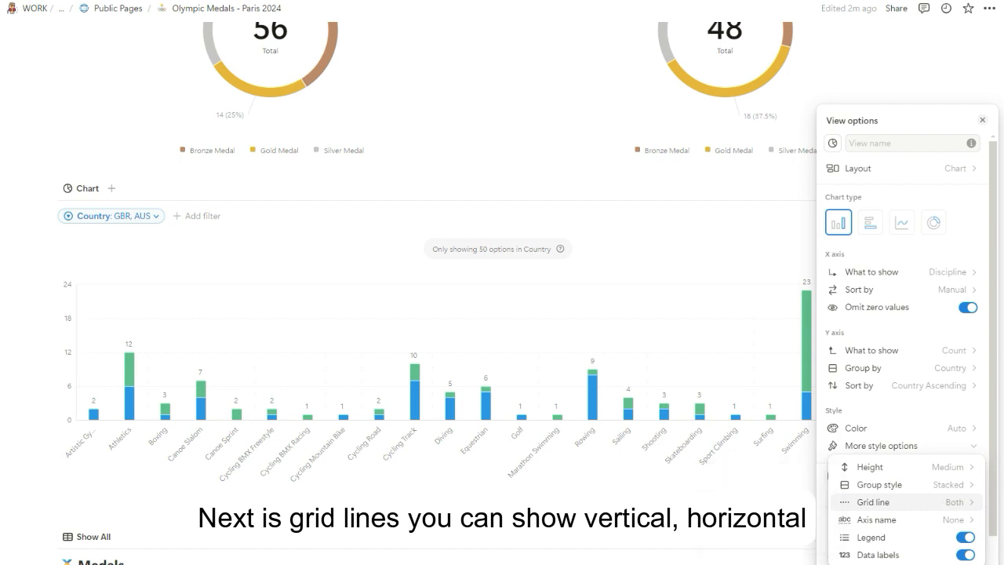
{"action": "mouse_move", "coordinate": [952, 502]}
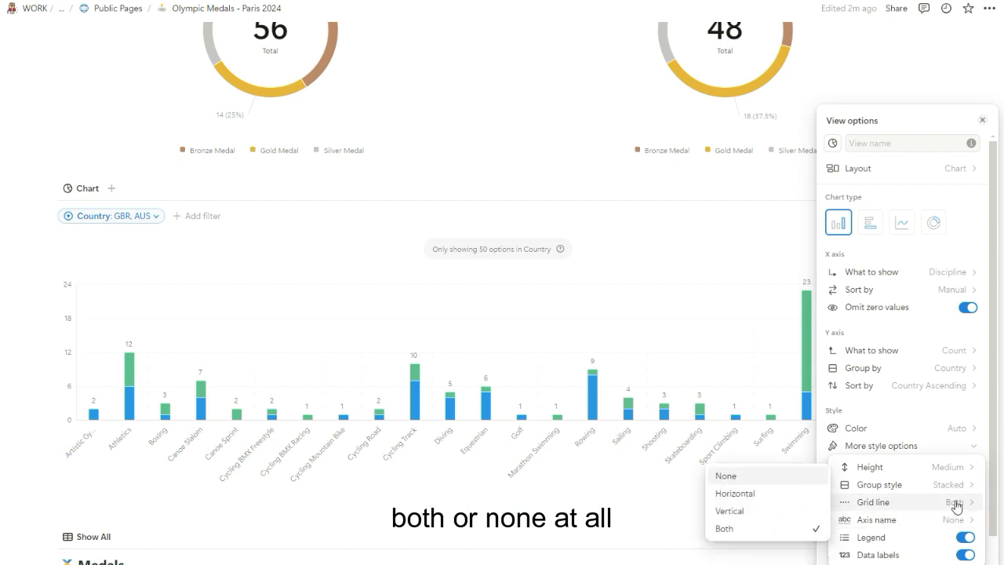
{"action": "left_click", "coordinate": [763, 495]}
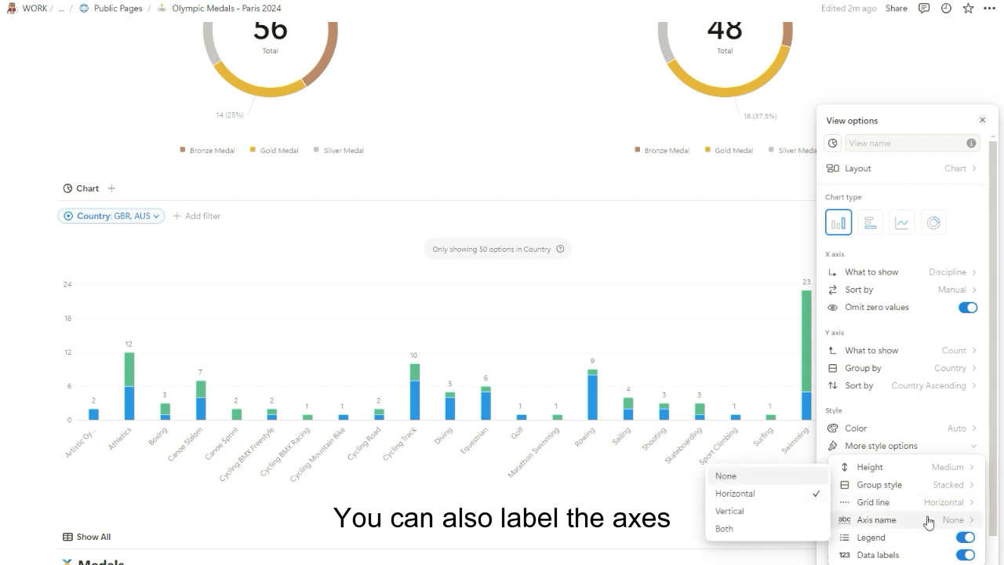
Step: Show the axis name on the bar chart's X axis only, and toggle the legend off and back on
{"action": "mouse_move", "coordinate": [947, 526]}
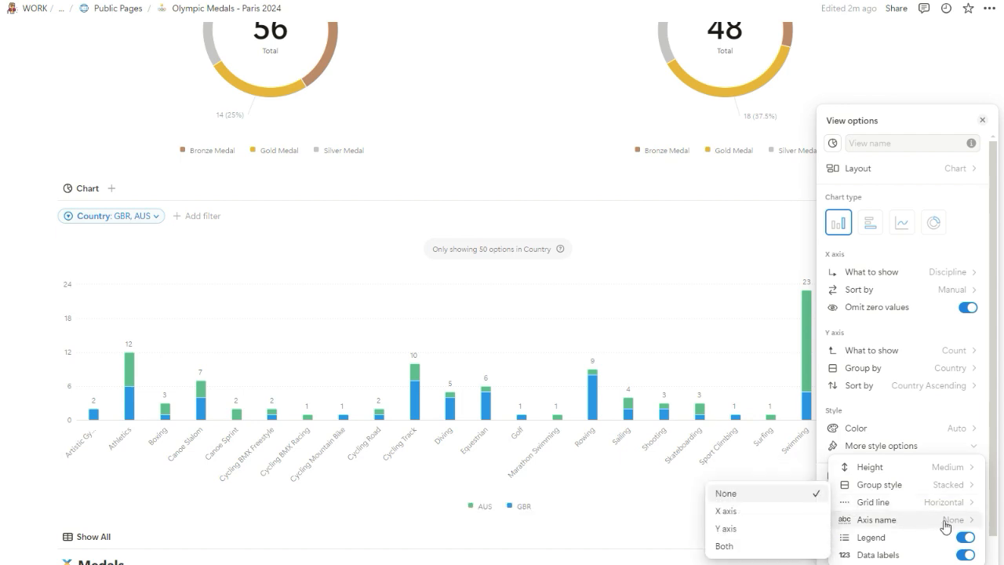
{"action": "left_click", "coordinate": [790, 523]}
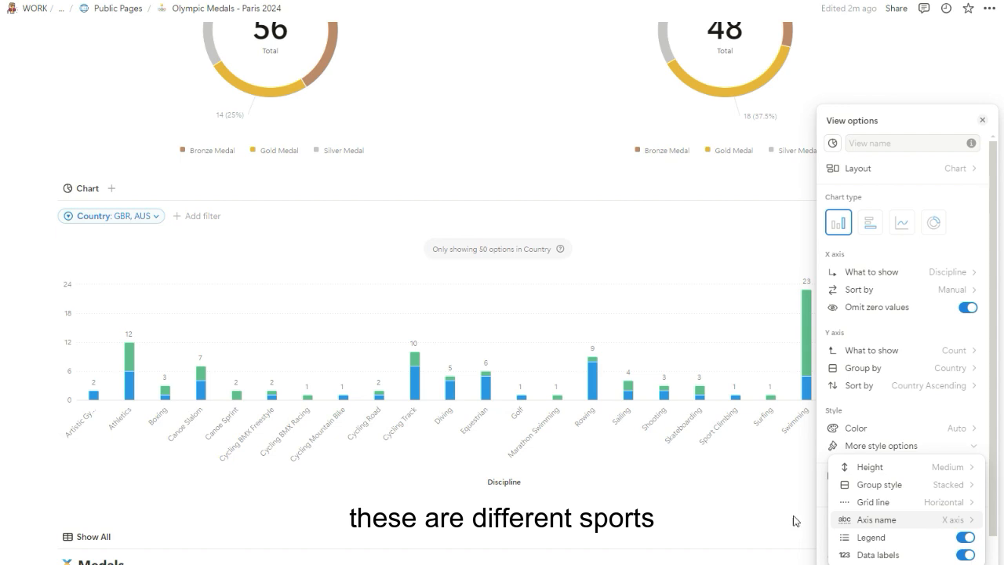
{"action": "left_click", "coordinate": [965, 538]}
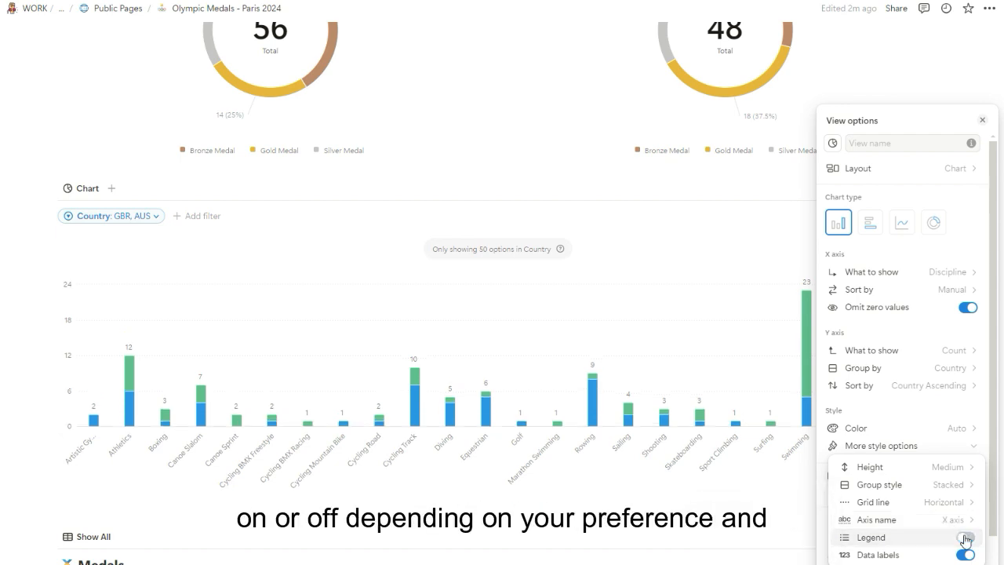
{"action": "left_click", "coordinate": [965, 538]}
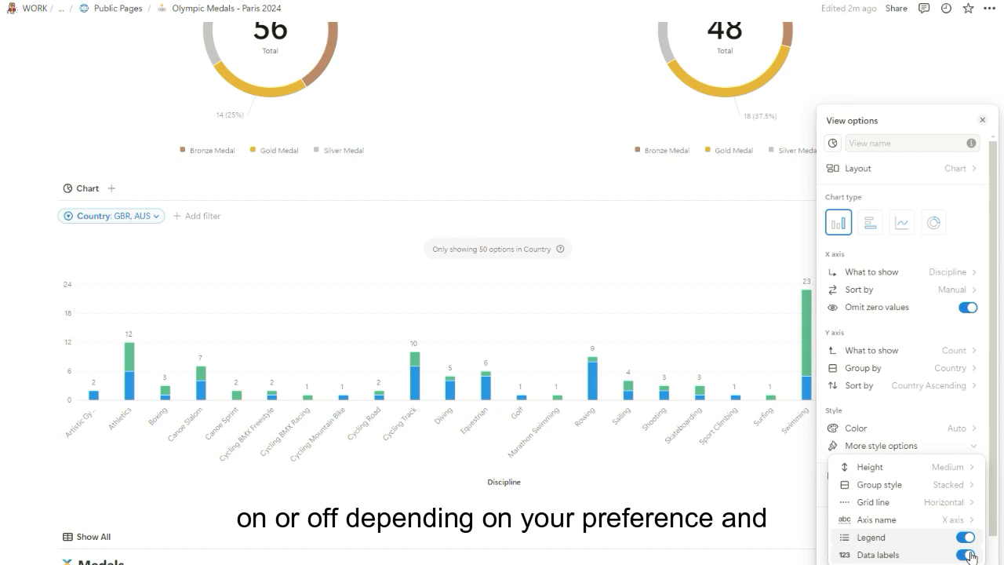
Step: Turn off the bar chart's data labels and close the view options
{"action": "left_click", "coordinate": [970, 555]}
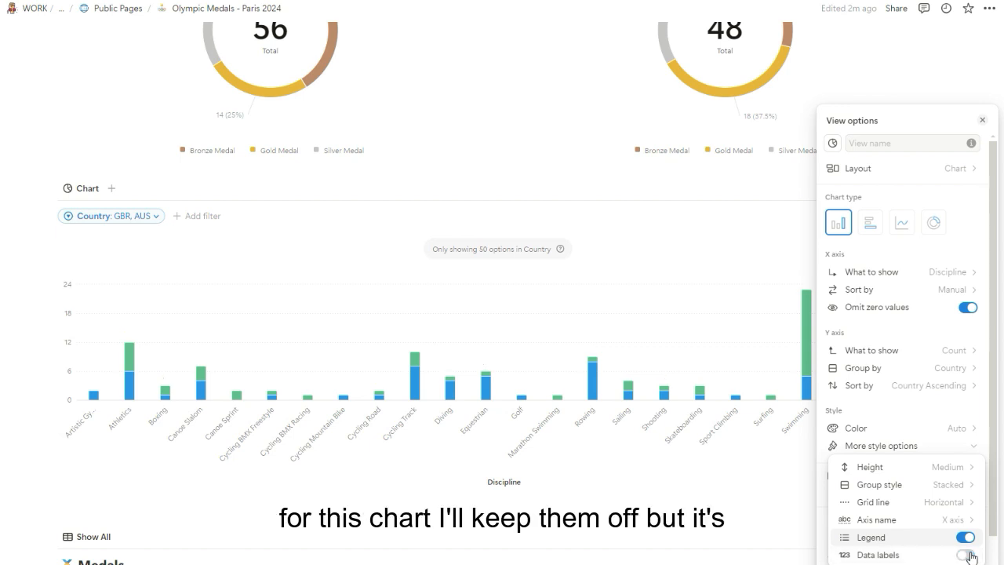
{"action": "left_click", "coordinate": [861, 93]}
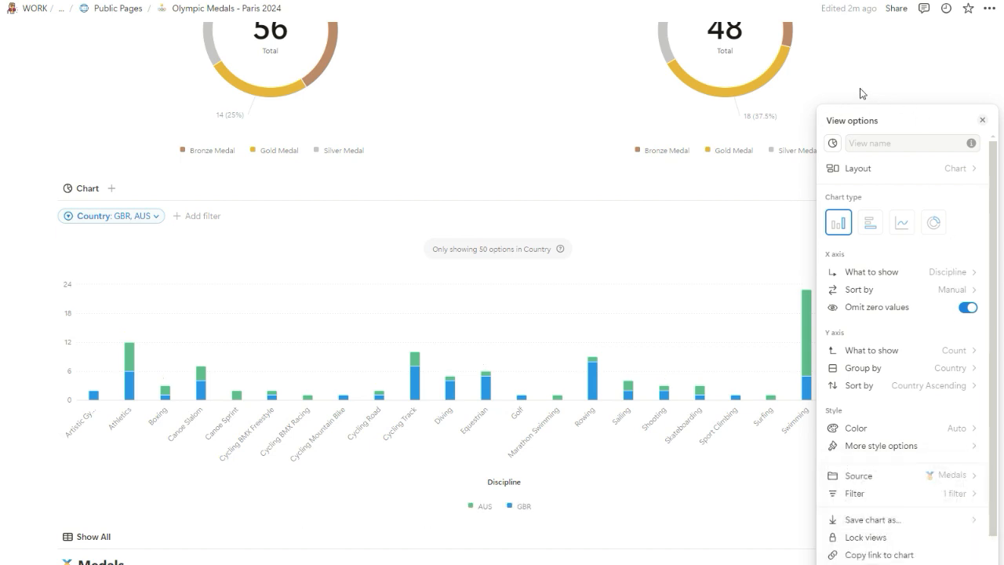
{"action": "left_click", "coordinate": [982, 122]}
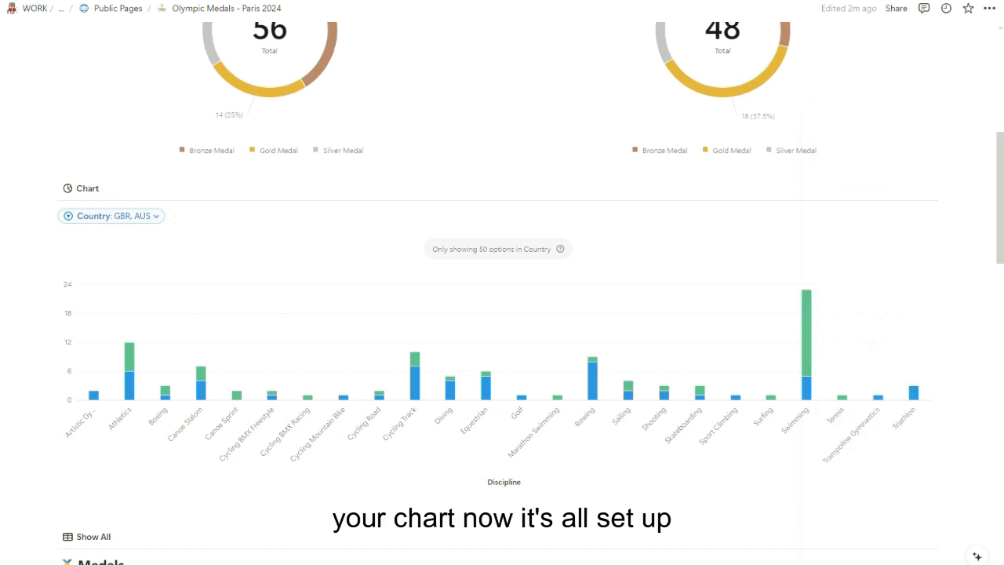
Step: Examine Australia's share of each discipline by highlighting the AUS series from the bar chart's legend
{"action": "mouse_move", "coordinate": [799, 324]}
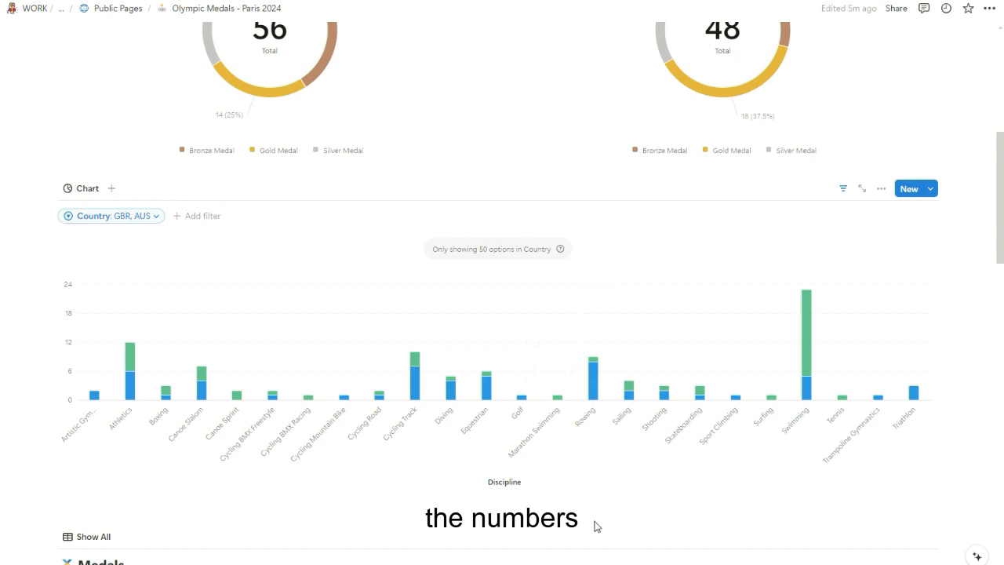
{"action": "left_click", "coordinate": [472, 507]}
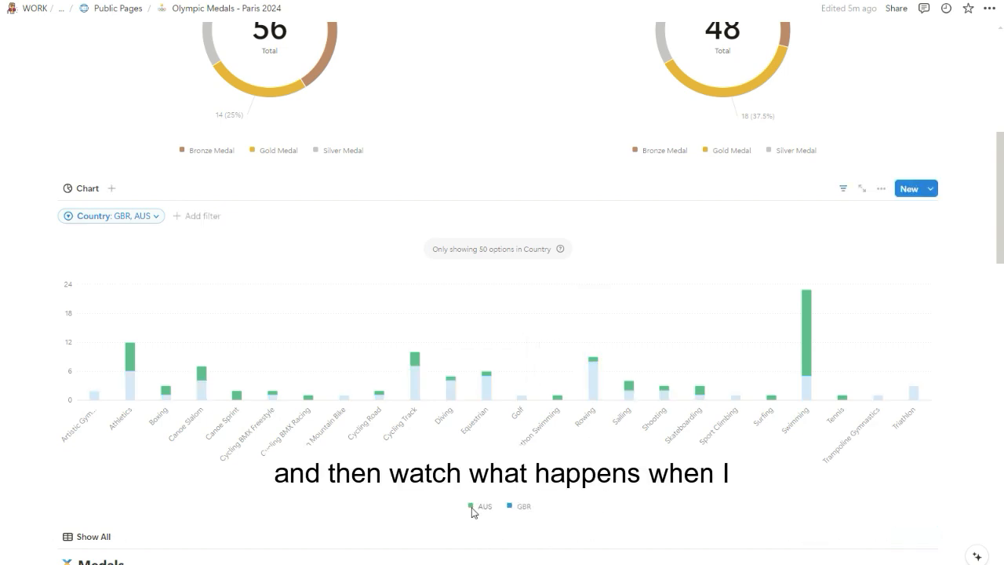
{"action": "left_click", "coordinate": [471, 506]}
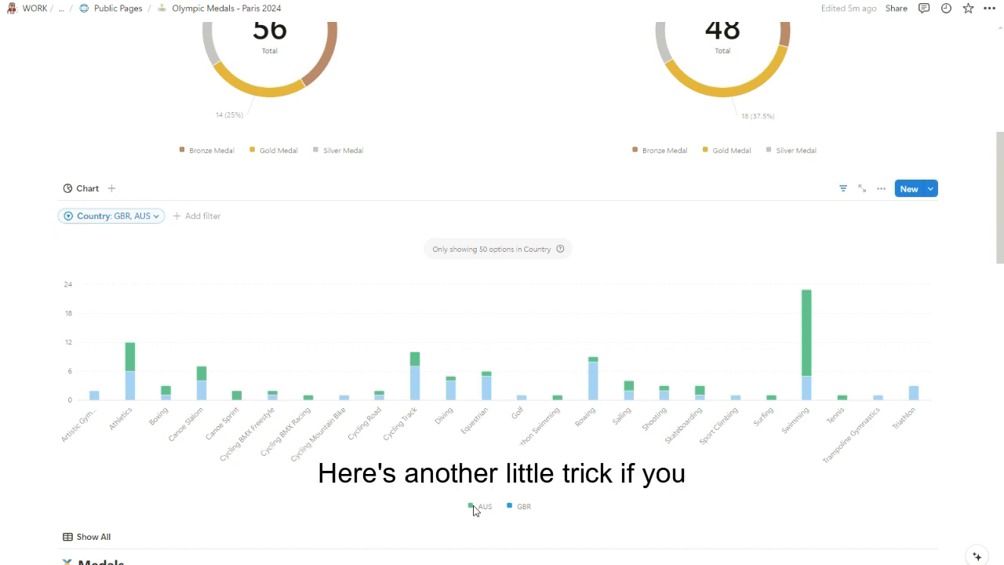
Step: Isolate each country's medals in the bar chart by hiding AUS, restoring it, and hiding GBR
{"action": "left_click", "coordinate": [473, 506]}
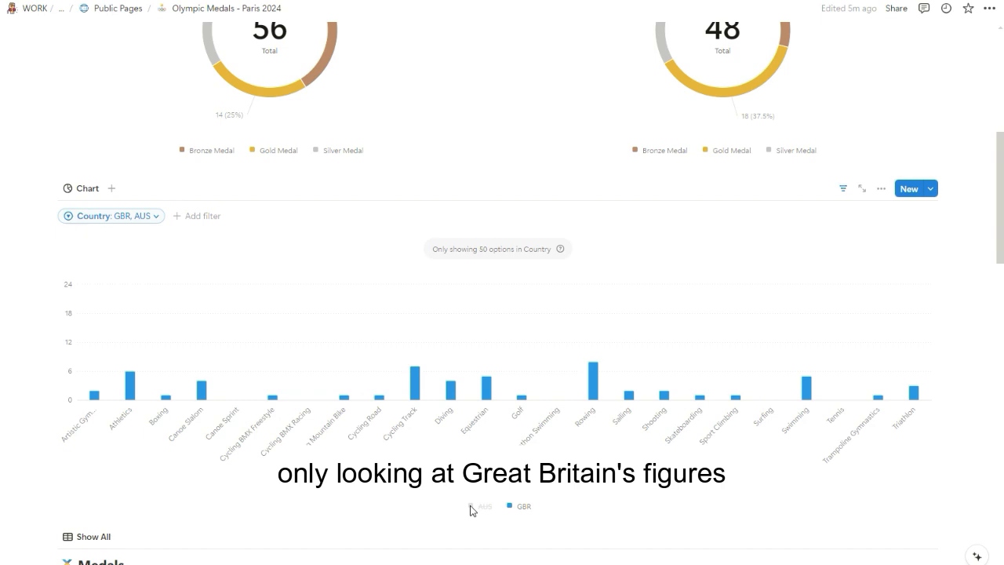
{"action": "left_click", "coordinate": [473, 507]}
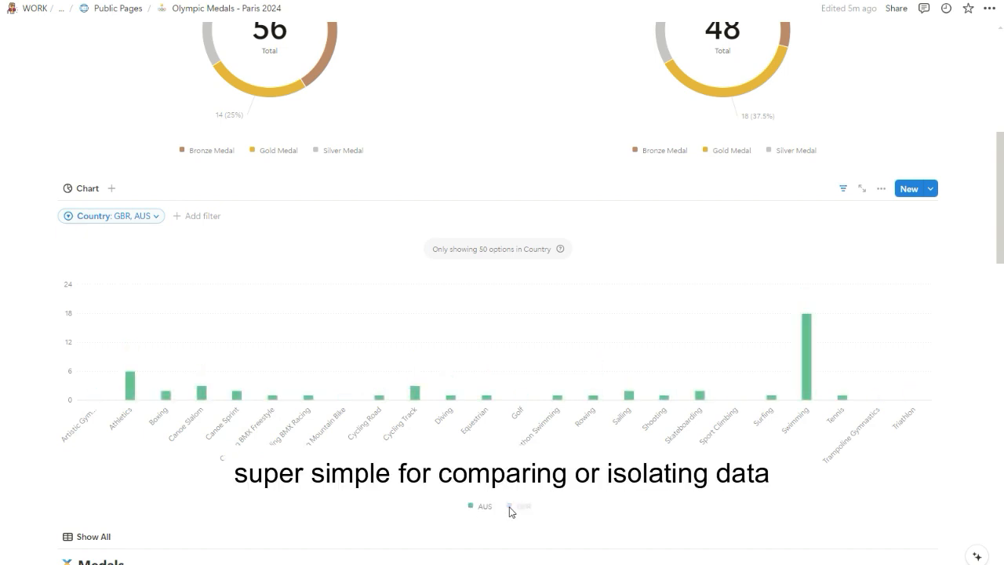
{"action": "left_click", "coordinate": [509, 510]}
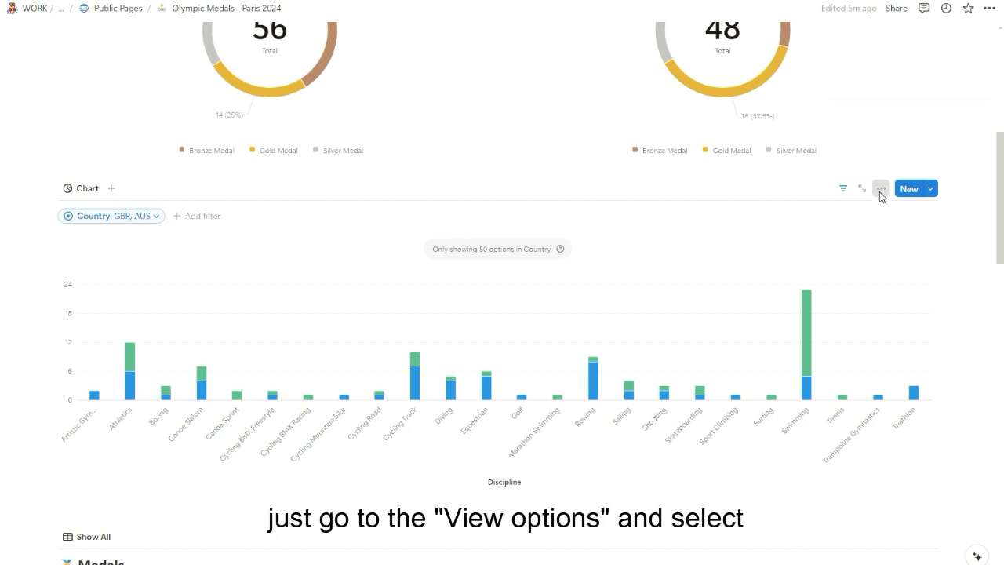
Step: Try the discipline chart as a horizontal bar chart, and switch it back to a vertical bar chart
{"action": "left_click", "coordinate": [881, 189]}
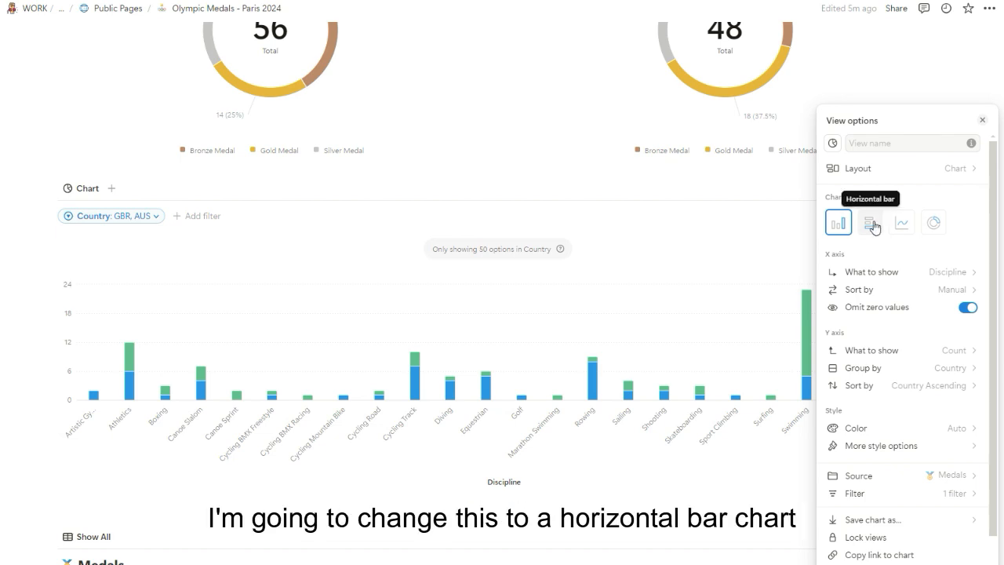
{"action": "left_click", "coordinate": [873, 224]}
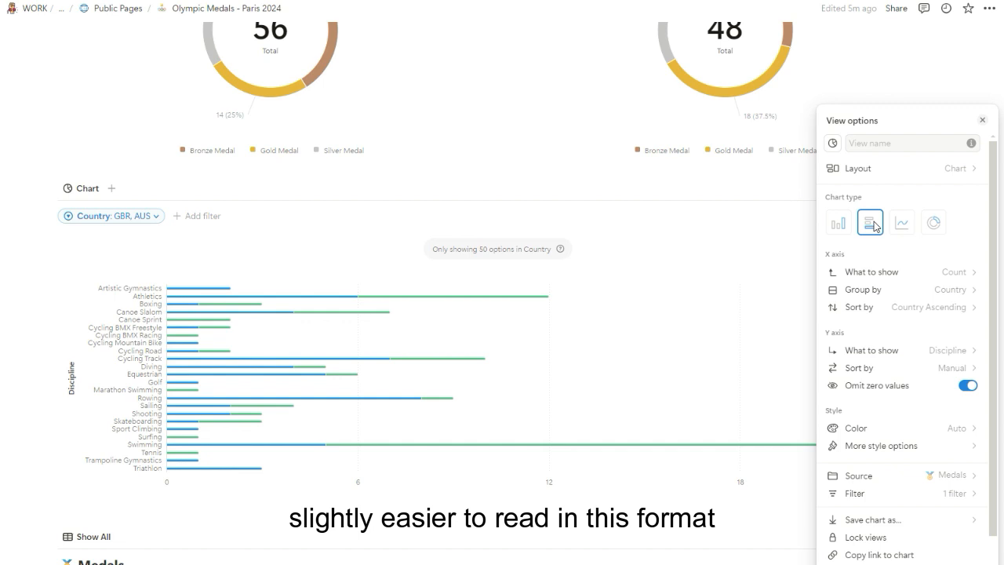
{"action": "left_click", "coordinate": [934, 70]}
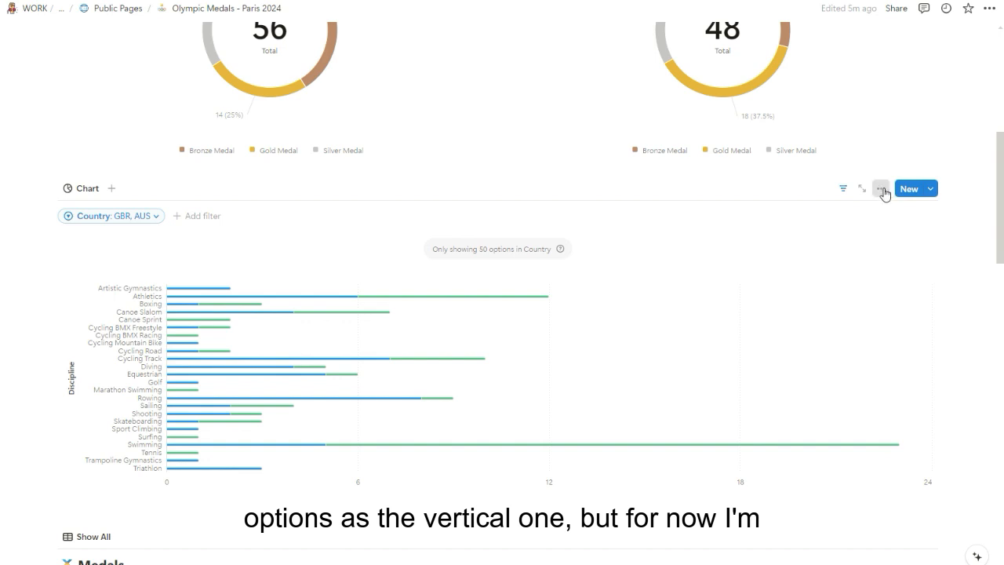
{"action": "left_click", "coordinate": [882, 189]}
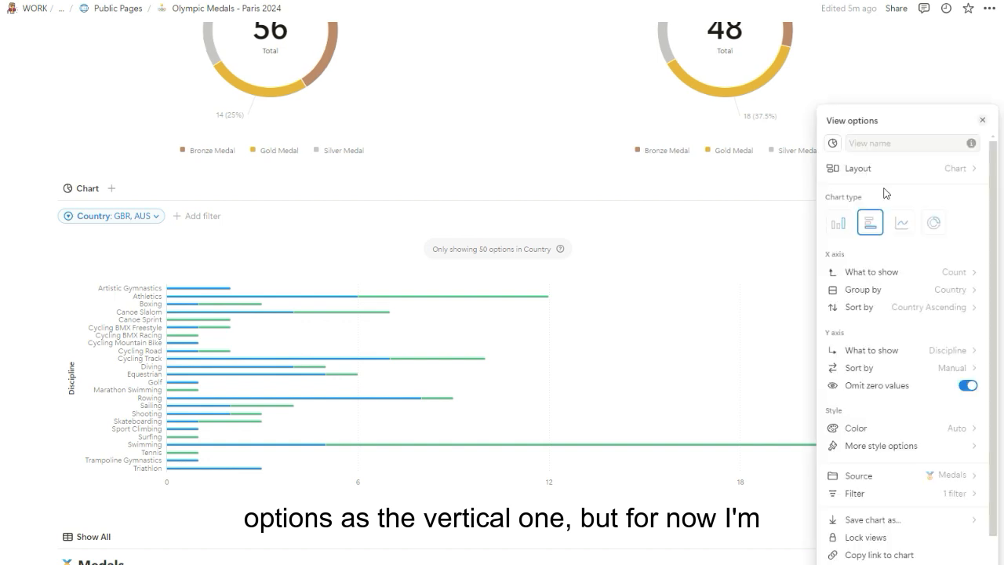
{"action": "left_click", "coordinate": [836, 223]}
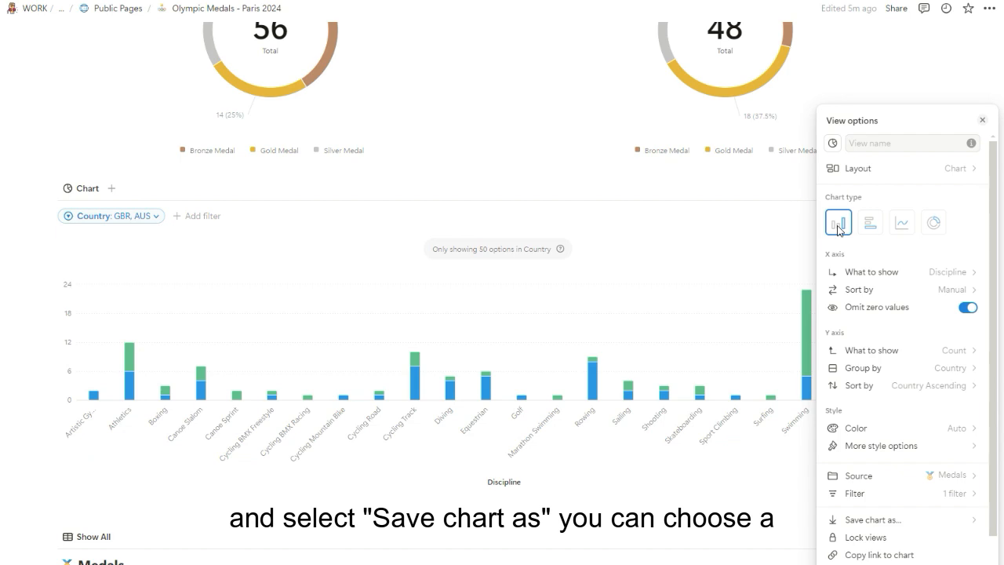
Step: Try several background colours for exporting the bar chart, choose grey, and download it as a PNG
{"action": "left_click", "coordinate": [901, 524]}
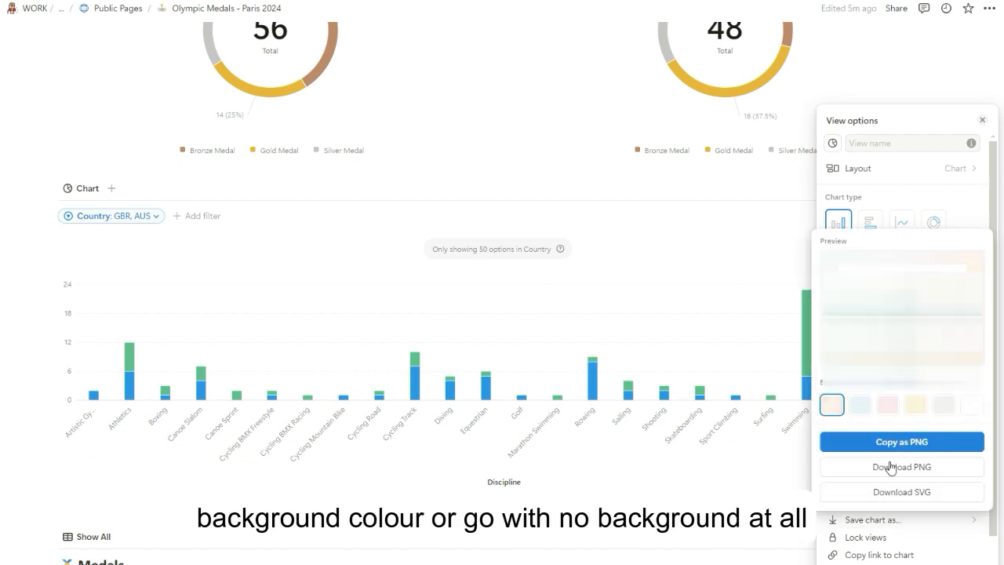
{"action": "left_click", "coordinate": [861, 404]}
{"action": "left_click", "coordinate": [890, 404]}
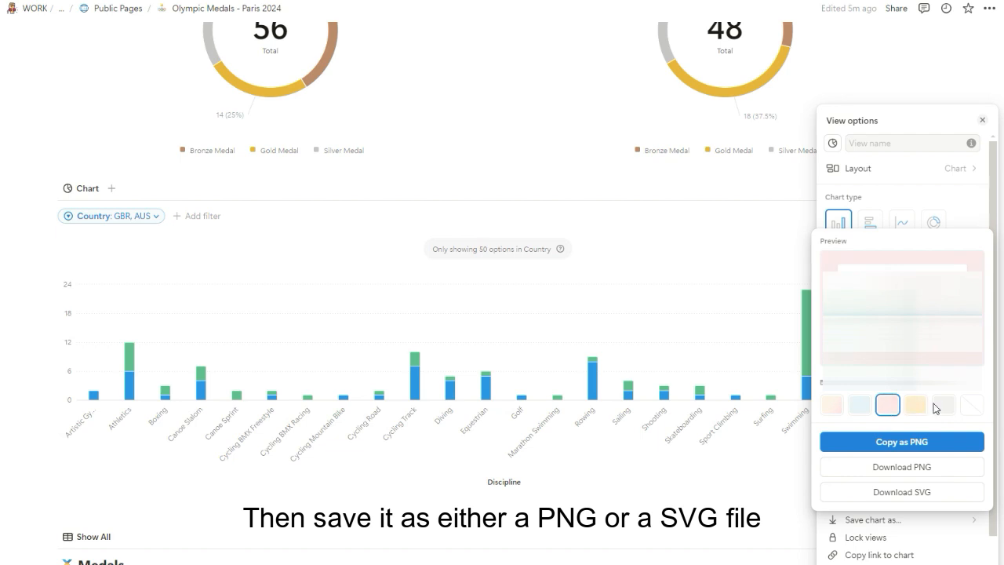
{"action": "left_click", "coordinate": [943, 405]}
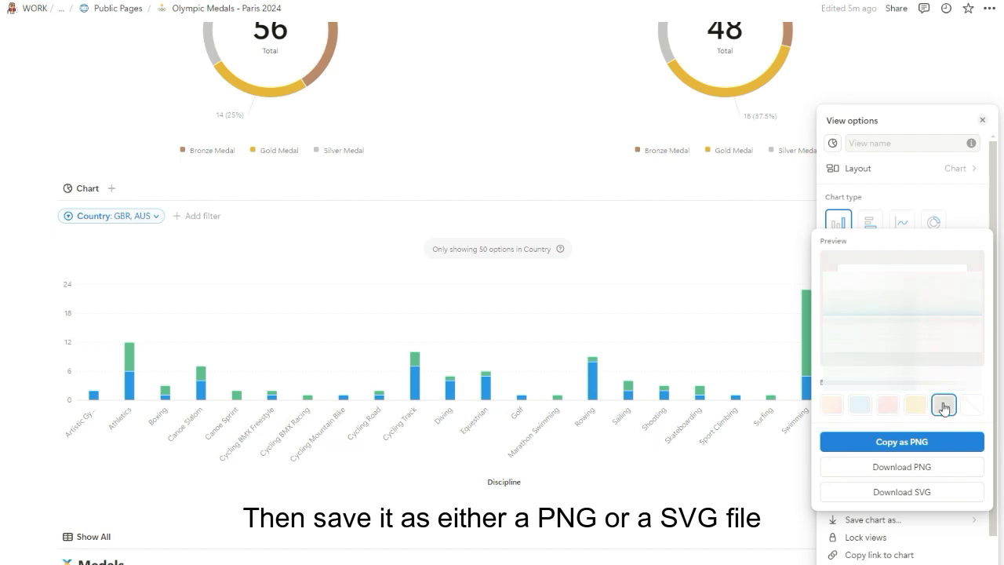
{"action": "left_click", "coordinate": [932, 474]}
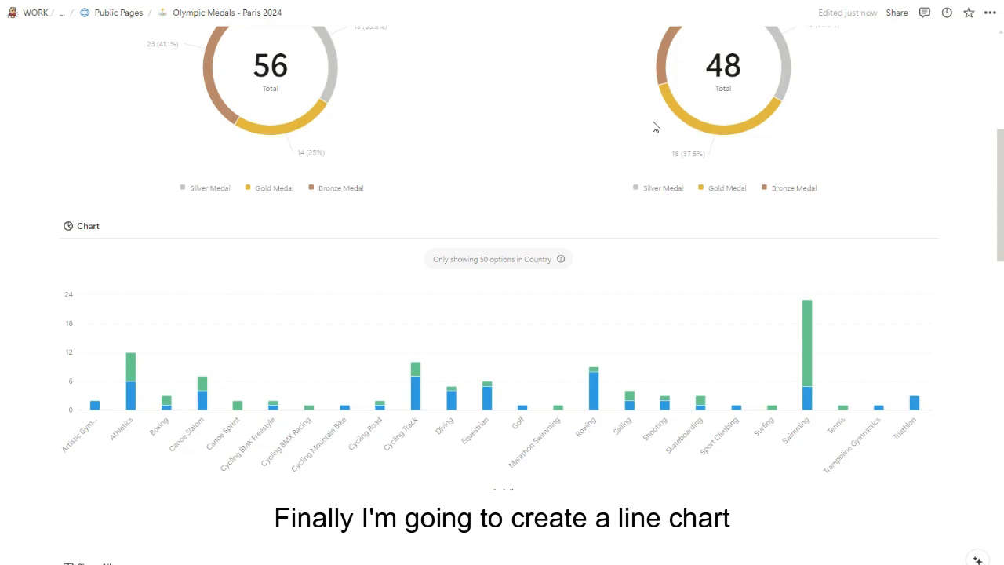
Step: Insert a line chart between the bar chart and the Medals table, linked to the existing Medals database
{"action": "scroll", "coordinate": [656, 126], "scroll_direction": "down", "scroll_amount": 6}
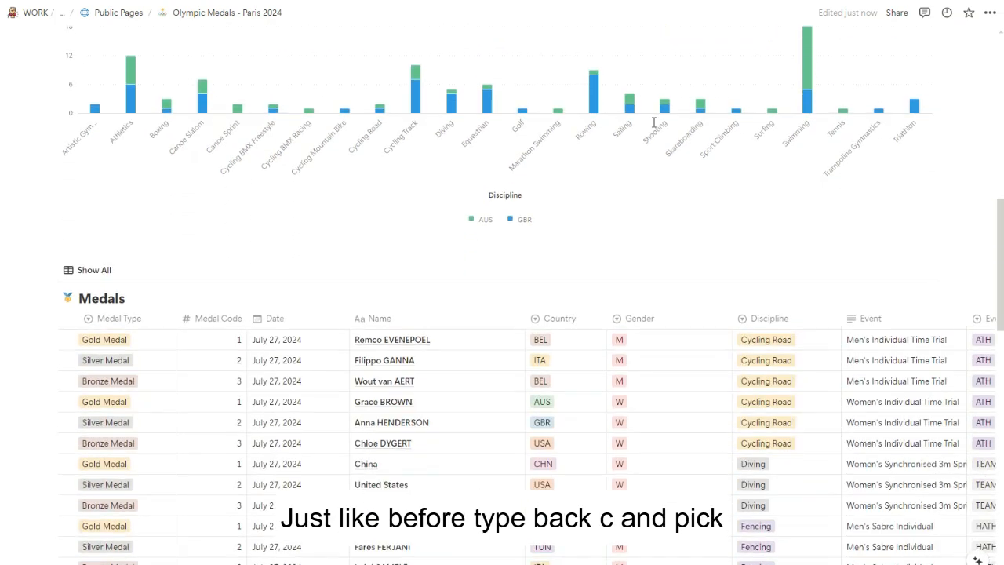
{"action": "left_click", "coordinate": [92, 118]}
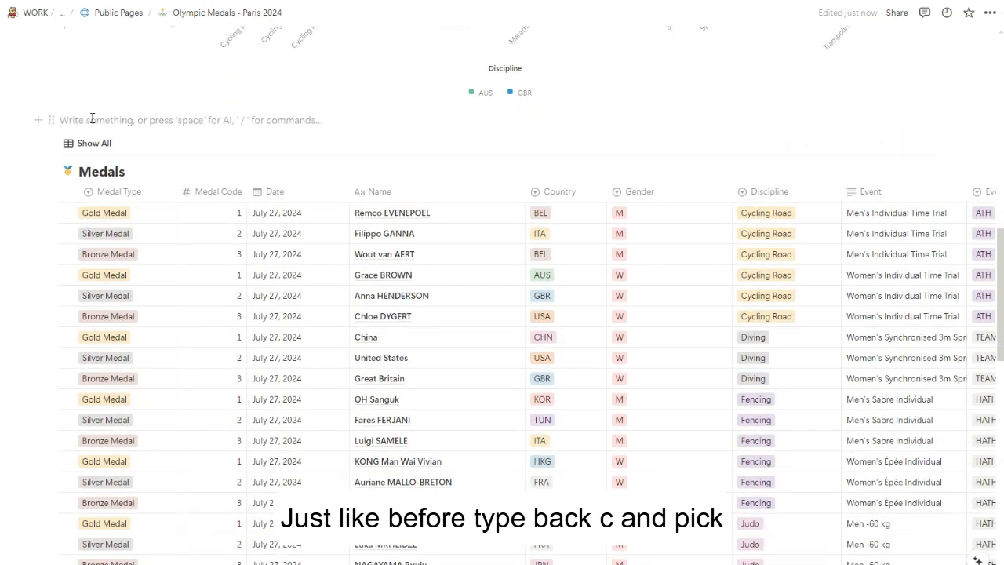
{"action": "type", "text": "/ch"}
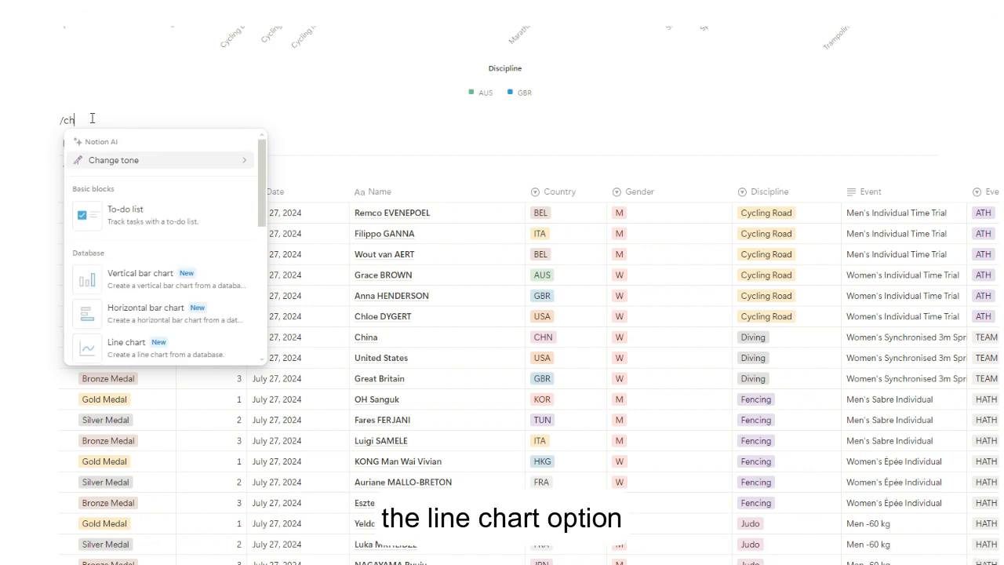
{"action": "left_click", "coordinate": [141, 352]}
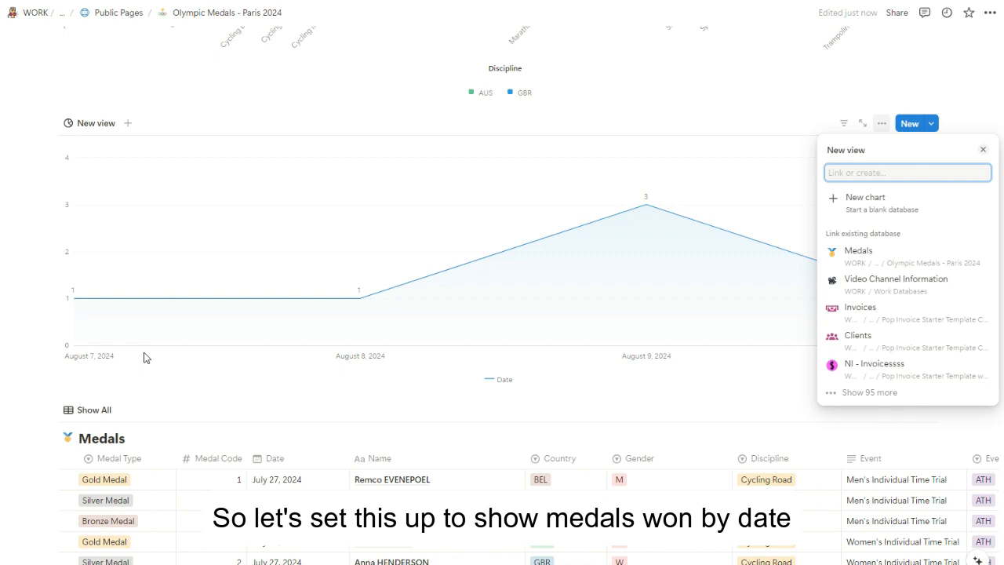
{"action": "left_click", "coordinate": [889, 264]}
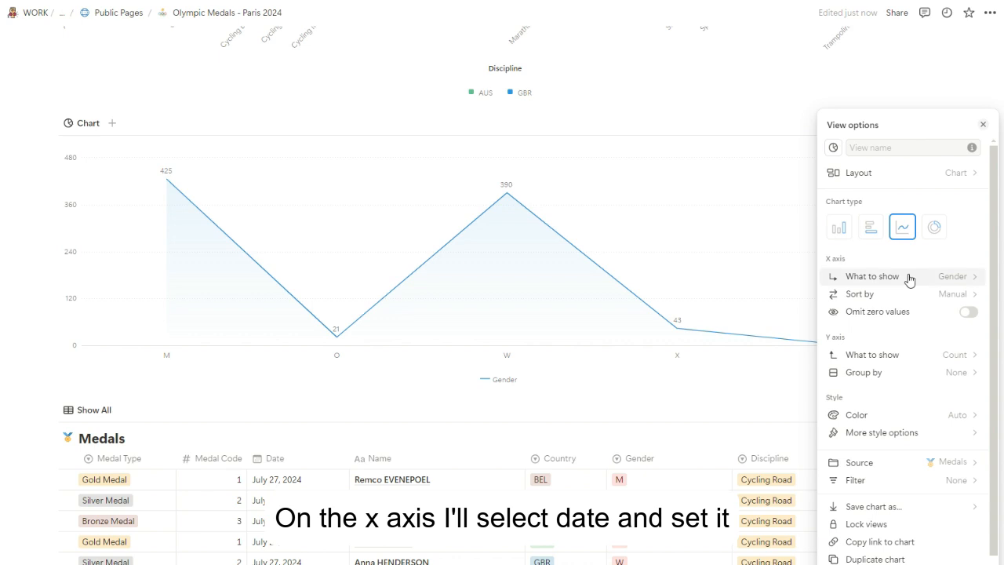
Step: Set the line chart's X axis to show Date by Day, and close the view options
{"action": "left_click", "coordinate": [904, 276]}
{"action": "mouse_move", "coordinate": [904, 345]}
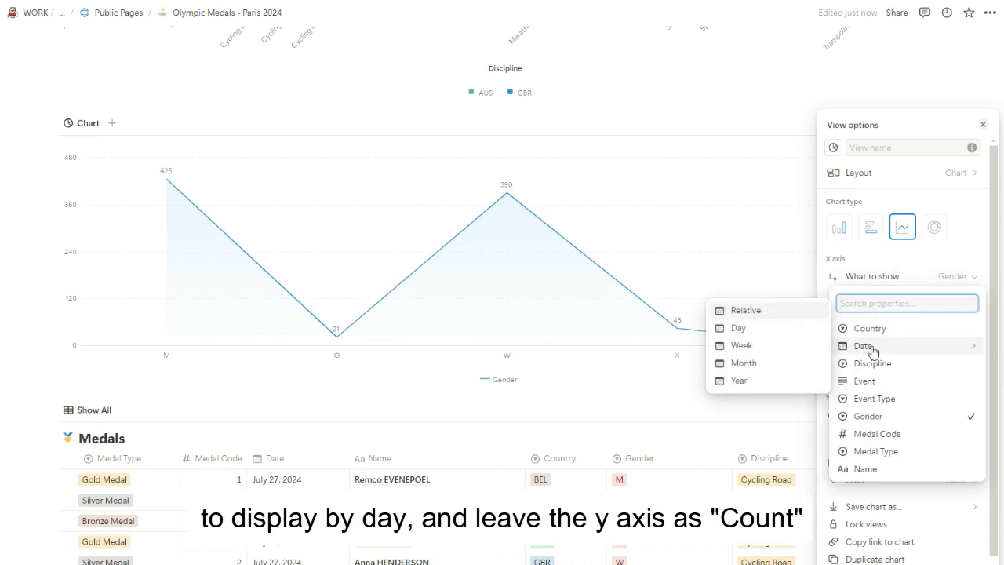
{"action": "left_click", "coordinate": [767, 336]}
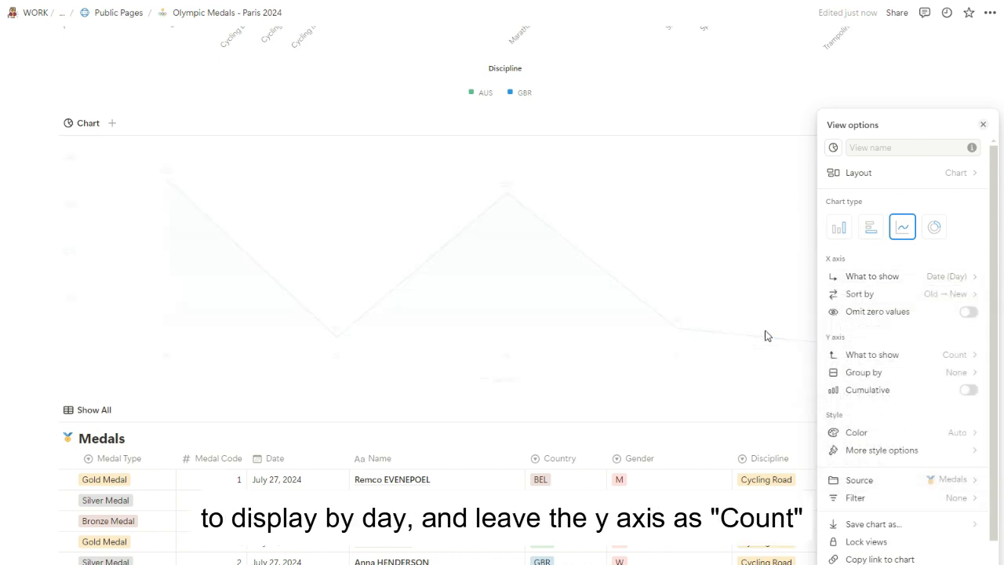
{"action": "left_click", "coordinate": [767, 336]}
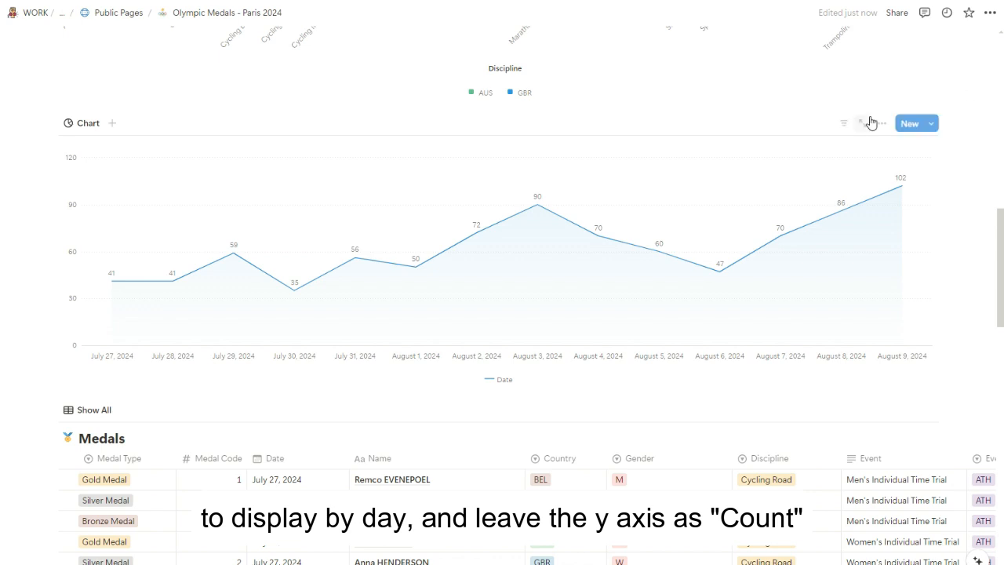
Step: Filter the line chart to the countries GBR and AUS, save the filter for everyone, and hide the filter bar
{"action": "left_click", "coordinate": [843, 127]}
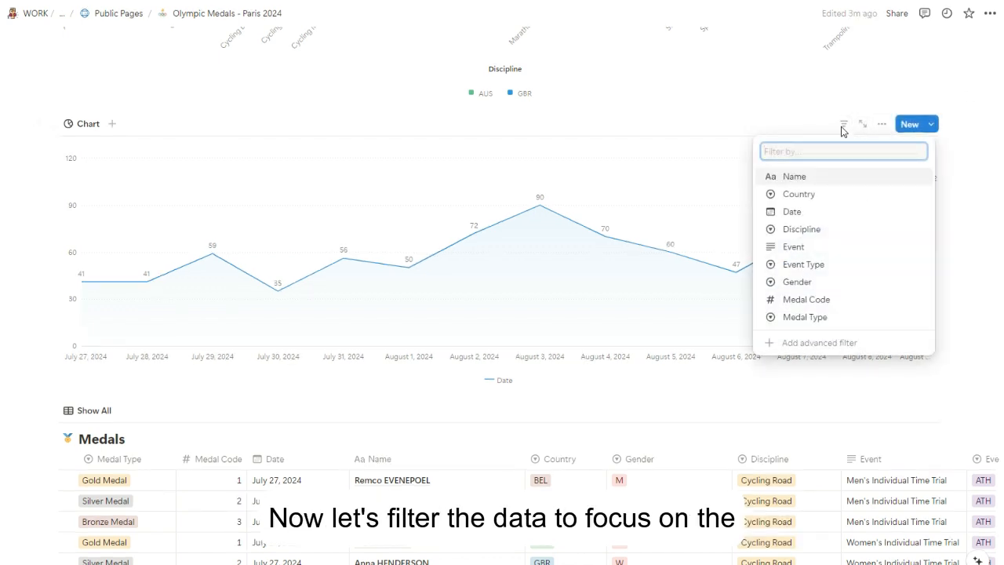
{"action": "left_click", "coordinate": [823, 197]}
{"action": "type", "text": "gbr"}
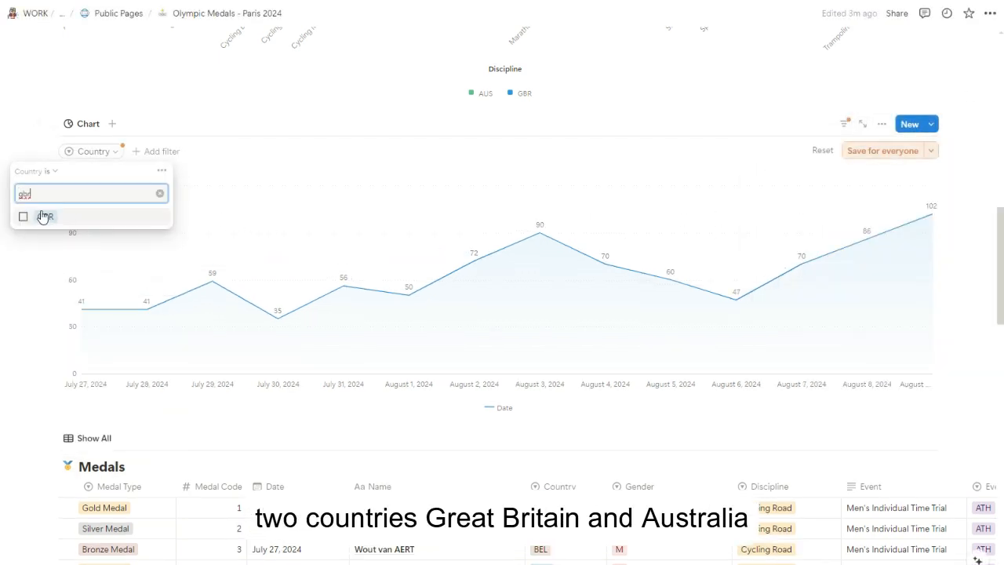
{"action": "left_click", "coordinate": [24, 218]}
{"action": "type", "text": "a"}
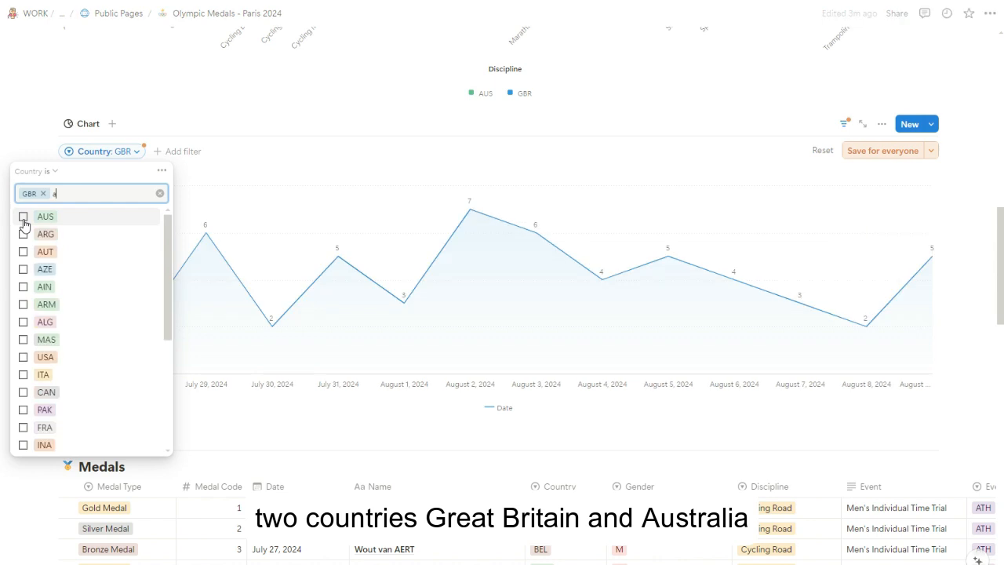
{"action": "type", "text": "us"}
{"action": "left_click", "coordinate": [24, 218]}
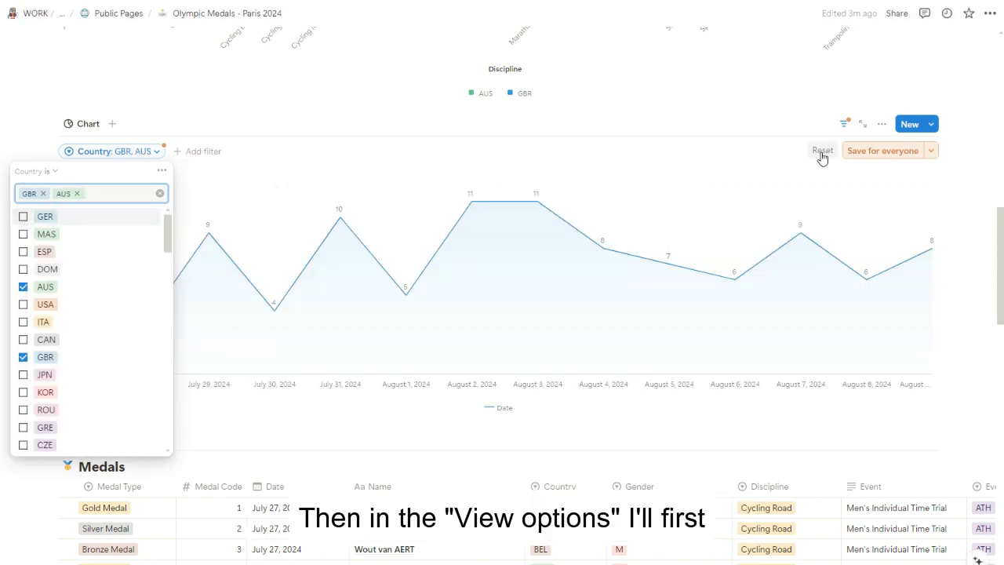
{"action": "left_click", "coordinate": [863, 152]}
{"action": "left_click", "coordinate": [844, 127]}
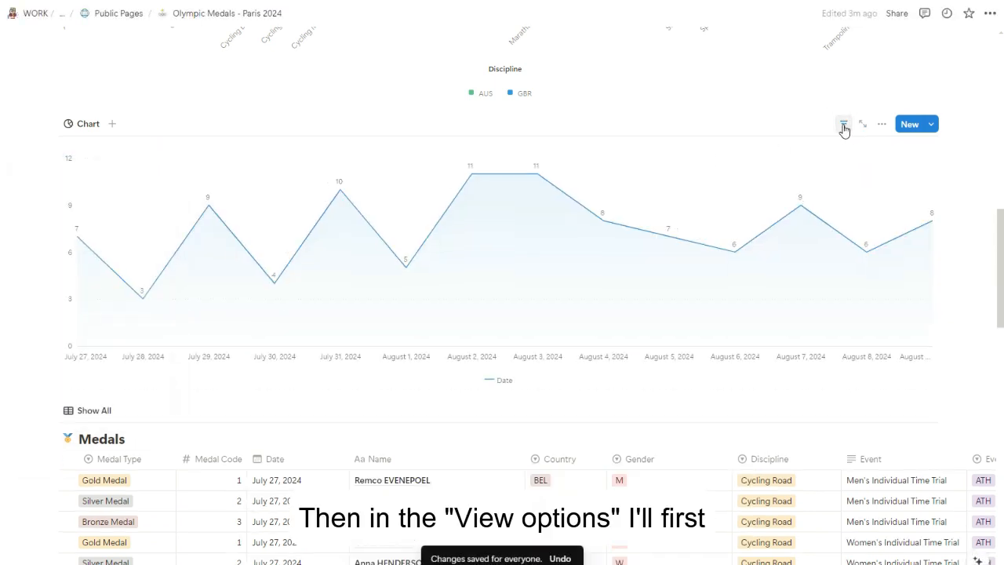
Step: Omit zero values on the line chart's X axis and group its Y axis by Country
{"action": "left_click", "coordinate": [884, 127]}
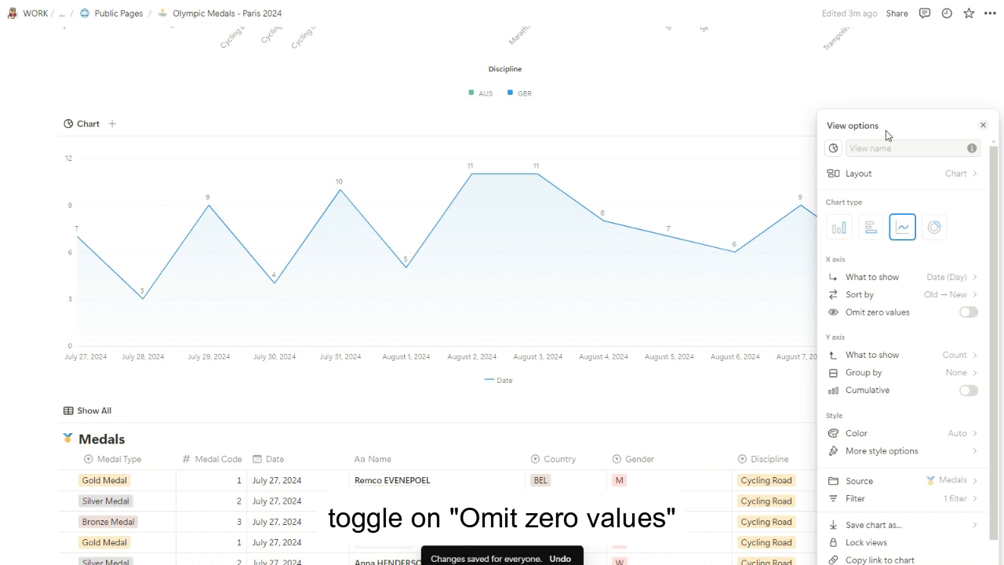
{"action": "left_click", "coordinate": [968, 313]}
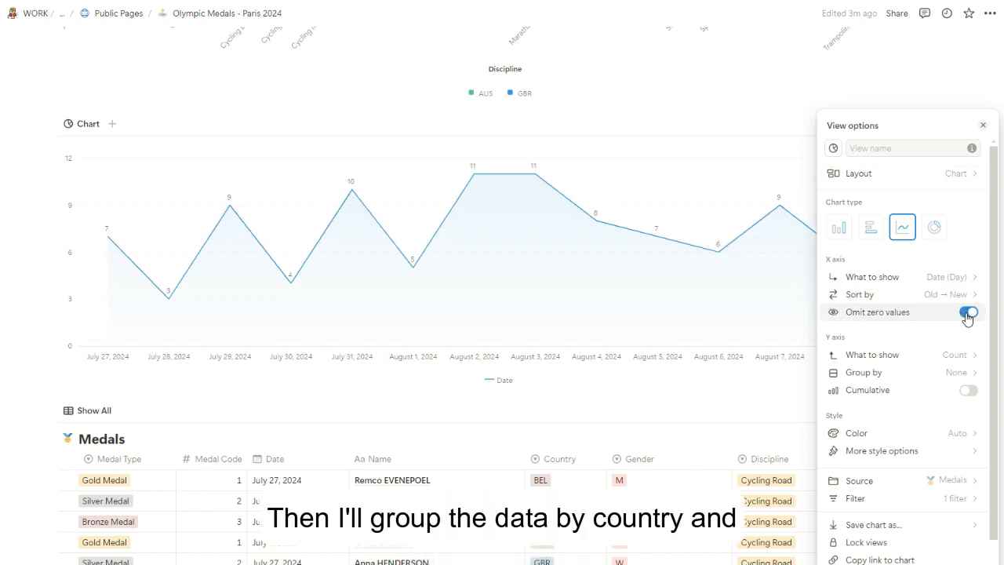
{"action": "left_click", "coordinate": [964, 375]}
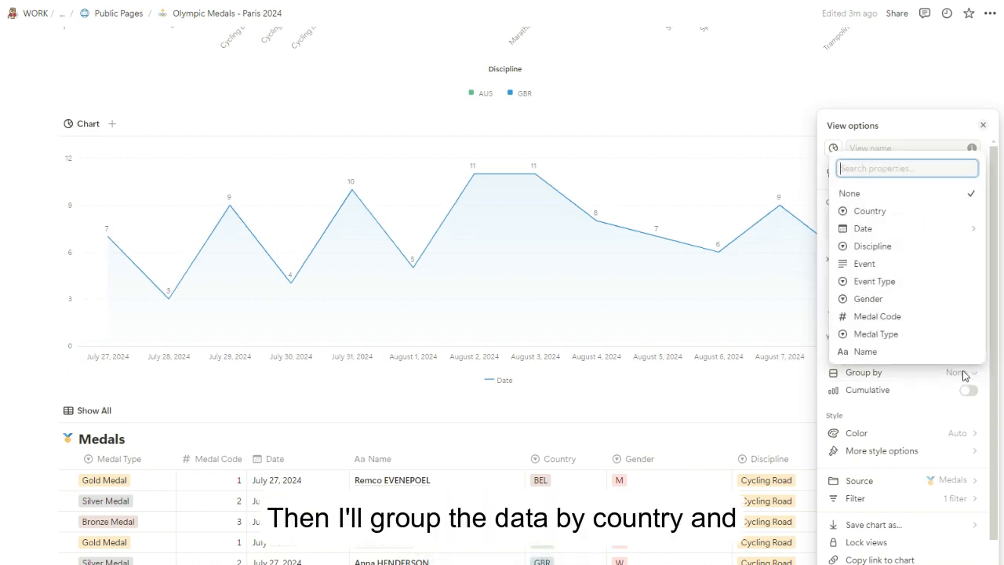
{"action": "left_click", "coordinate": [940, 212]}
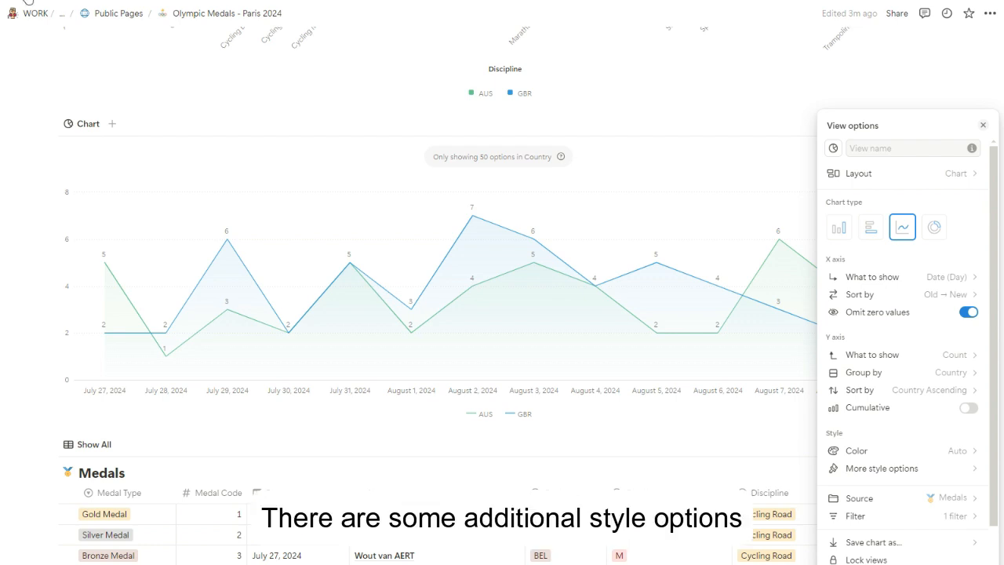
Step: Try the Large height for the line chart, and set it back to Medium
{"action": "scroll", "coordinate": [949, 390], "scroll_direction": "down", "scroll_amount": 1}
{"action": "left_click", "coordinate": [933, 418]}
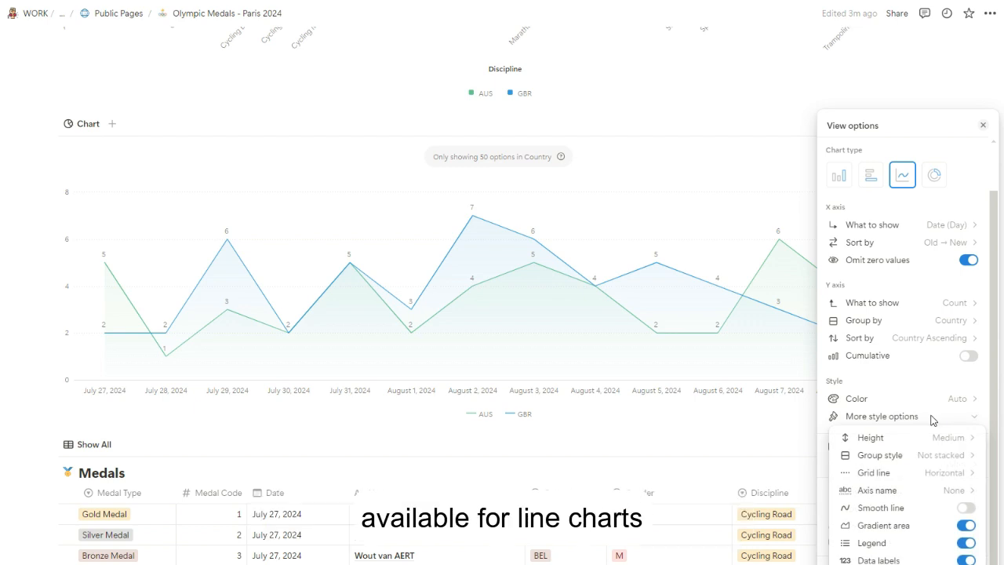
{"action": "left_click", "coordinate": [938, 436]}
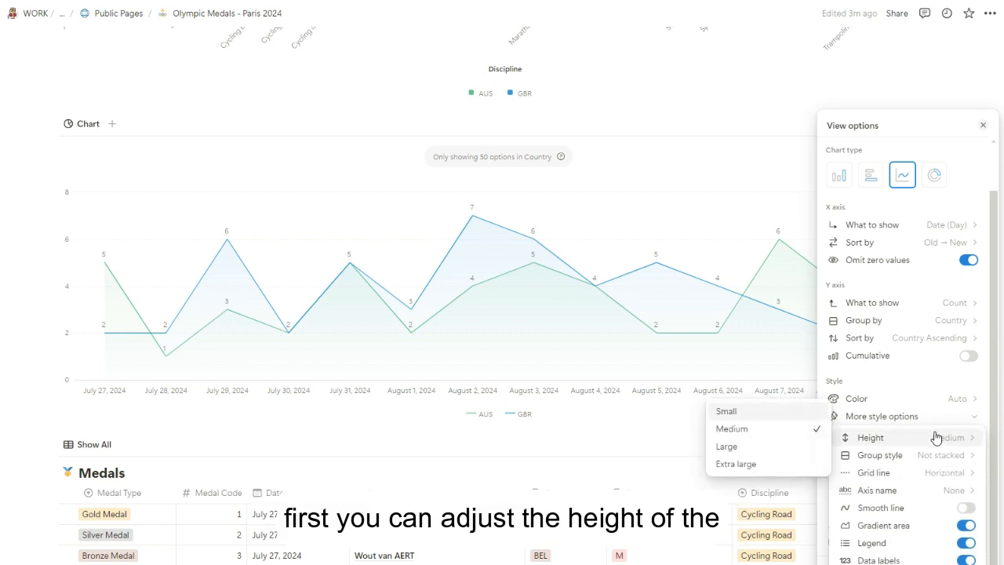
{"action": "left_click", "coordinate": [809, 447]}
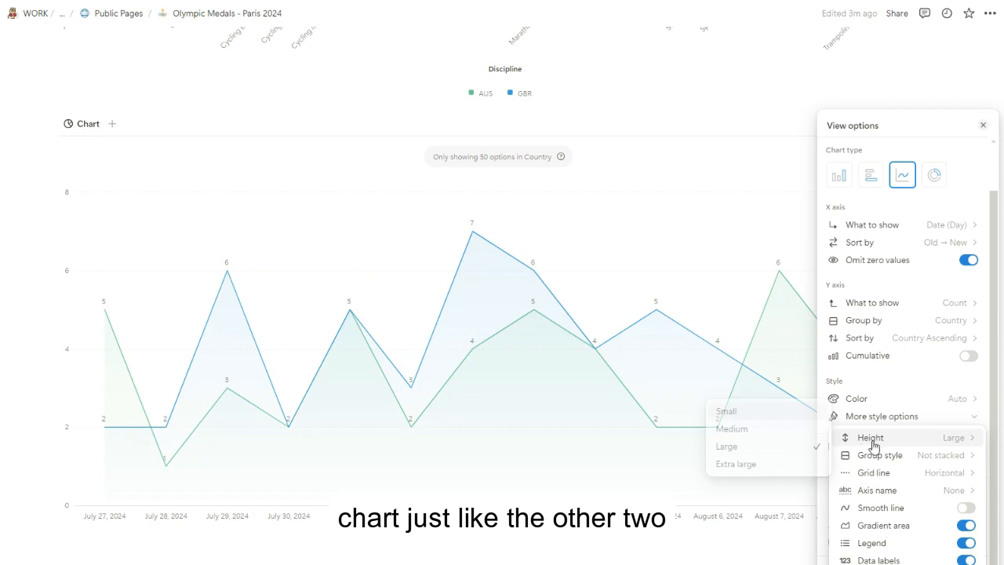
{"action": "left_click", "coordinate": [872, 439]}
{"action": "left_click", "coordinate": [798, 433]}
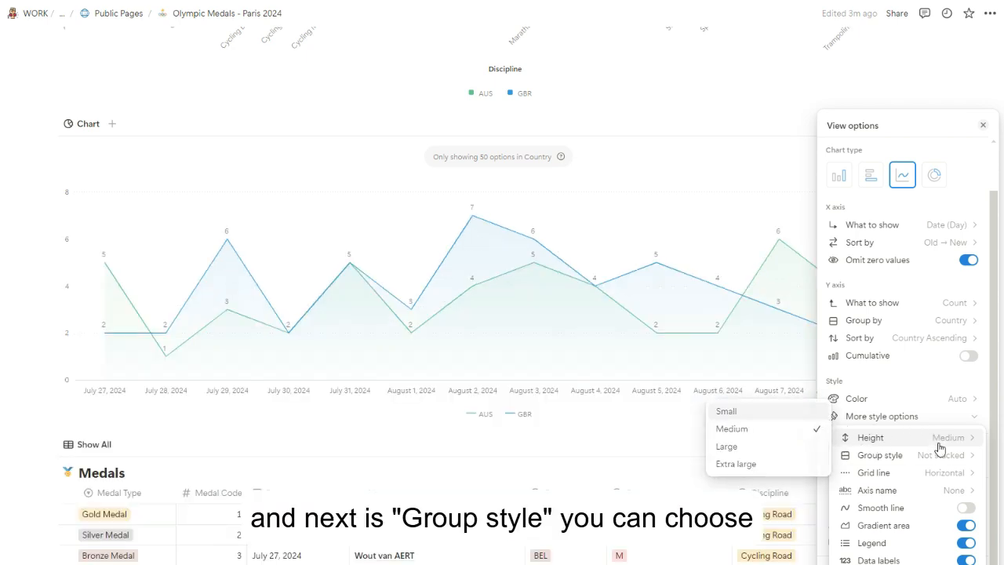
Step: Try the Percent group style on the line chart, and set the group style to Stacked
{"action": "mouse_move", "coordinate": [938, 455]}
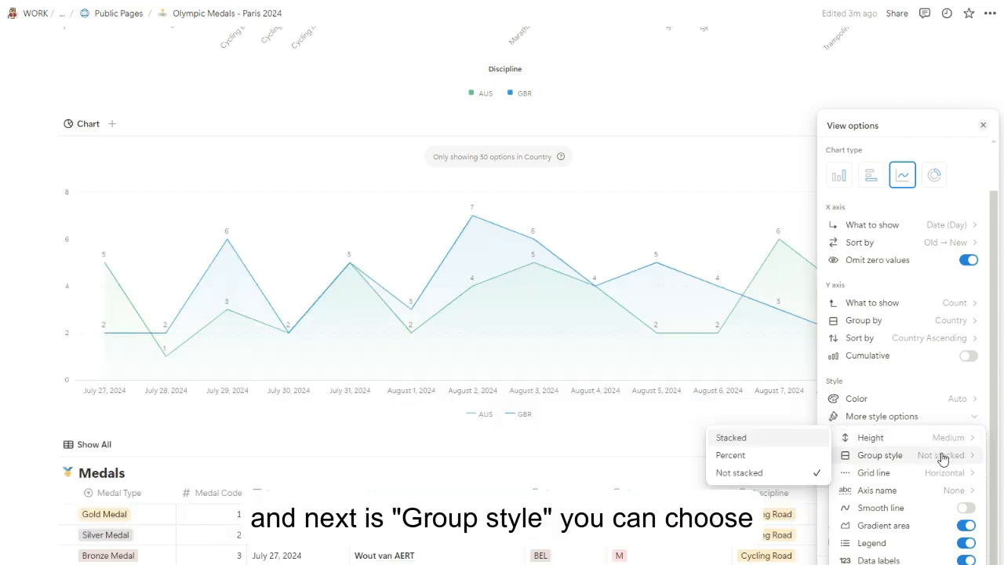
{"action": "left_click", "coordinate": [804, 459]}
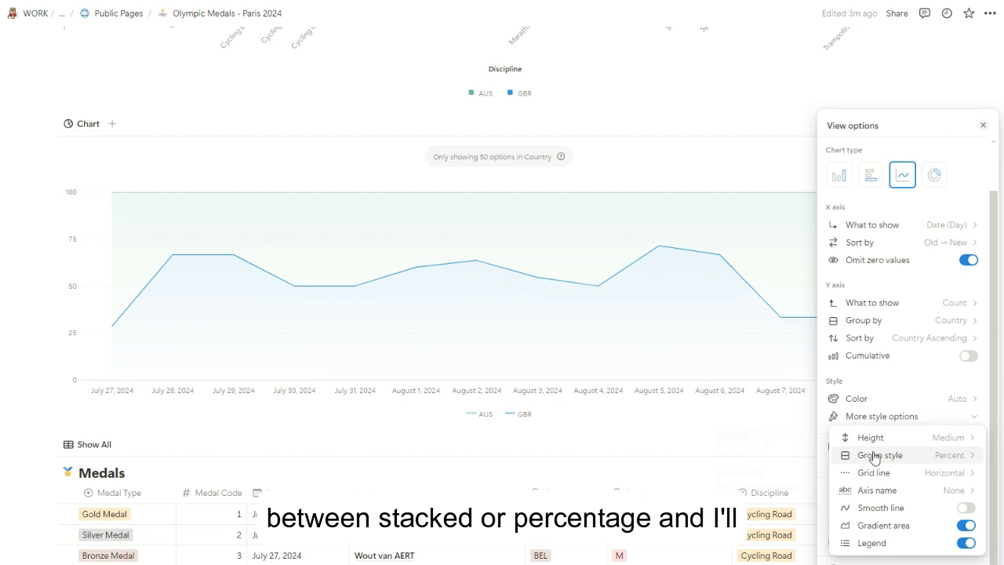
{"action": "mouse_move", "coordinate": [877, 455]}
{"action": "left_click", "coordinate": [801, 439]}
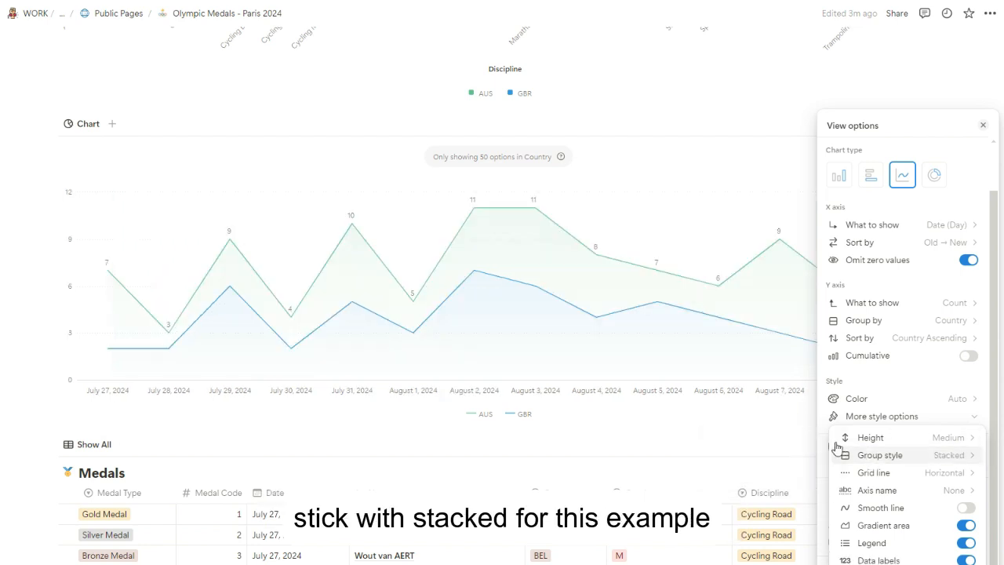
Step: Check the line chart's grid line and axis name options, and try Smooth line before turning it back off
{"action": "mouse_move", "coordinate": [952, 475]}
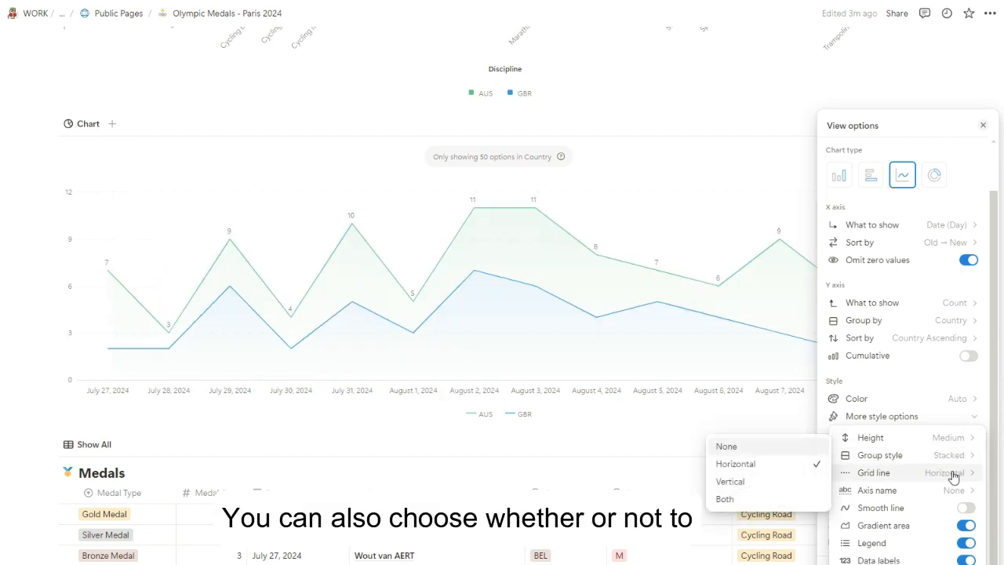
{"action": "mouse_move", "coordinate": [954, 492]}
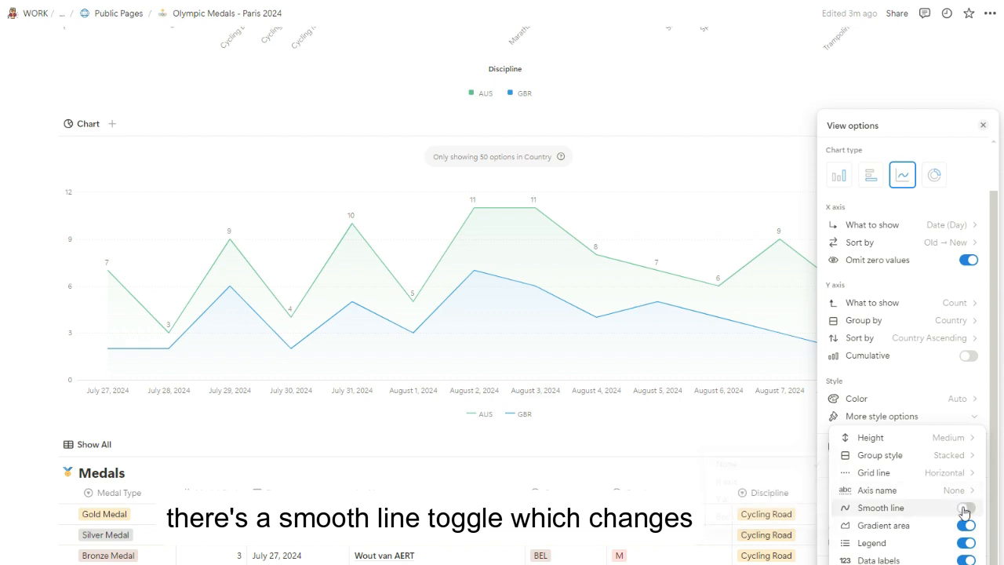
{"action": "left_click", "coordinate": [966, 508]}
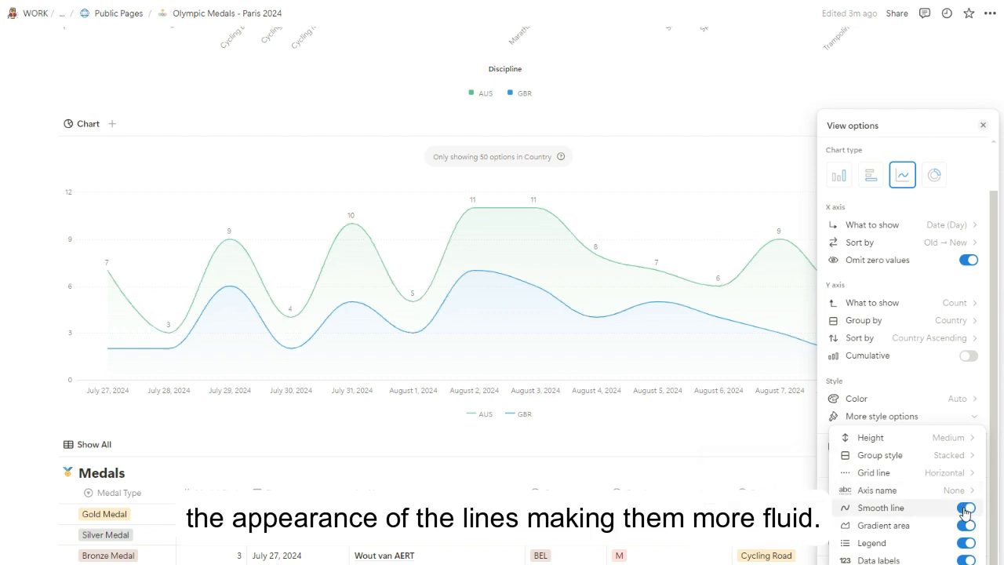
{"action": "left_click", "coordinate": [966, 510]}
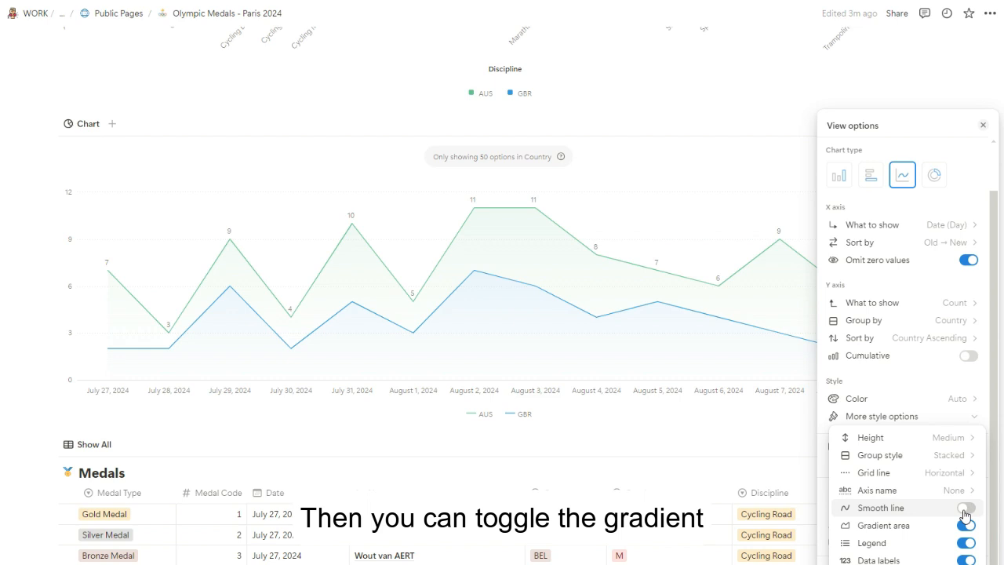
Step: Turn off the line chart's gradient area and data labels, keep the legend on, and close the view options
{"action": "left_click", "coordinate": [966, 526]}
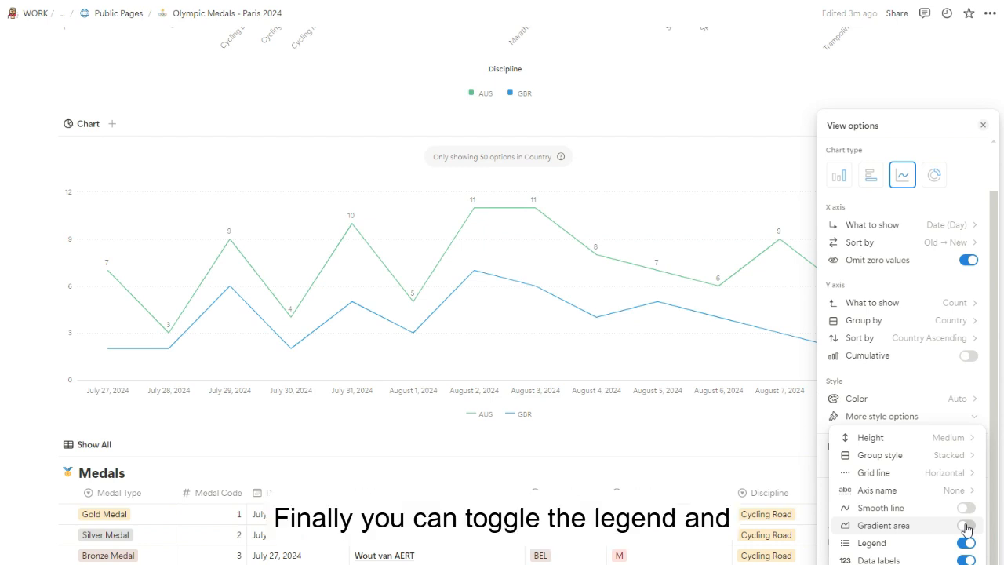
{"action": "left_click", "coordinate": [966, 544]}
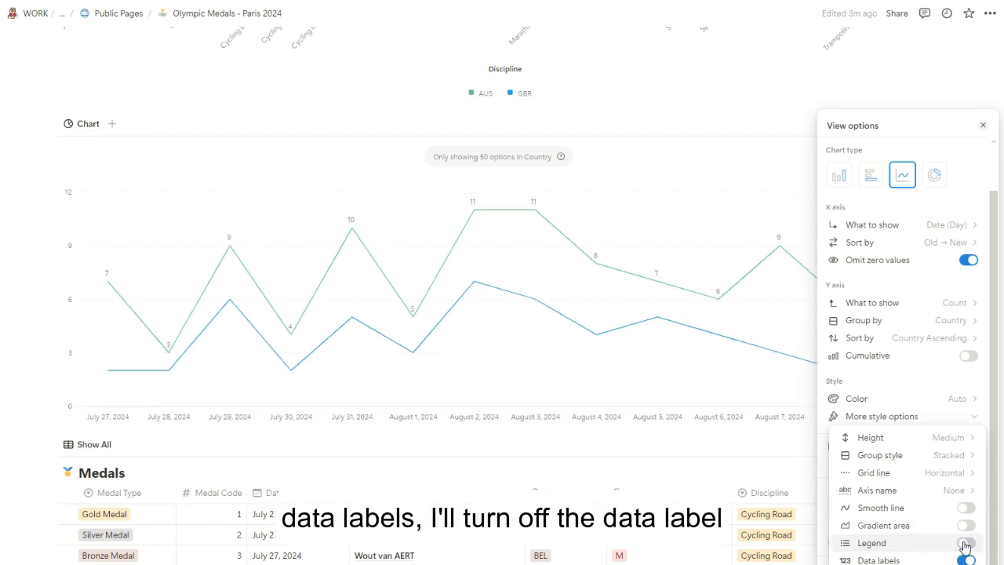
{"action": "left_click", "coordinate": [966, 543]}
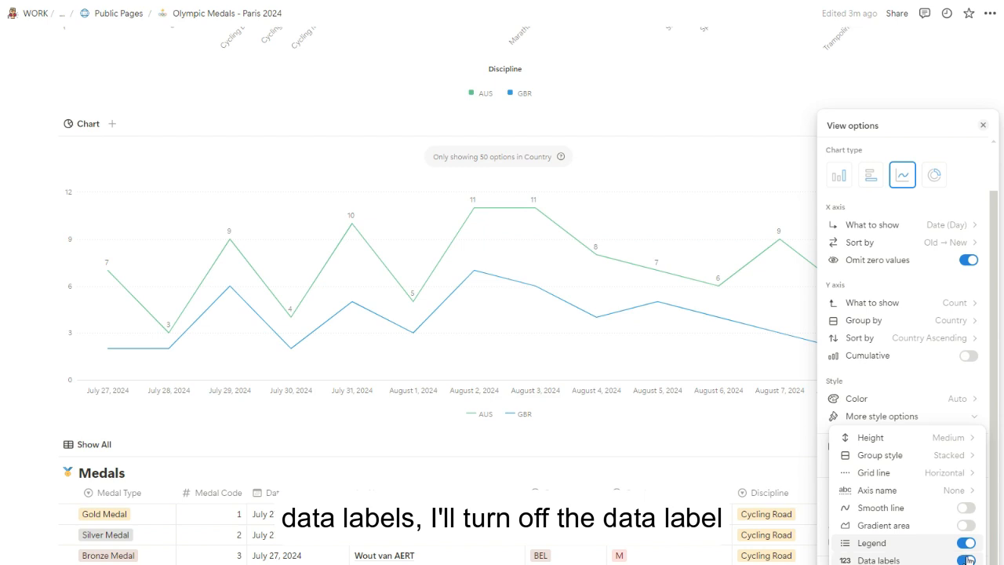
{"action": "left_click", "coordinate": [967, 560]}
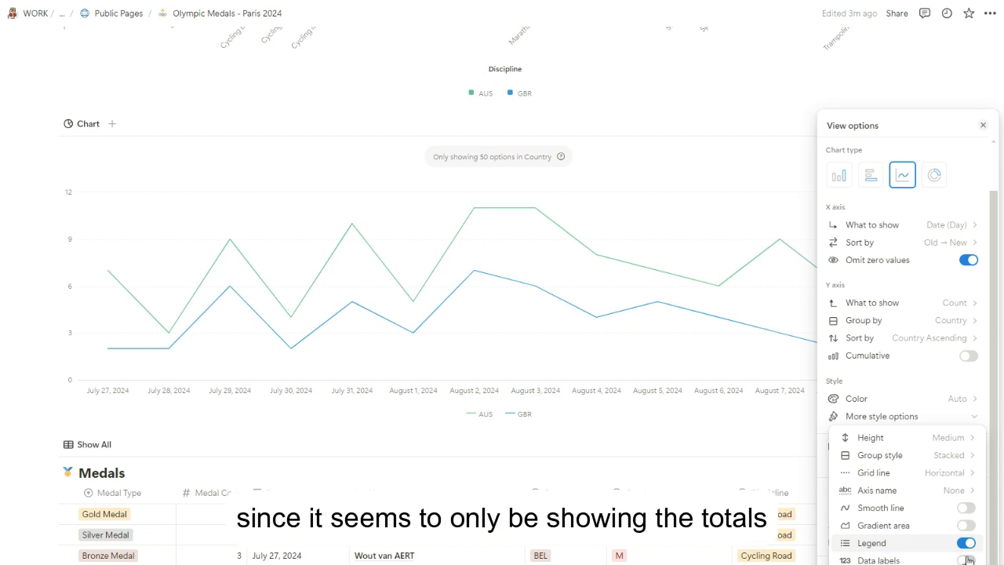
{"action": "left_click", "coordinate": [984, 126]}
{"action": "left_click", "coordinate": [984, 127]}
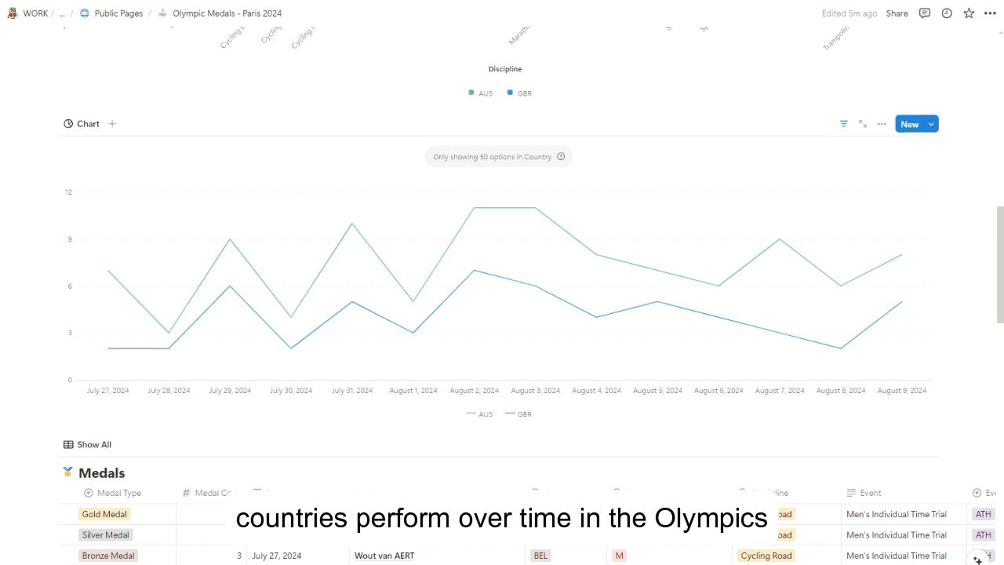
Step: Add a Table view to the line chart block and link it to the Medals database
{"action": "scroll", "coordinate": [977, 368], "scroll_direction": "up", "scroll_amount": 10}
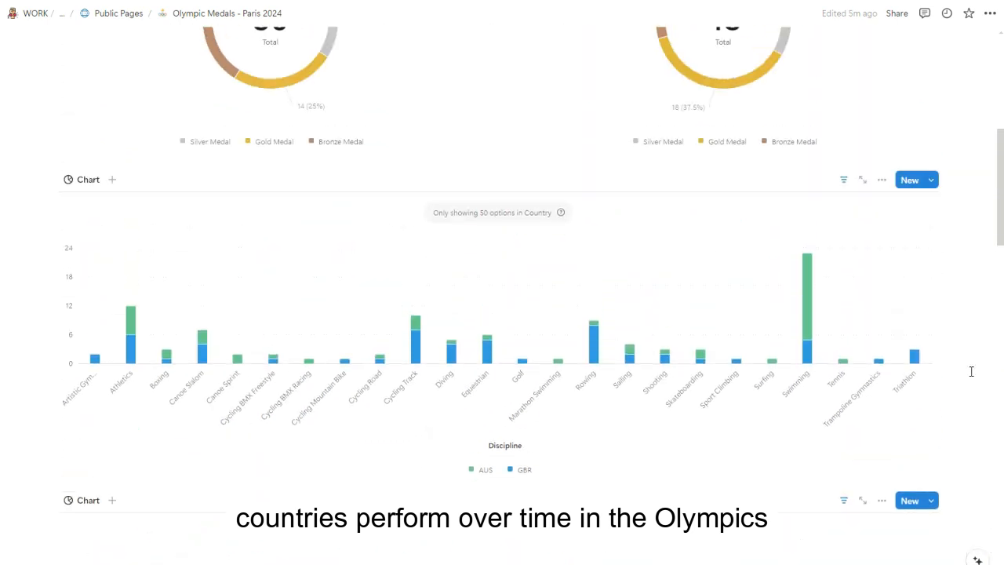
{"action": "scroll", "coordinate": [967, 374], "scroll_direction": "up", "scroll_amount": 2}
{"action": "scroll", "coordinate": [964, 374], "scroll_direction": "down", "scroll_amount": 4}
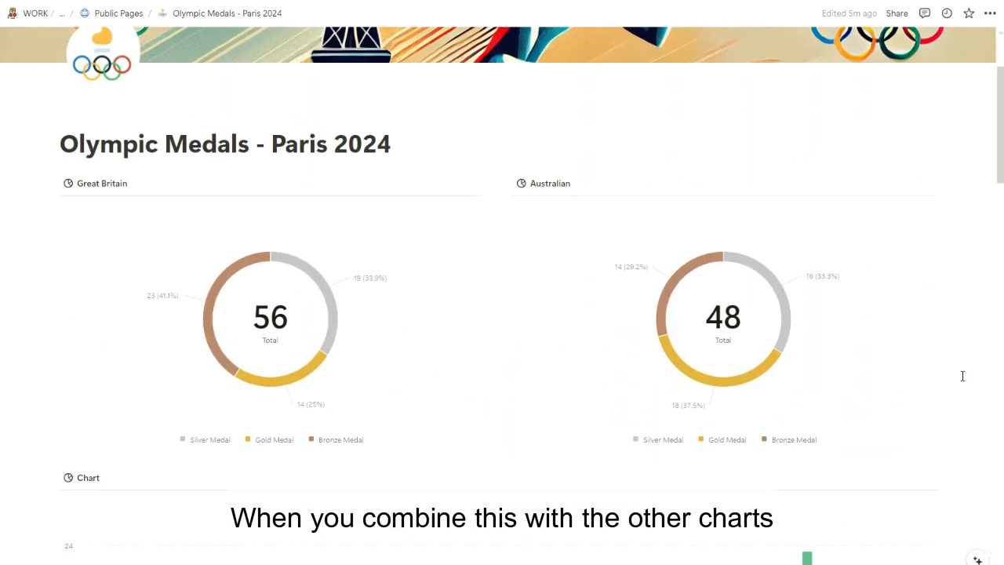
{"action": "scroll", "coordinate": [960, 378], "scroll_direction": "down", "scroll_amount": 4}
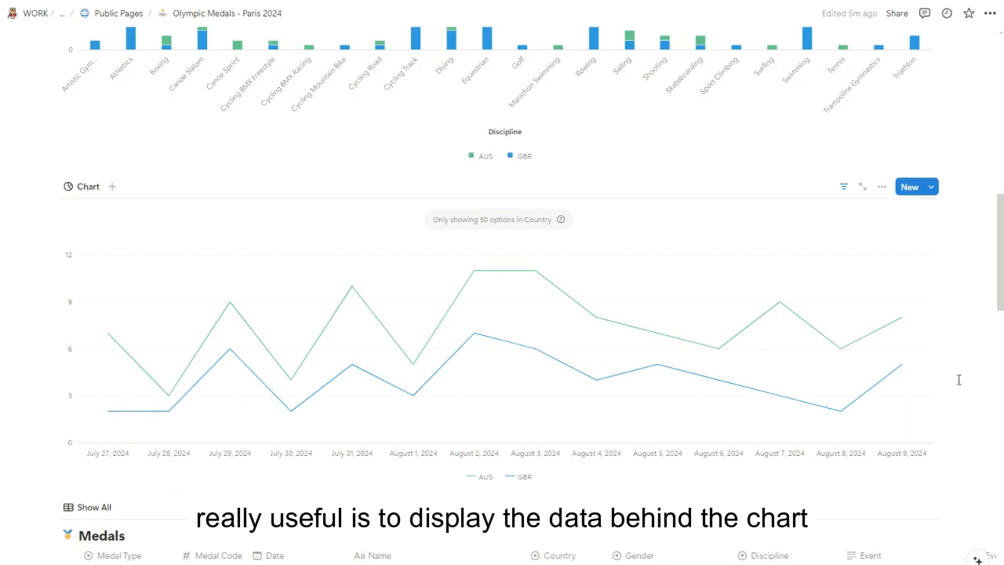
{"action": "scroll", "coordinate": [959, 380], "scroll_direction": "down", "scroll_amount": 2}
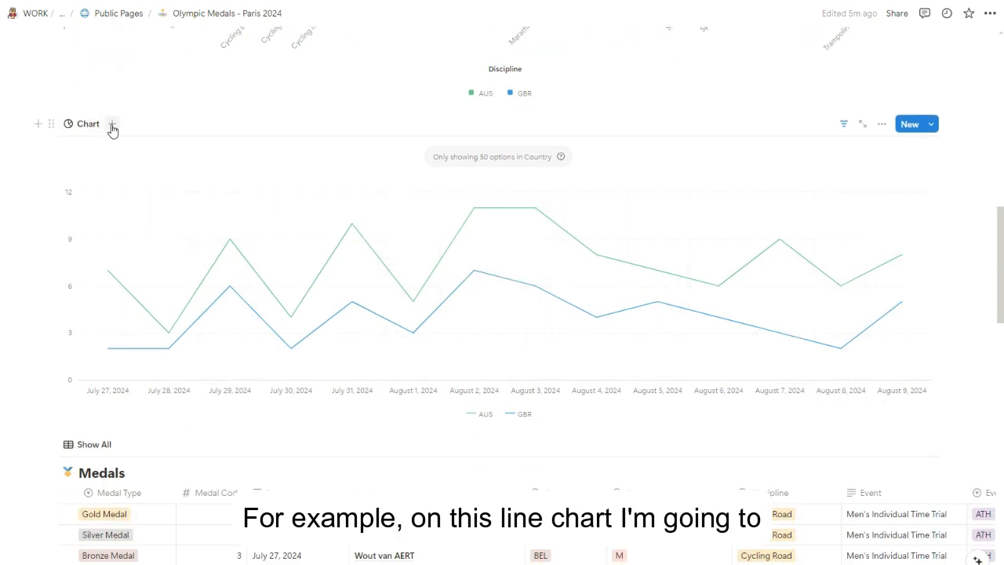
{"action": "left_click", "coordinate": [112, 124]}
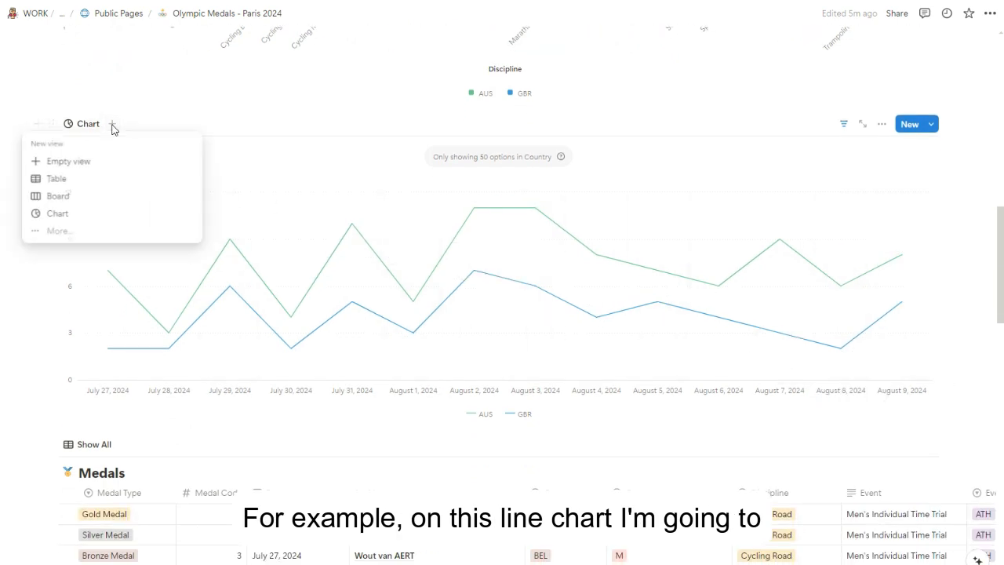
{"action": "left_click", "coordinate": [96, 180]}
{"action": "left_click", "coordinate": [509, 244]}
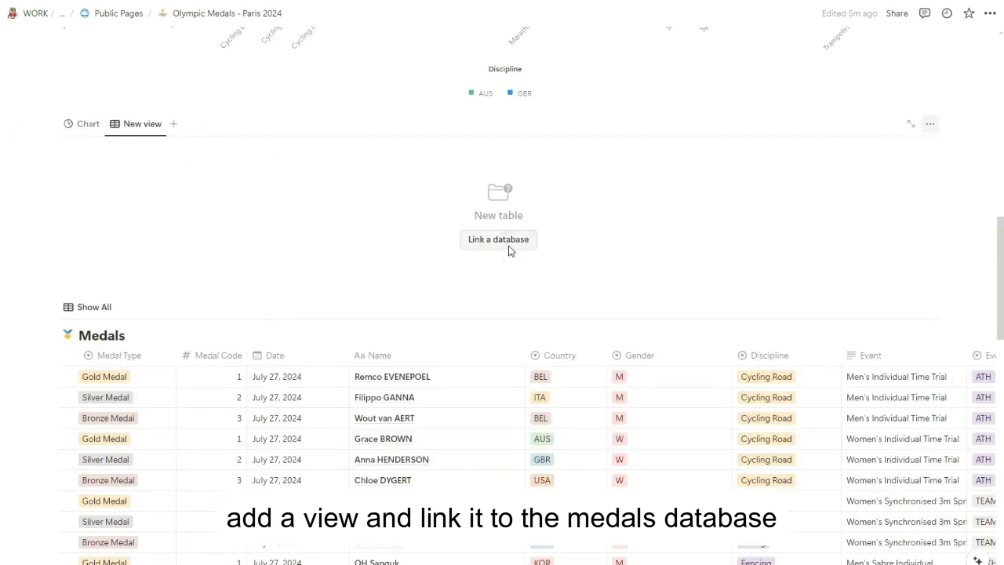
{"action": "left_click", "coordinate": [885, 226]}
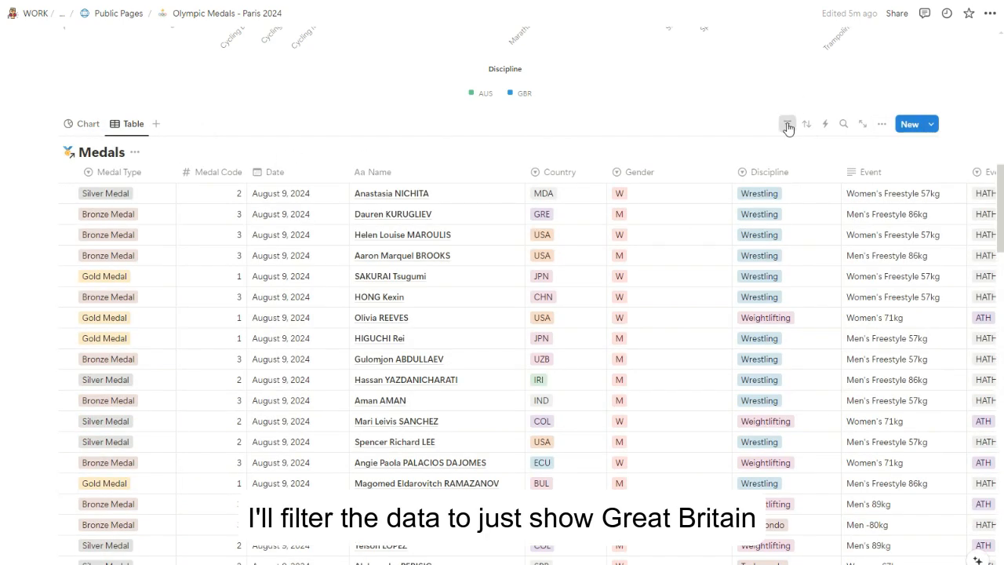
Step: Filter the new table view to the countries AUS and GBR, and save the filter for everyone
{"action": "left_click", "coordinate": [788, 125]}
{"action": "left_click", "coordinate": [793, 194]}
{"action": "left_click", "coordinate": [27, 239]}
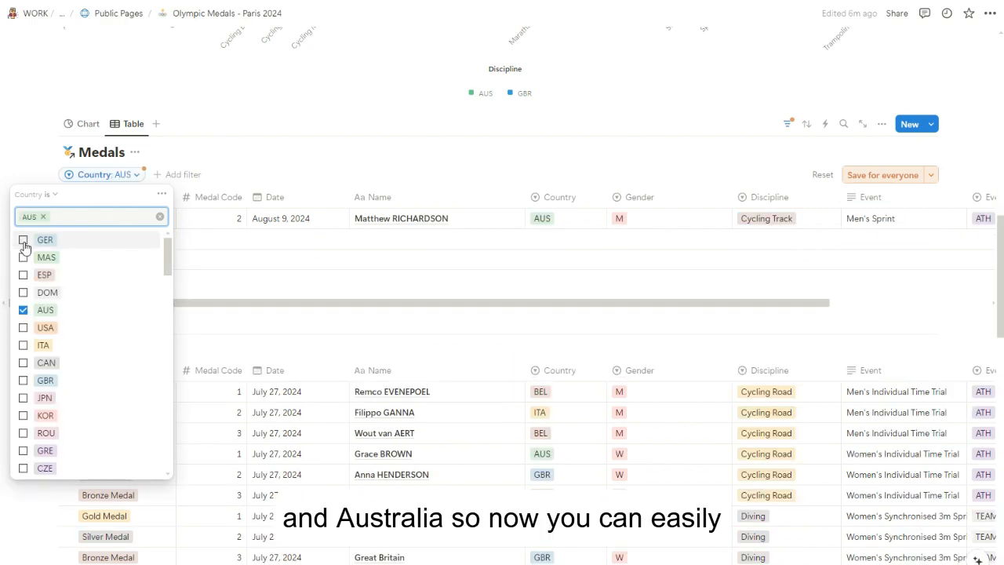
{"action": "type", "text": "g"}
{"action": "left_click", "coordinate": [105, 240]}
{"action": "left_click", "coordinate": [865, 181]}
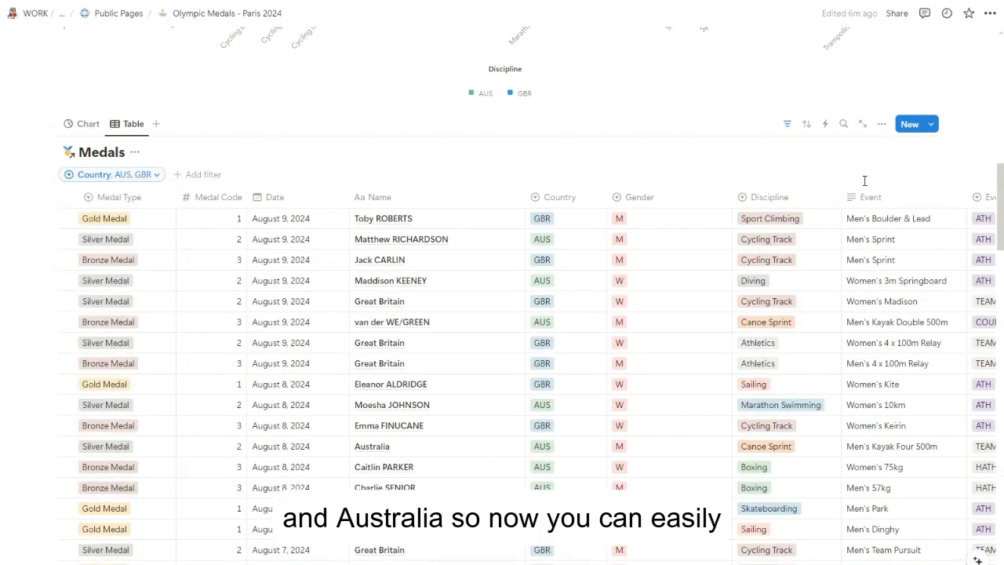
Step: Hide the Medal Code and Gender columns in the table view, and hide its filter bar
{"action": "left_click", "coordinate": [206, 197]}
{"action": "left_click", "coordinate": [228, 343]}
{"action": "left_click", "coordinate": [569, 197]}
{"action": "left_click", "coordinate": [588, 353]}
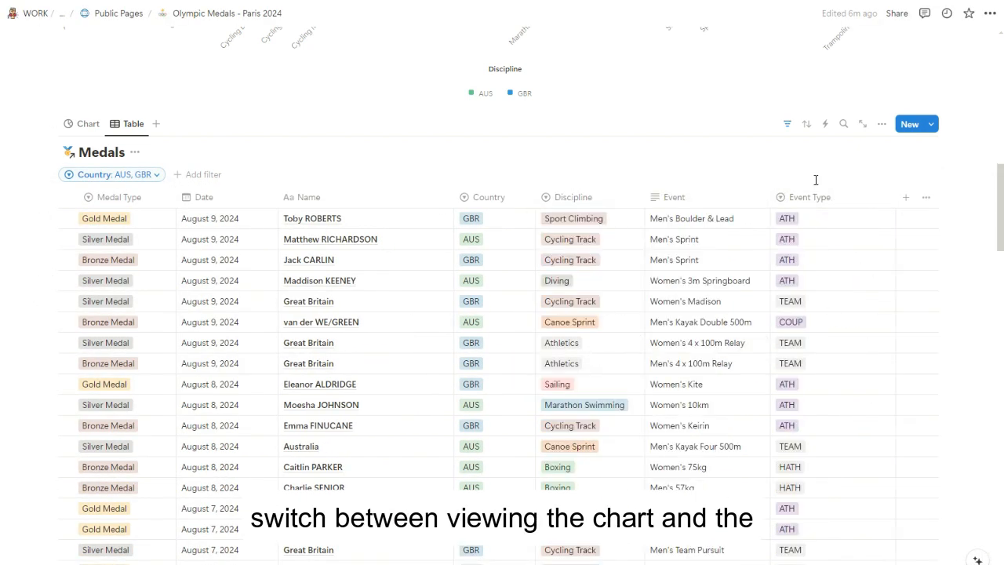
{"action": "left_click", "coordinate": [788, 126]}
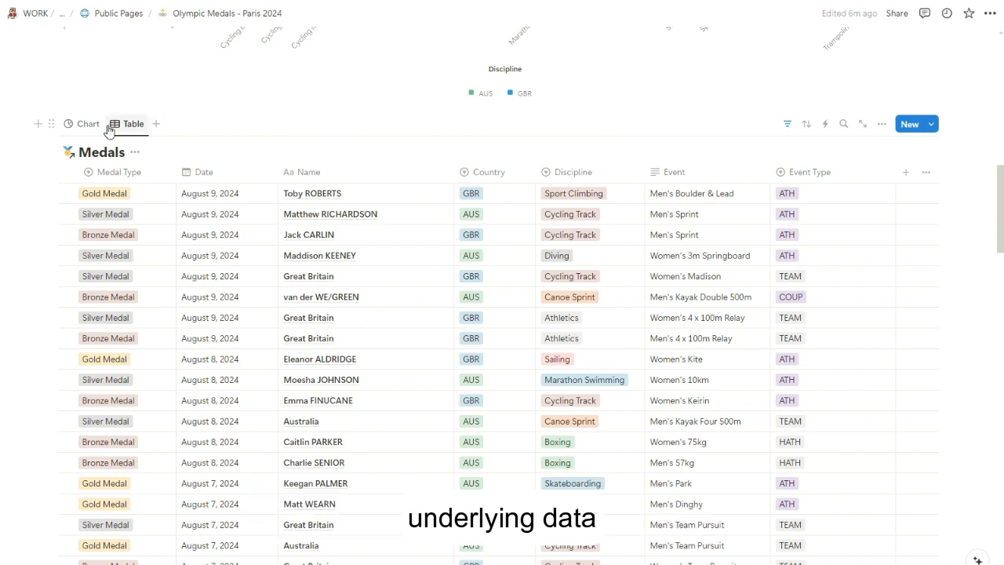
Step: Switch between the line chart block's Chart and Table views, ending on the Chart view
{"action": "left_click", "coordinate": [82, 127]}
{"action": "left_click", "coordinate": [135, 129]}
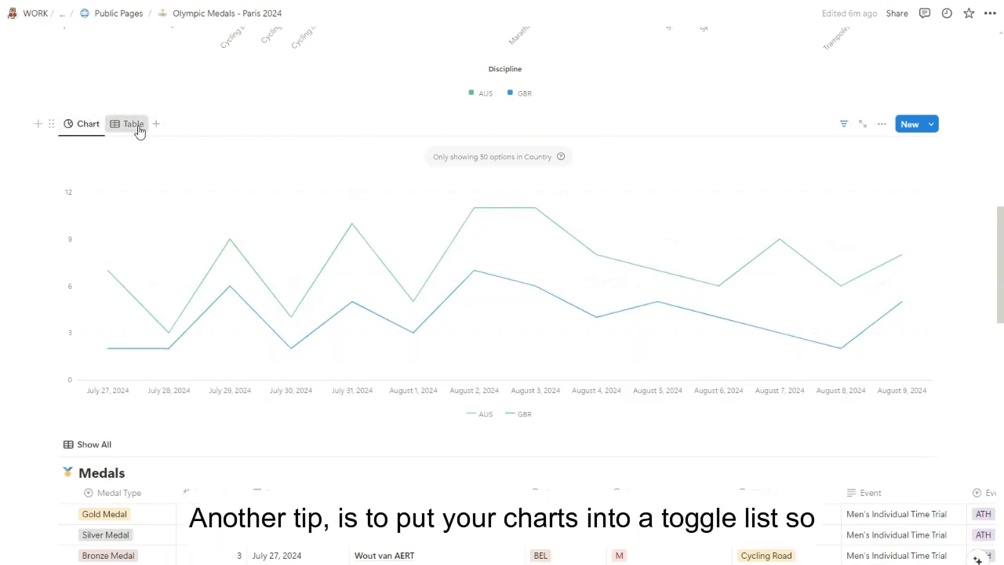
{"action": "left_click", "coordinate": [90, 128]}
Step: Insert an untitled subpage directly below the Olympic Medals - Paris 2024 page title
{"action": "scroll", "coordinate": [48, 413], "scroll_direction": "up", "scroll_amount": 5}
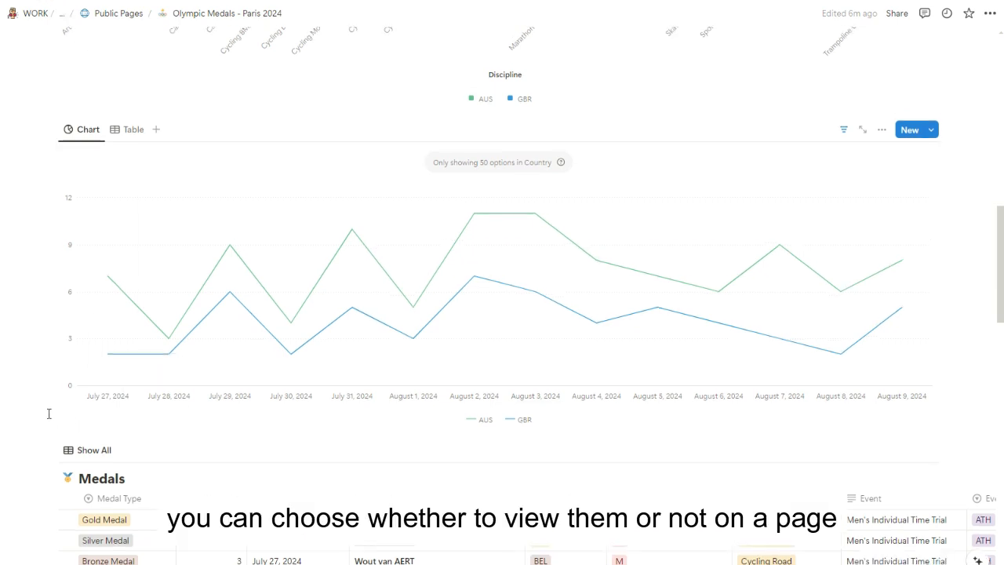
{"action": "scroll", "coordinate": [48, 413], "scroll_direction": "up", "scroll_amount": 5}
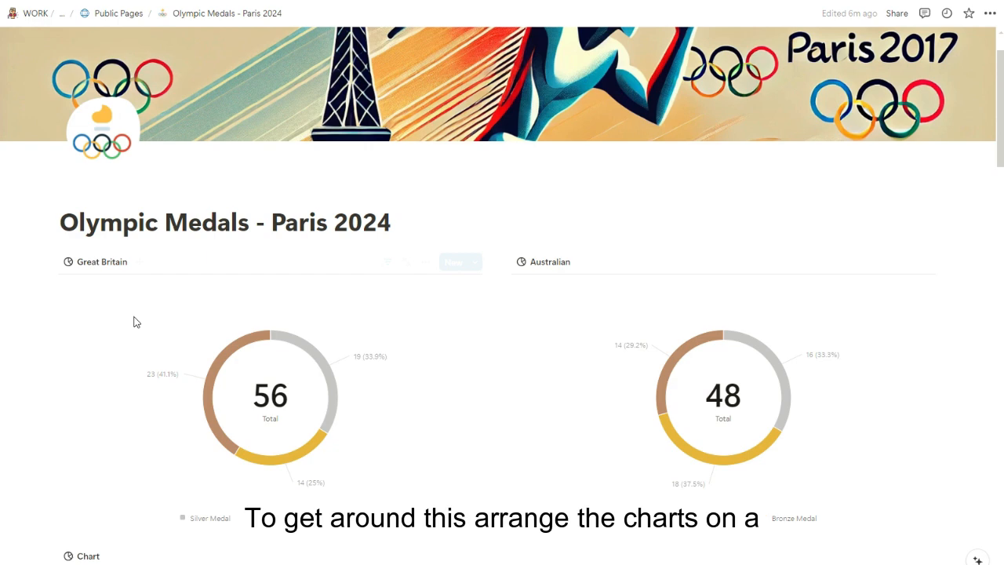
{"action": "left_click", "coordinate": [395, 224]}
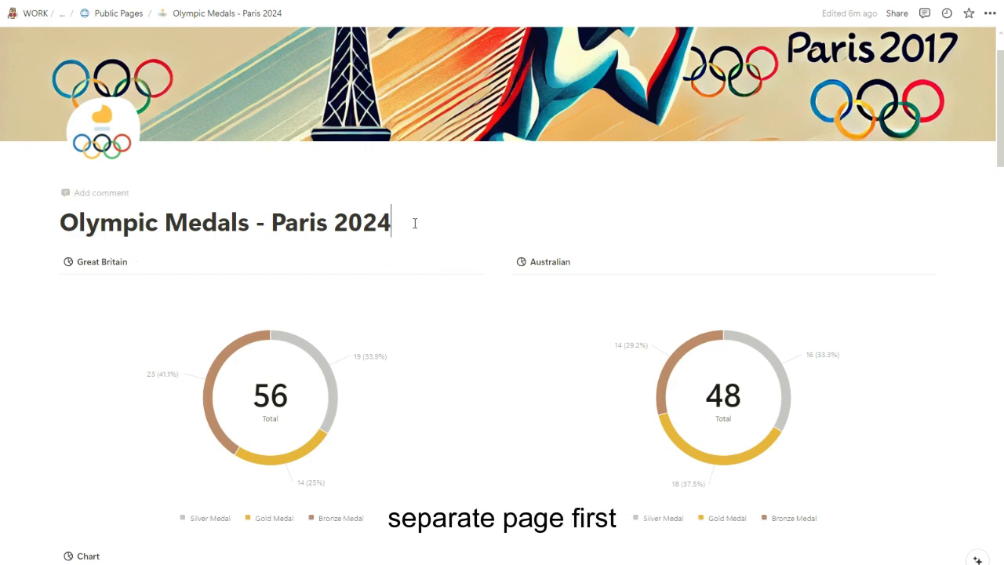
{"action": "key", "text": "Return"}
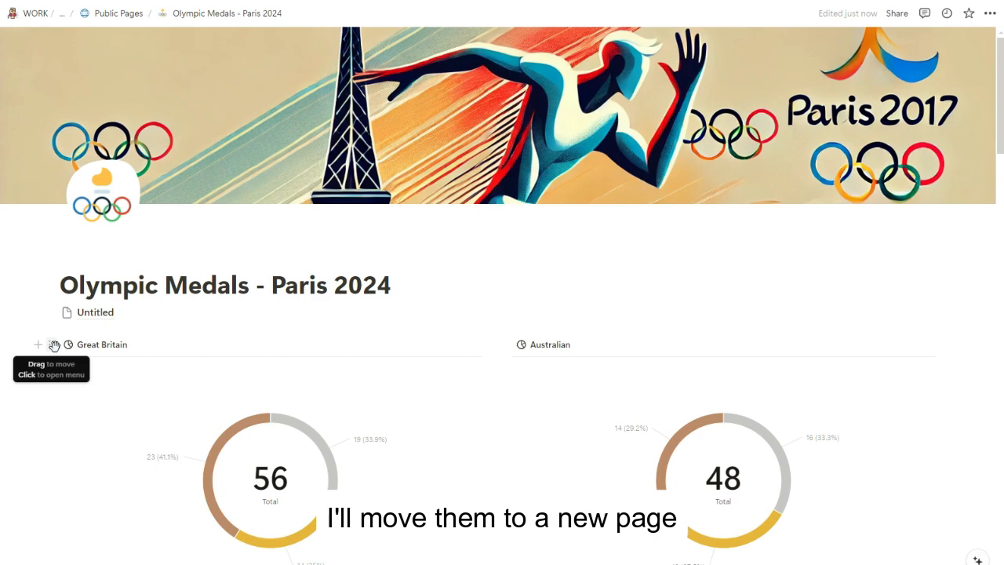
Step: Move the charts into the untitled subpage and place the Australian donut chart beside the Great Britain one
{"action": "left_click_drag", "start_coordinate": [52, 345], "coordinate": [85, 321]}
{"action": "left_click", "coordinate": [85, 321]}
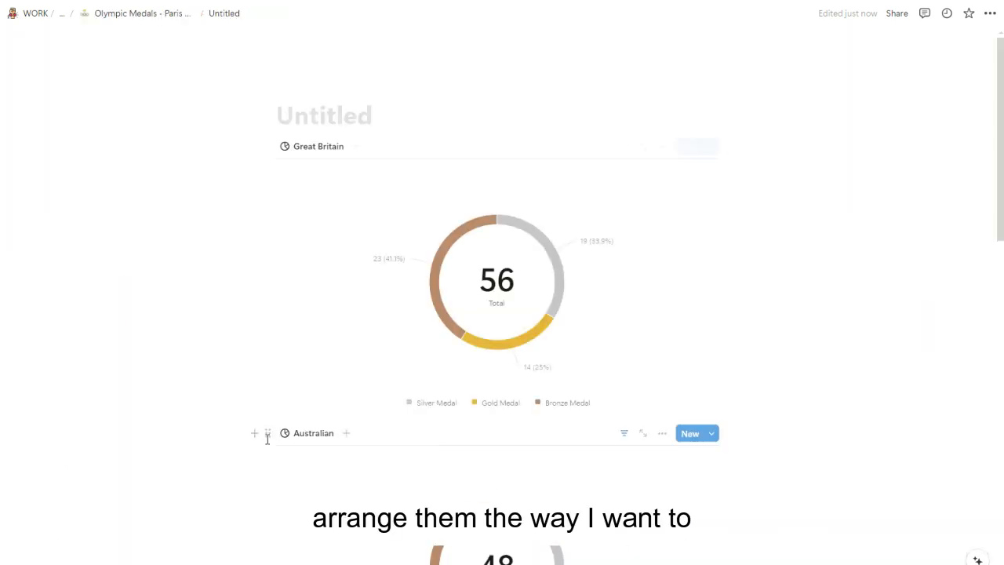
{"action": "left_click_drag", "start_coordinate": [268, 436], "coordinate": [735, 246]}
{"action": "scroll", "coordinate": [453, 291], "scroll_direction": "down", "scroll_amount": 7}
{"action": "scroll", "coordinate": [451, 291], "scroll_direction": "up", "scroll_amount": 7}
Step: Back on the parent page, turn the untitled subpage into a Toggle heading 3 titled CHARTS
{"action": "left_click", "coordinate": [147, 16]}
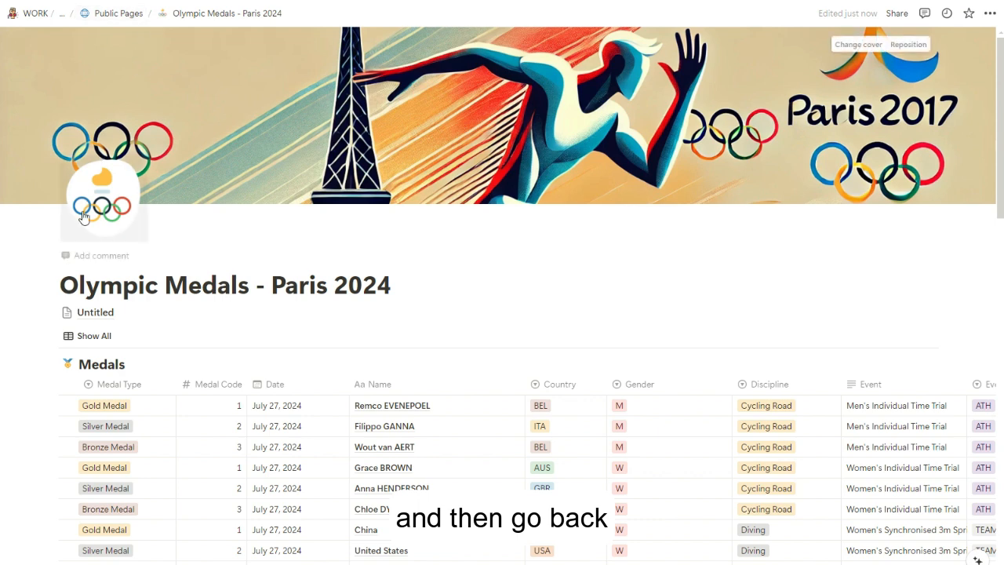
{"action": "left_click", "coordinate": [51, 313]}
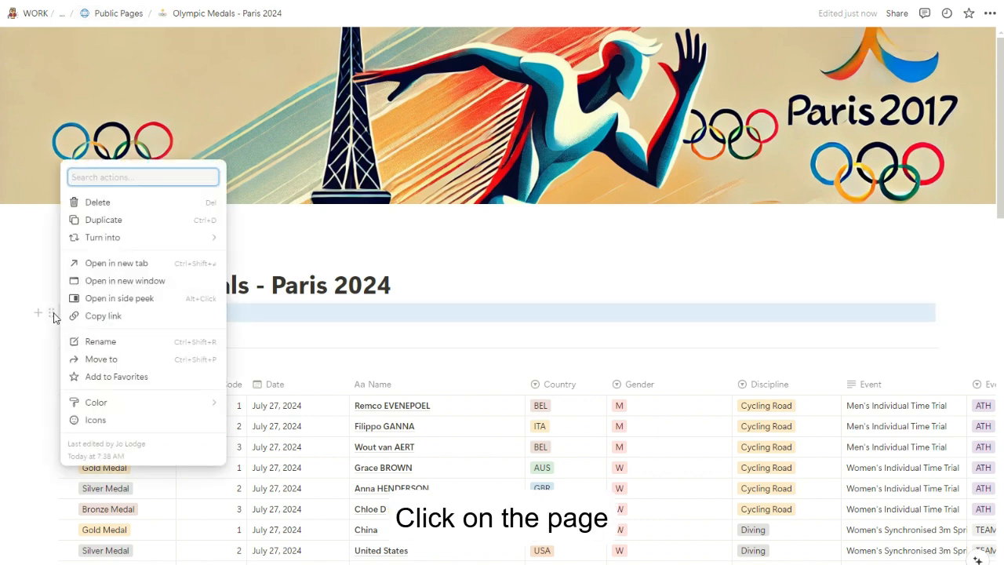
{"action": "mouse_move", "coordinate": [109, 237]}
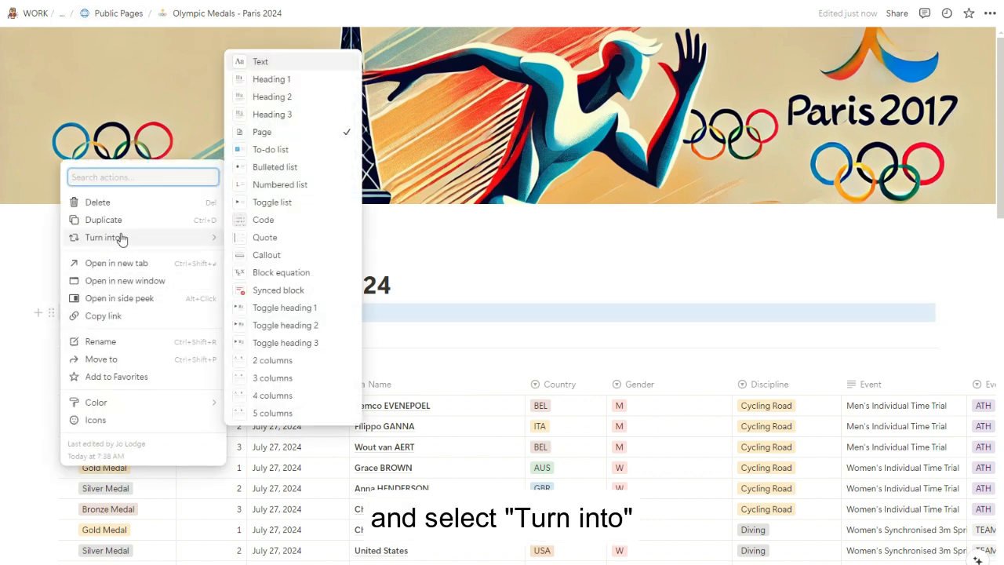
{"action": "left_click", "coordinate": [308, 343]}
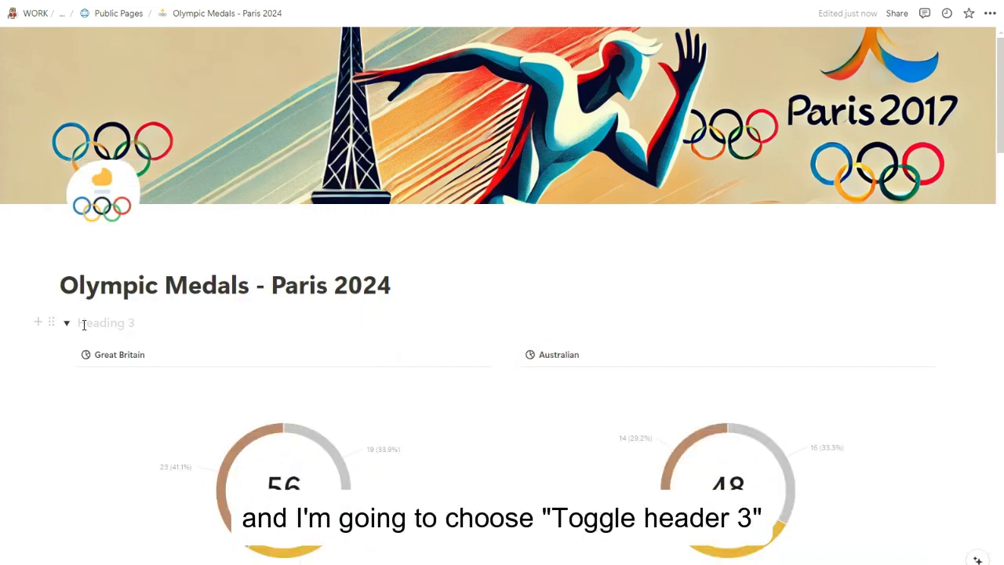
{"action": "type", "text": "CHARTS"}
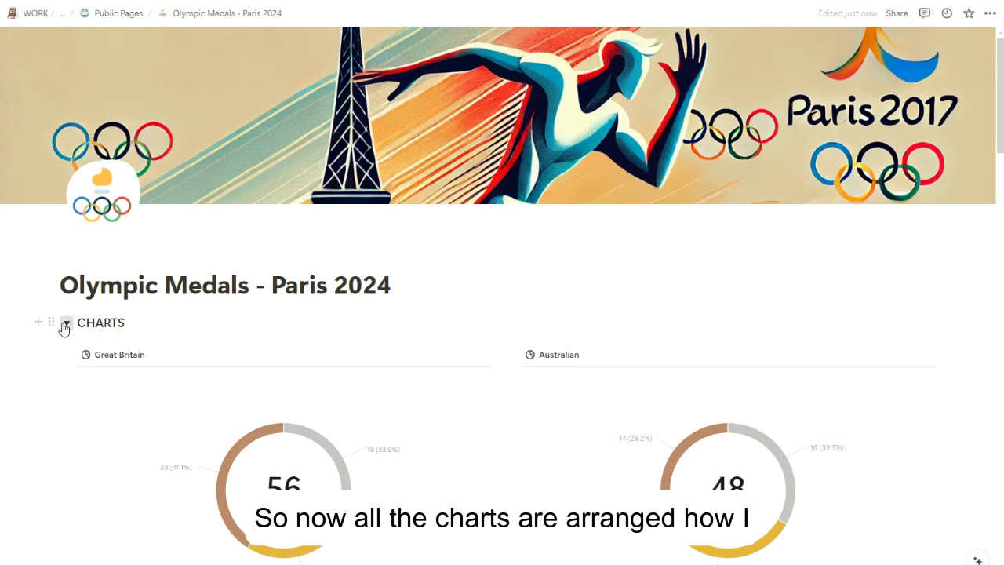
Step: Collapse and re-expand the CHARTS toggle, and look through the arrangement of the charts inside it
{"action": "left_click", "coordinate": [65, 324]}
{"action": "left_click", "coordinate": [66, 324]}
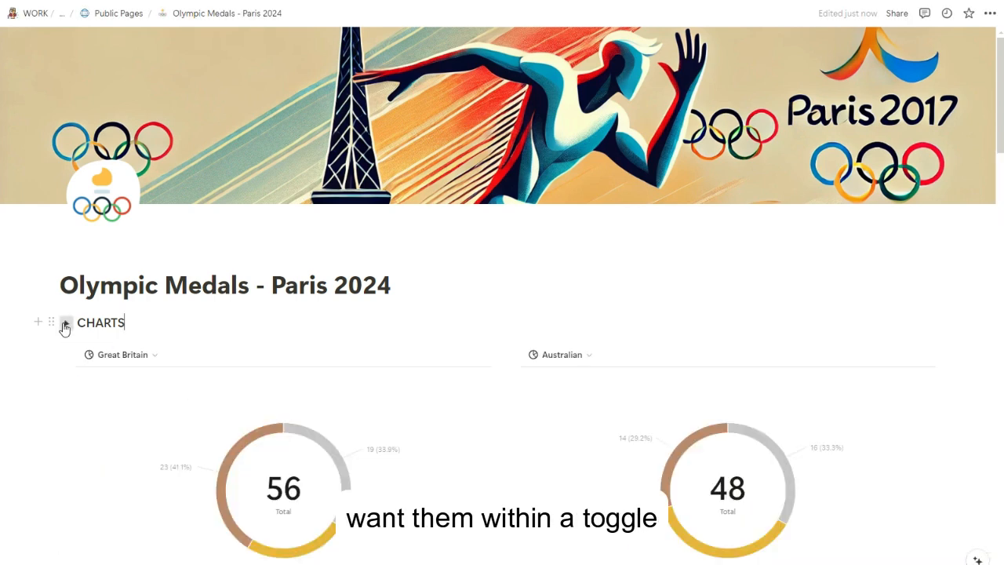
{"action": "scroll", "coordinate": [90, 324], "scroll_direction": "down", "scroll_amount": 1}
{"action": "scroll", "coordinate": [90, 326], "scroll_direction": "down", "scroll_amount": 10}
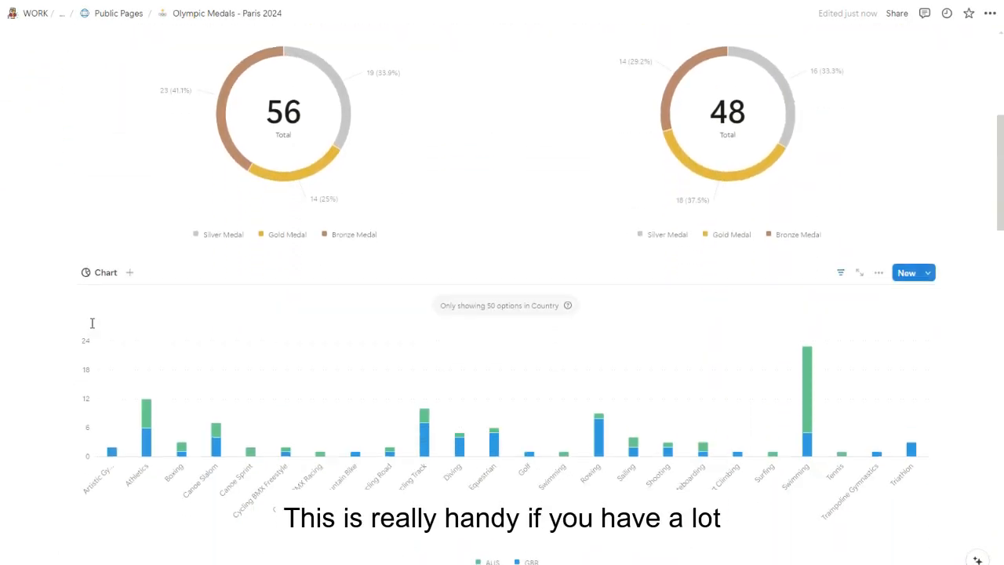
{"action": "scroll", "coordinate": [91, 328], "scroll_direction": "up", "scroll_amount": 7}
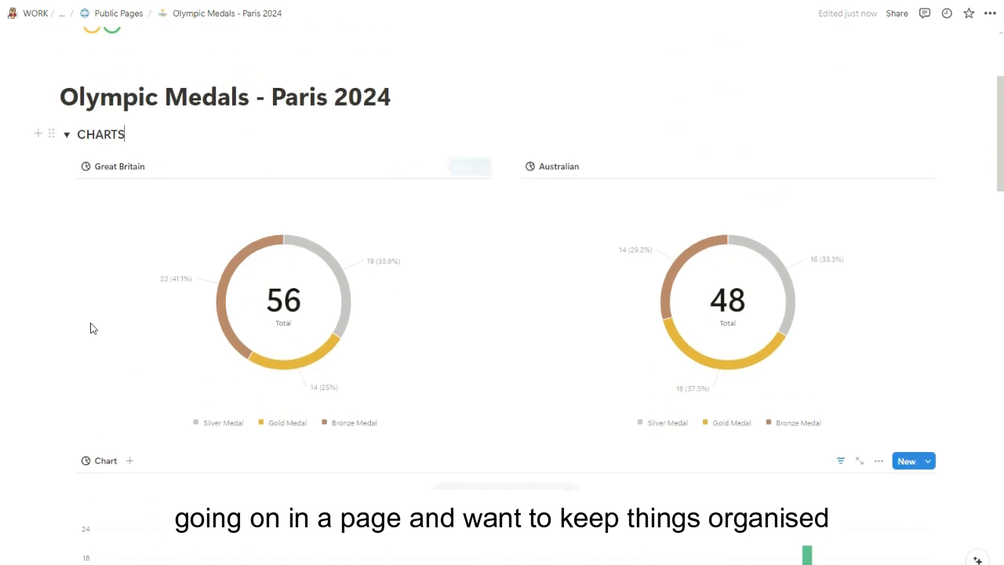
{"action": "scroll", "coordinate": [91, 328], "scroll_direction": "up", "scroll_amount": 3}
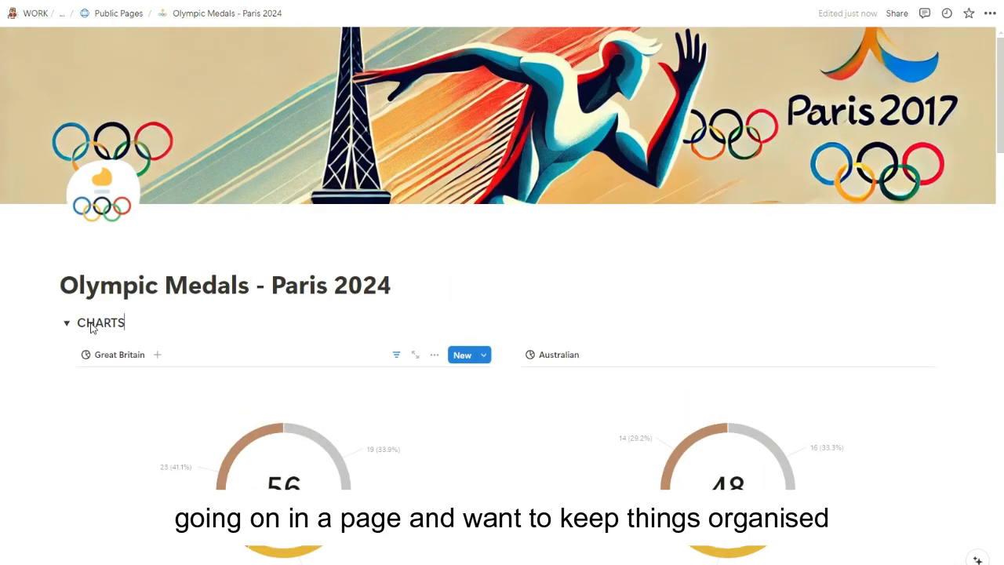